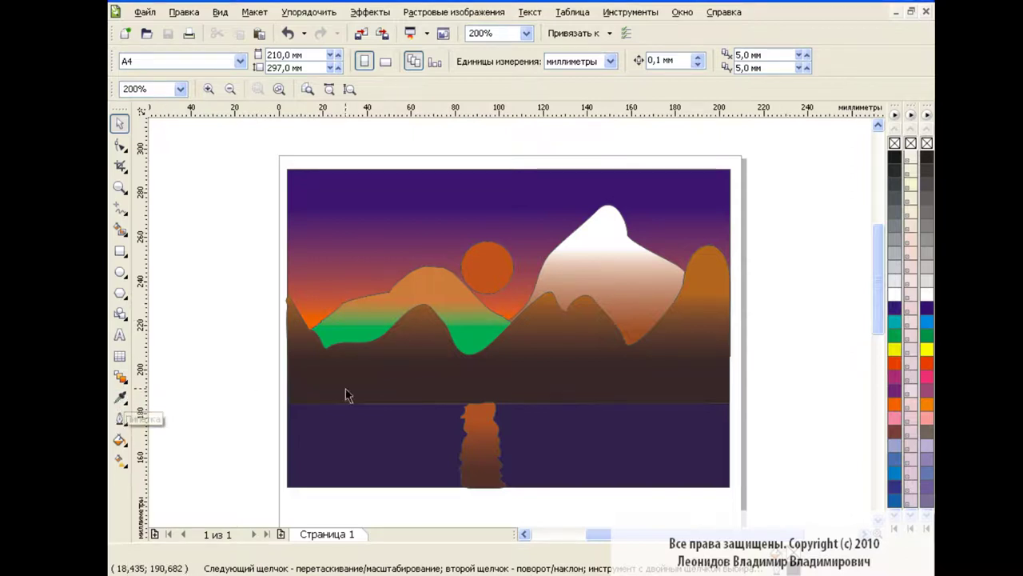
- Start a new blank document and view the page at 200% zoom
{"action": "left_click", "coordinate": [125, 33]}
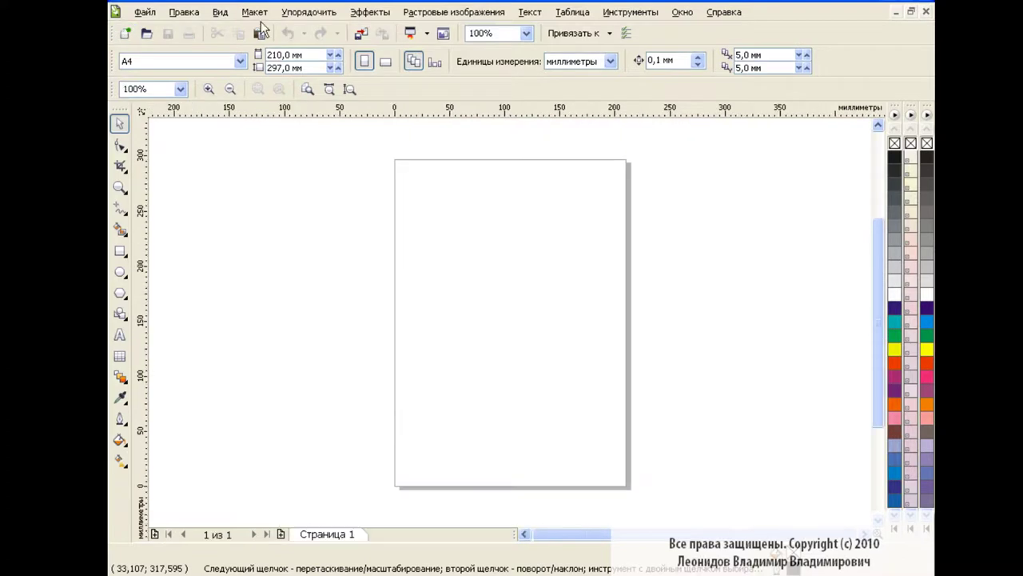
{"action": "left_click", "coordinate": [526, 33]}
{"action": "left_click", "coordinate": [484, 133]}
{"action": "left_click_drag", "start_coordinate": [875, 291], "coordinate": [874, 279]}
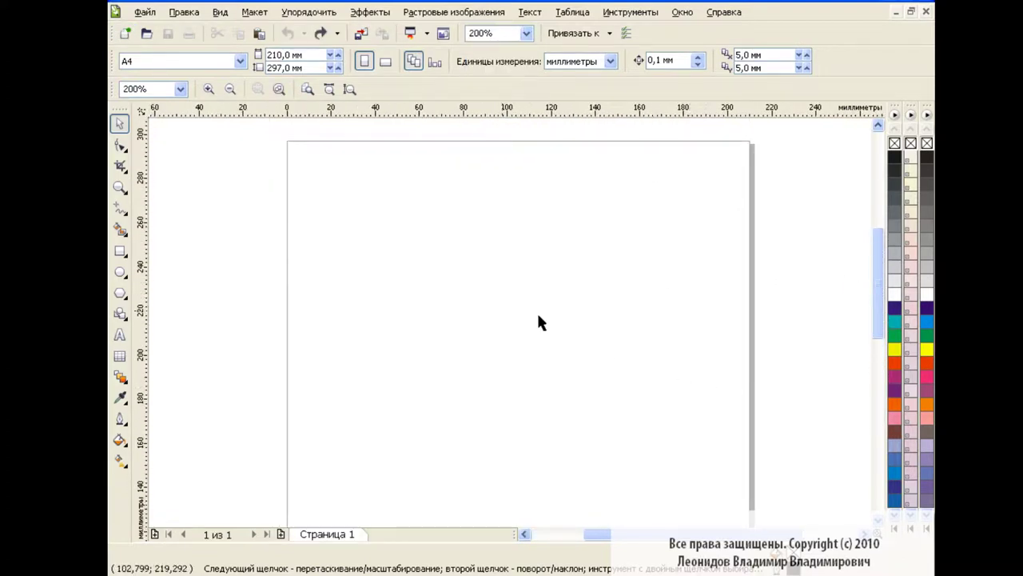
- Draw a wide rectangle across the page top and drop an overlapping copy below it
{"action": "left_click", "coordinate": [120, 251]}
{"action": "left_click_drag", "start_coordinate": [293, 148], "coordinate": [743, 320]}
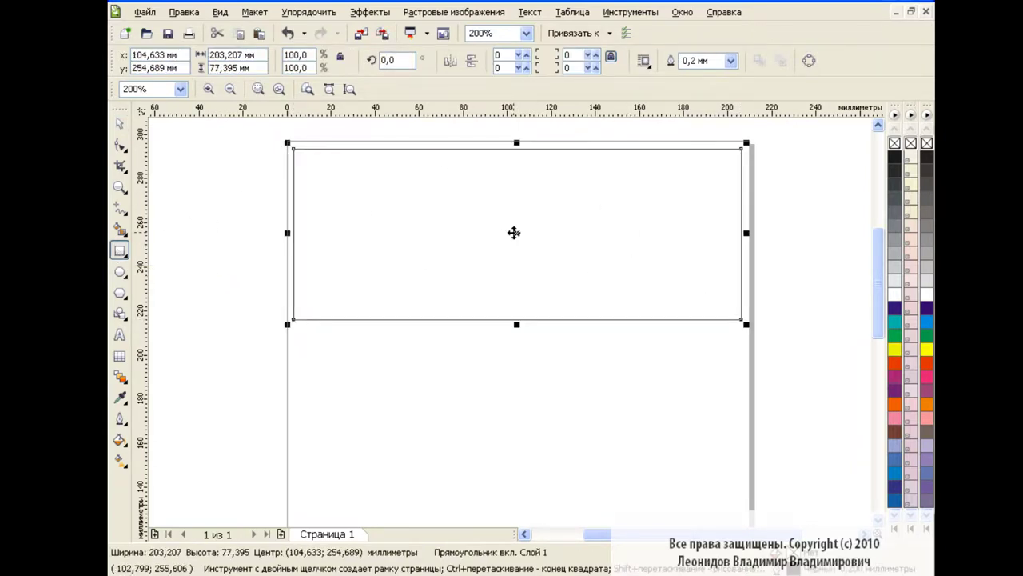
{"action": "left_click_drag", "start_coordinate": [517, 231], "coordinate": [517, 366]}
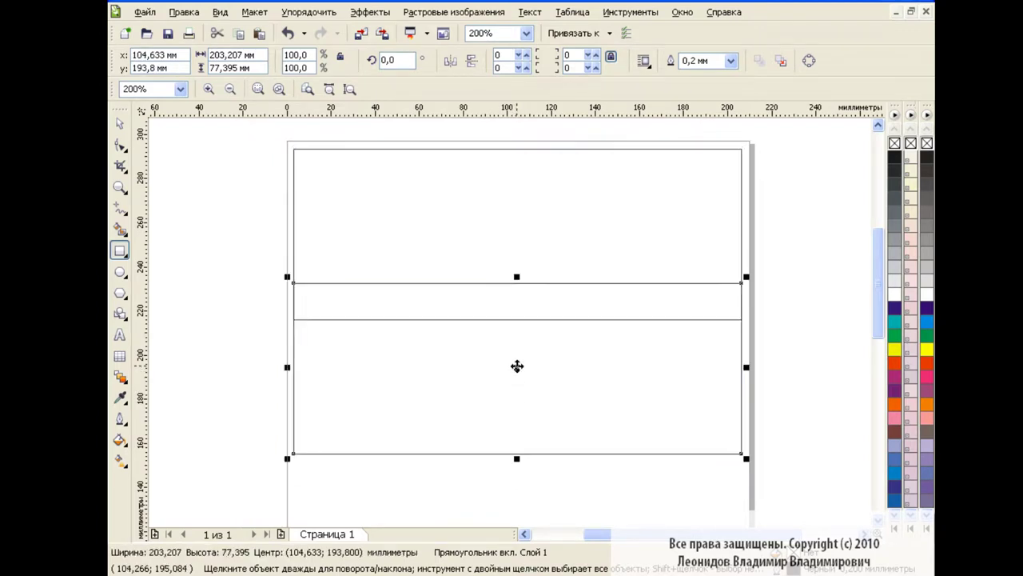
- Draw a small circle for the sun and move it up into the sky
{"action": "left_click", "coordinate": [120, 271]}
{"action": "mouse_move", "coordinate": [428, 183]}
{"action": "left_mouse_down"}
{"action": "mouse_move", "coordinate": [496, 233]}
{"action": "mouse_move", "coordinate": [492, 246]}
{"action": "left_mouse_up"}
{"action": "key", "text": "space"}
{"action": "left_click_drag", "start_coordinate": [469, 210], "coordinate": [483, 202]}
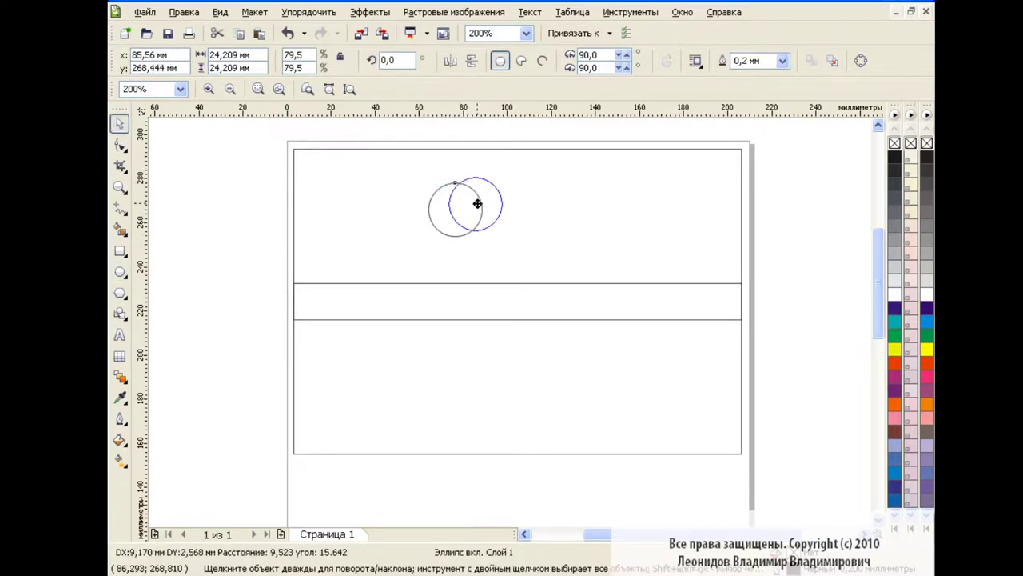
- Give the sun circle a uniform orange-red fill (3/94/94/0)
{"action": "left_click", "coordinate": [121, 439]}
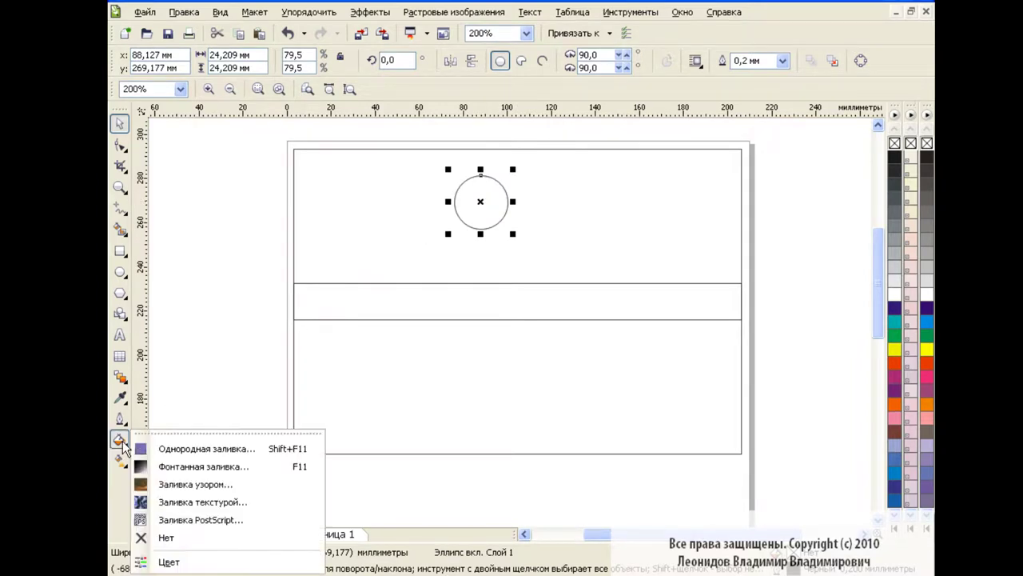
{"action": "left_click", "coordinate": [242, 455]}
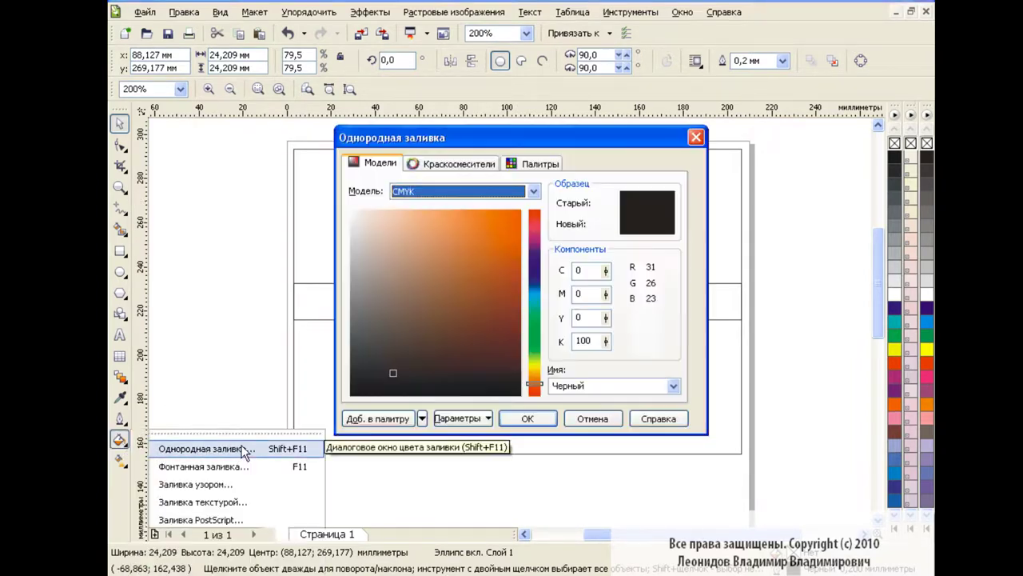
{"action": "left_click_drag", "start_coordinate": [511, 148], "coordinate": [747, 121]}
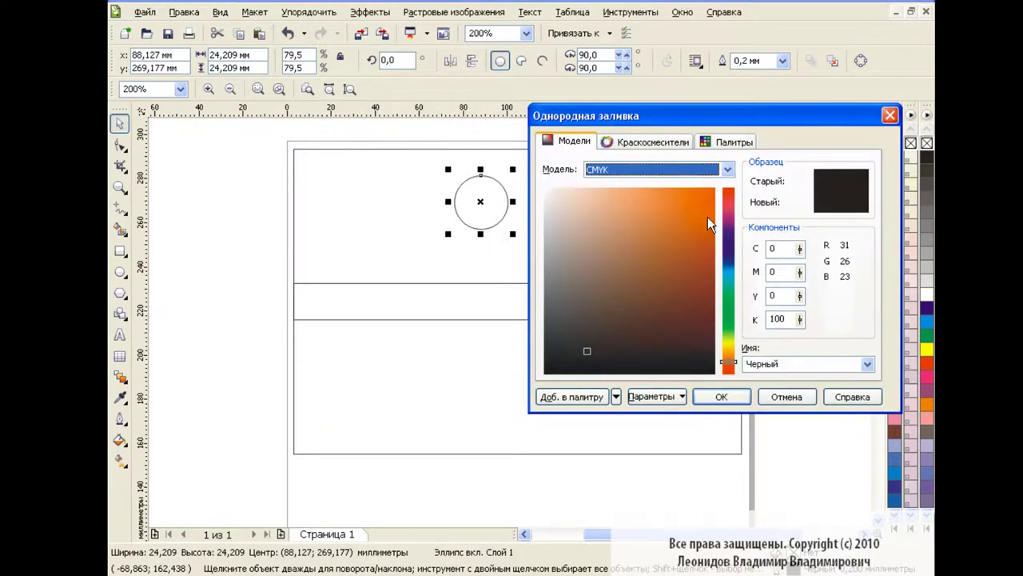
{"action": "left_click_drag", "start_coordinate": [734, 358], "coordinate": [734, 366]}
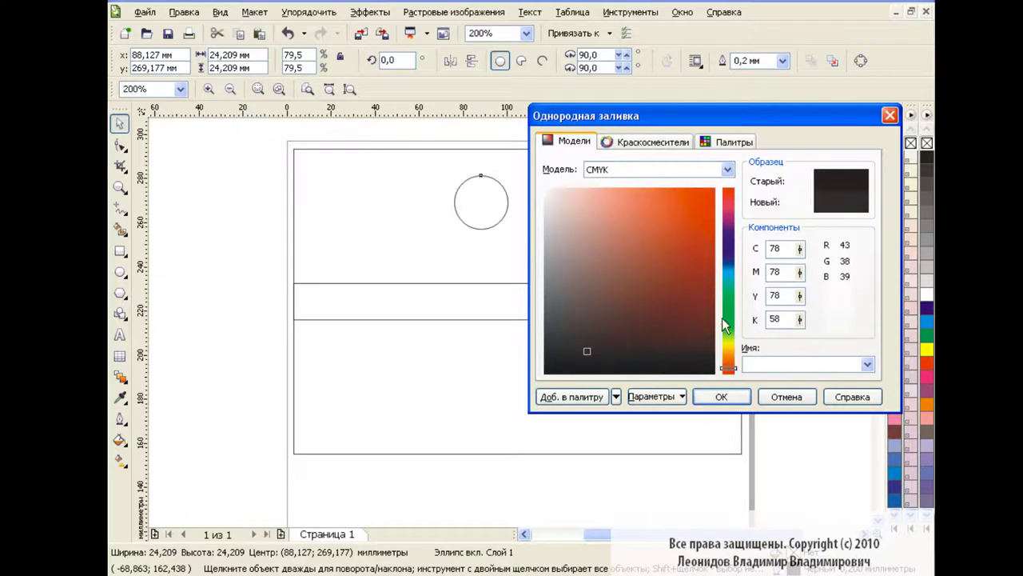
{"action": "left_click", "coordinate": [693, 209]}
{"action": "left_click", "coordinate": [723, 397]}
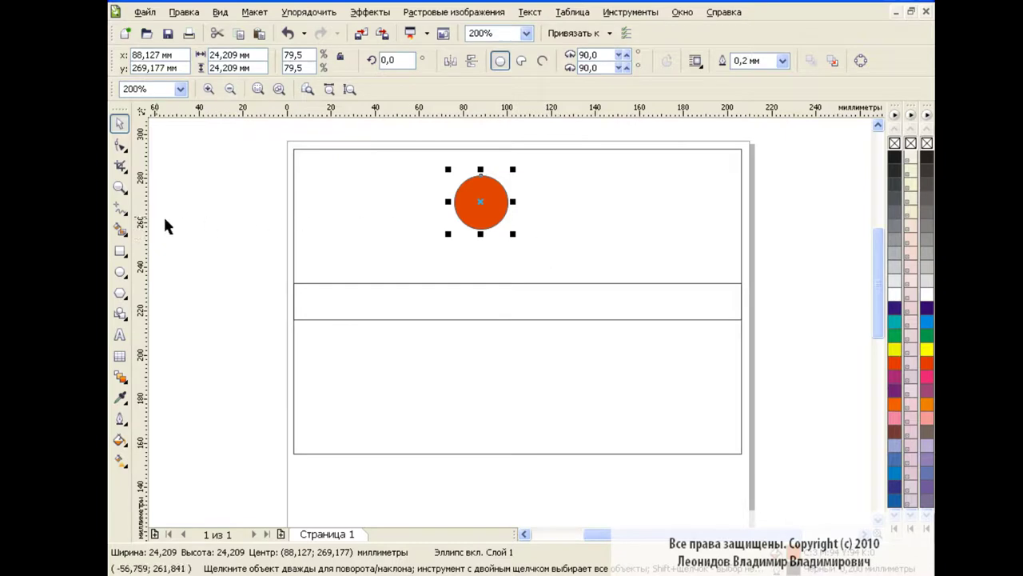
{"action": "left_click", "coordinate": [120, 207]}
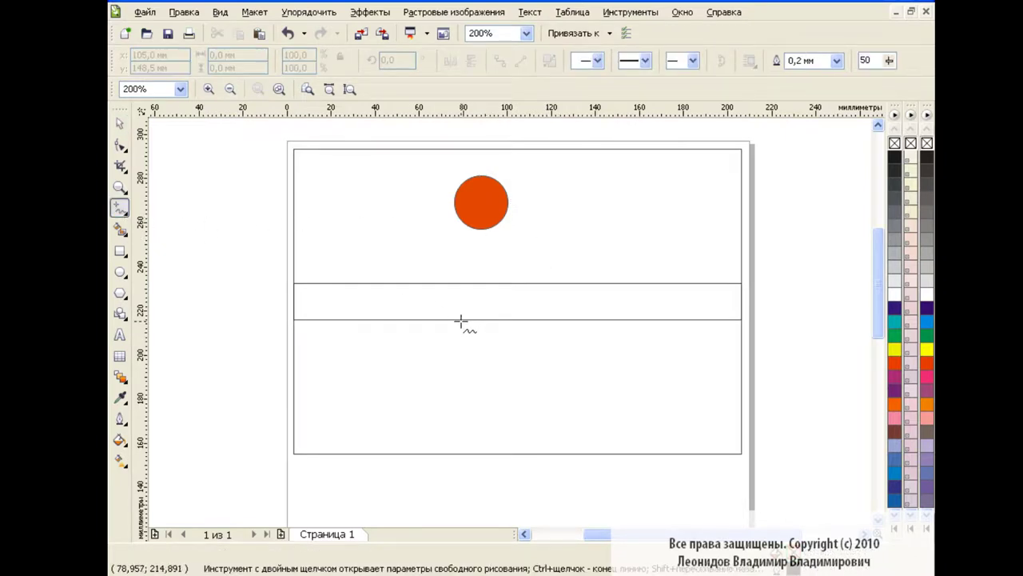
- Freehand-draw the wavy sun reflection, a horizon hill line, and left and right mountain outlines
{"action": "mouse_move", "coordinate": [460, 321]}
{"action": "left_mouse_down"}
{"action": "mouse_move", "coordinate": [432, 354]}
{"action": "mouse_move", "coordinate": [444, 442]}
{"action": "mouse_move", "coordinate": [495, 438]}
{"action": "mouse_move", "coordinate": [514, 421]}
{"action": "mouse_move", "coordinate": [494, 384]}
{"action": "mouse_move", "coordinate": [503, 324]}
{"action": "mouse_move", "coordinate": [464, 320]}
{"action": "left_mouse_up"}
{"action": "key", "text": "ctrl+z"}
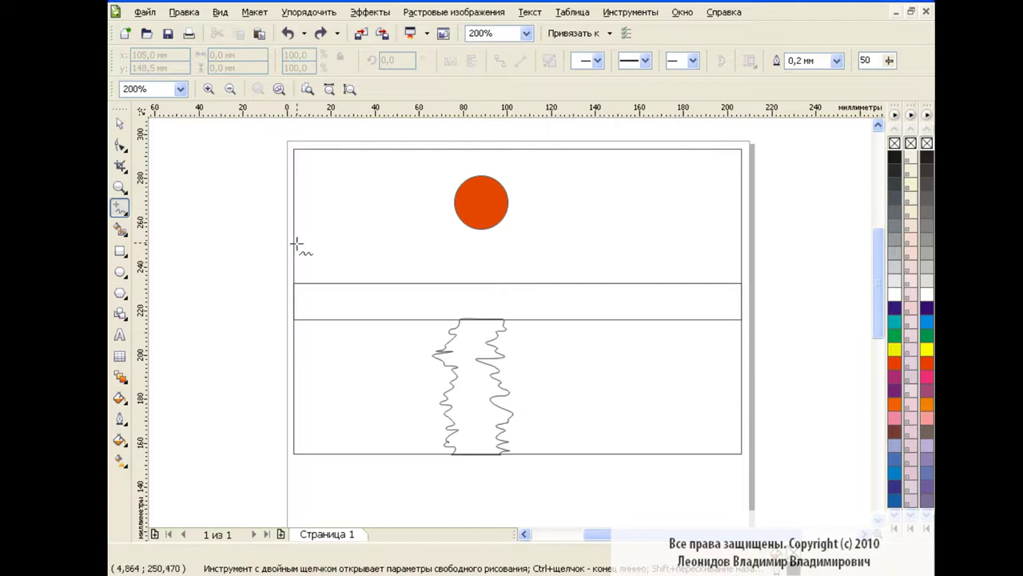
{"action": "mouse_move", "coordinate": [294, 242]}
{"action": "left_mouse_down"}
{"action": "mouse_move", "coordinate": [320, 221]}
{"action": "mouse_move", "coordinate": [453, 270]}
{"action": "mouse_move", "coordinate": [543, 260]}
{"action": "mouse_move", "coordinate": [648, 226]}
{"action": "mouse_move", "coordinate": [733, 242]}
{"action": "mouse_move", "coordinate": [739, 289]}
{"action": "mouse_move", "coordinate": [632, 319]}
{"action": "mouse_move", "coordinate": [297, 320]}
{"action": "mouse_move", "coordinate": [294, 240]}
{"action": "left_mouse_up"}
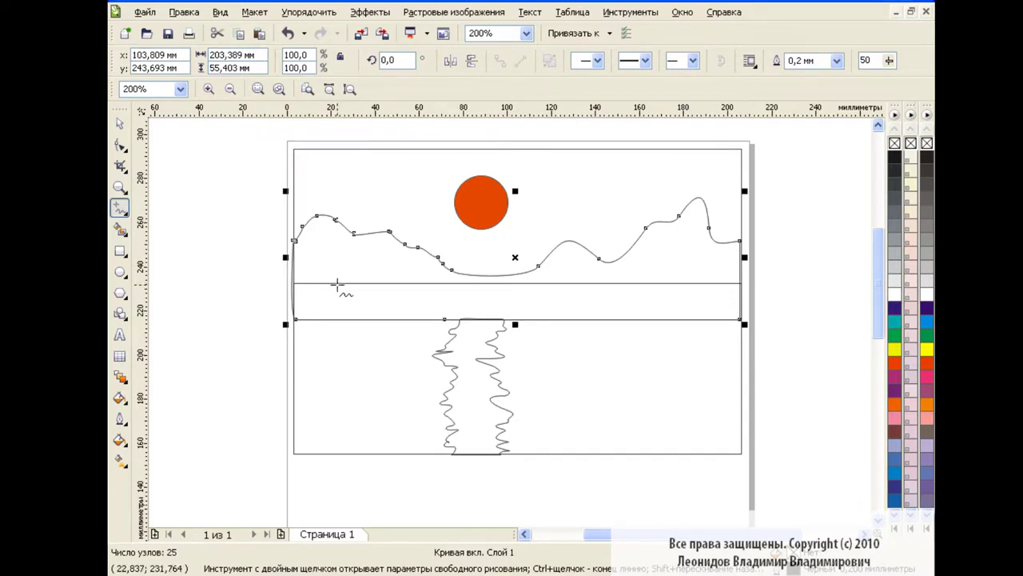
{"action": "mouse_move", "coordinate": [331, 293]}
{"action": "left_mouse_down"}
{"action": "mouse_move", "coordinate": [480, 248]}
{"action": "mouse_move", "coordinate": [528, 289]}
{"action": "mouse_move", "coordinate": [331, 293]}
{"action": "left_mouse_up"}
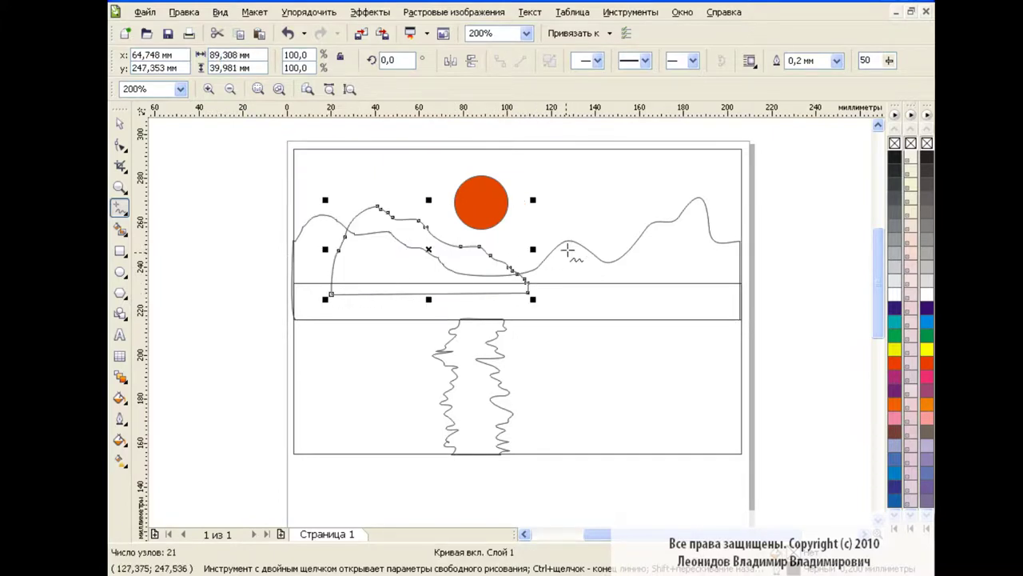
{"action": "mouse_move", "coordinate": [496, 281]}
{"action": "left_mouse_down"}
{"action": "mouse_move", "coordinate": [514, 255]}
{"action": "mouse_move", "coordinate": [664, 164]}
{"action": "mouse_move", "coordinate": [709, 184]}
{"action": "mouse_move", "coordinate": [737, 272]}
{"action": "mouse_move", "coordinate": [723, 298]}
{"action": "mouse_move", "coordinate": [552, 298]}
{"action": "mouse_move", "coordinate": [496, 281]}
{"action": "left_mouse_up"}
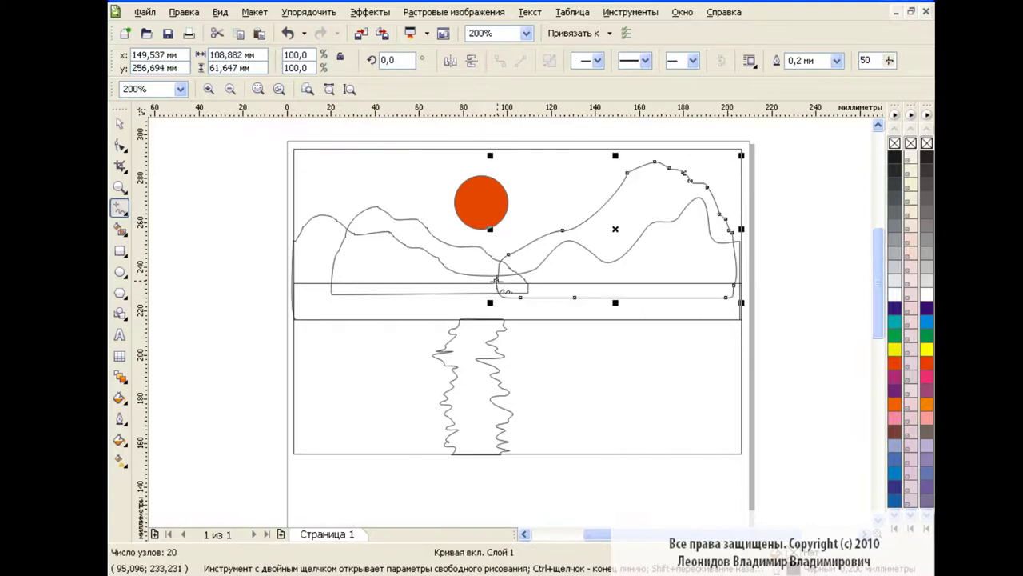
{"action": "key", "text": "space"}
{"action": "left_click", "coordinate": [584, 262]}
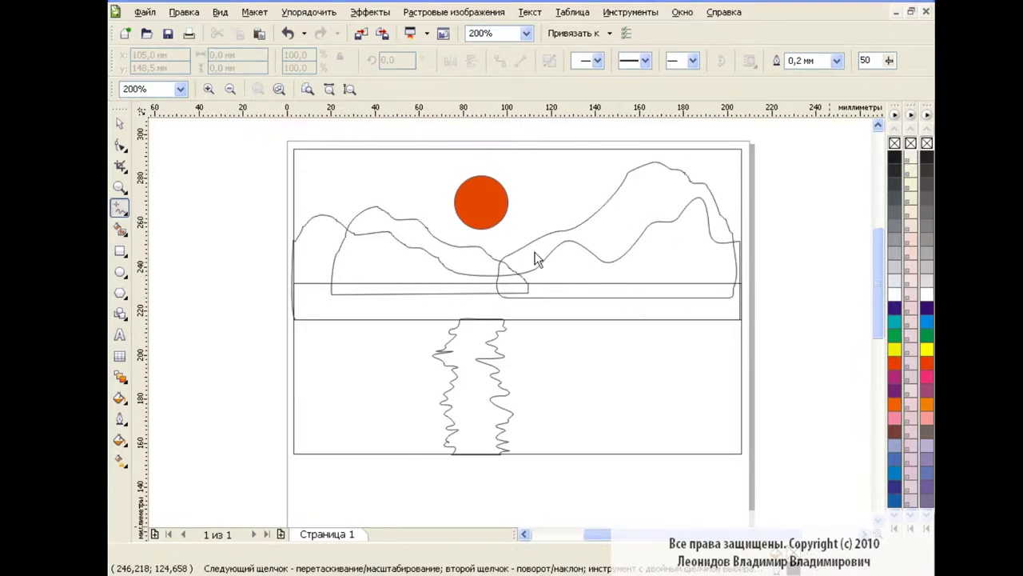
{"action": "left_click", "coordinate": [119, 123]}
- Give the lower rectangle a fountain fill starting from bright blue
{"action": "left_click", "coordinate": [370, 381]}
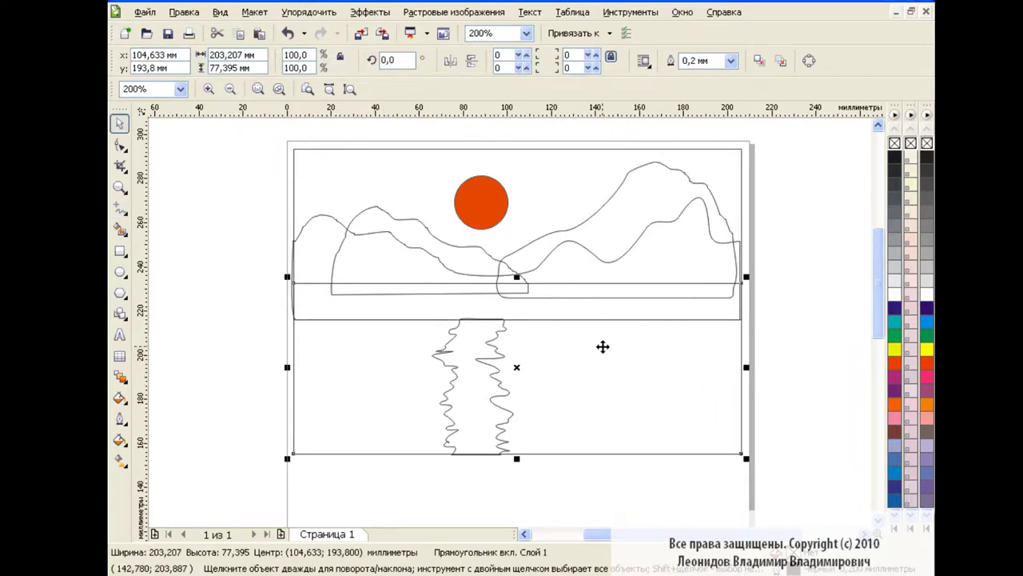
{"action": "left_click", "coordinate": [120, 439]}
{"action": "left_click", "coordinate": [223, 465]}
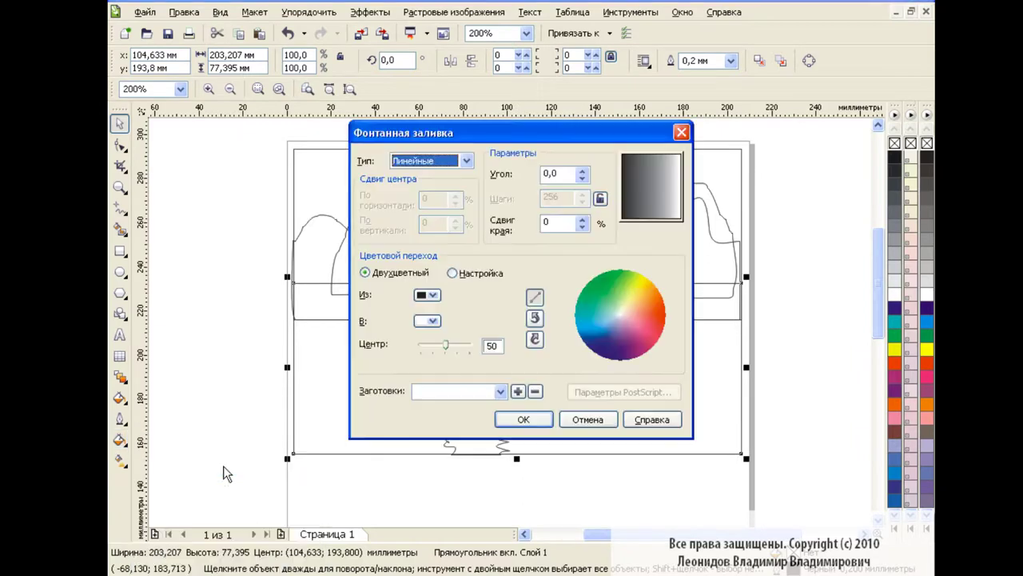
{"action": "mouse_move", "coordinate": [504, 138]}
{"action": "left_mouse_down"}
{"action": "mouse_move", "coordinate": [667, 59]}
{"action": "mouse_move", "coordinate": [683, 91]}
{"action": "left_mouse_up"}
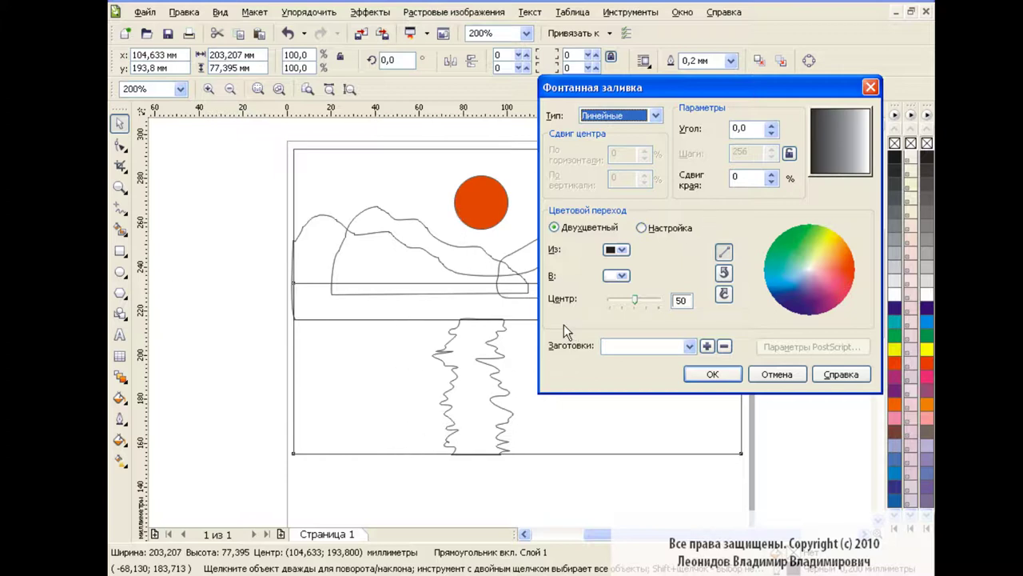
{"action": "left_click", "coordinate": [622, 250]}
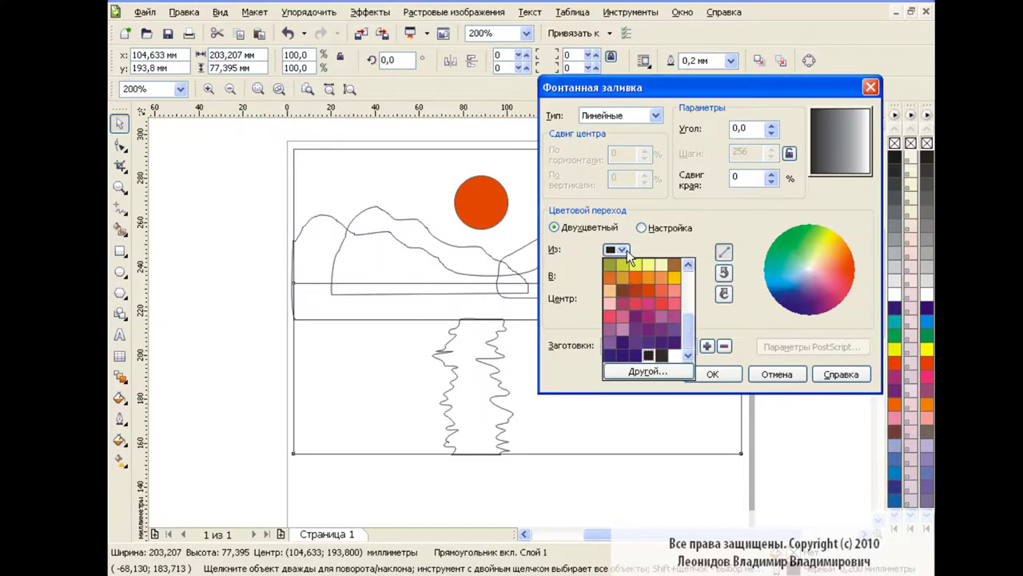
{"action": "left_click", "coordinate": [659, 372]}
{"action": "left_click_drag", "start_coordinate": [778, 360], "coordinate": [770, 256]}
{"action": "left_click", "coordinate": [727, 199]}
{"action": "left_click", "coordinate": [760, 390]}
- Set the sea gradient's end colour to dark purple with a -90° angle, and apply it
{"action": "left_click", "coordinate": [641, 295]}
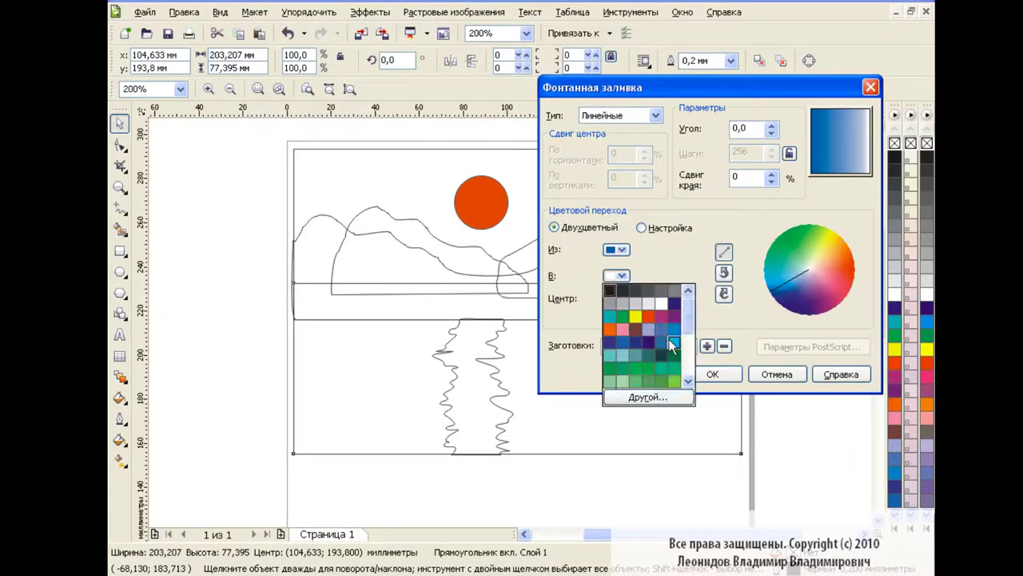
{"action": "left_click", "coordinate": [646, 394]}
{"action": "left_click", "coordinate": [769, 242]}
{"action": "left_click_drag", "start_coordinate": [768, 241], "coordinate": [767, 237]}
{"action": "left_click", "coordinate": [744, 202]}
{"action": "left_click", "coordinate": [760, 390]}
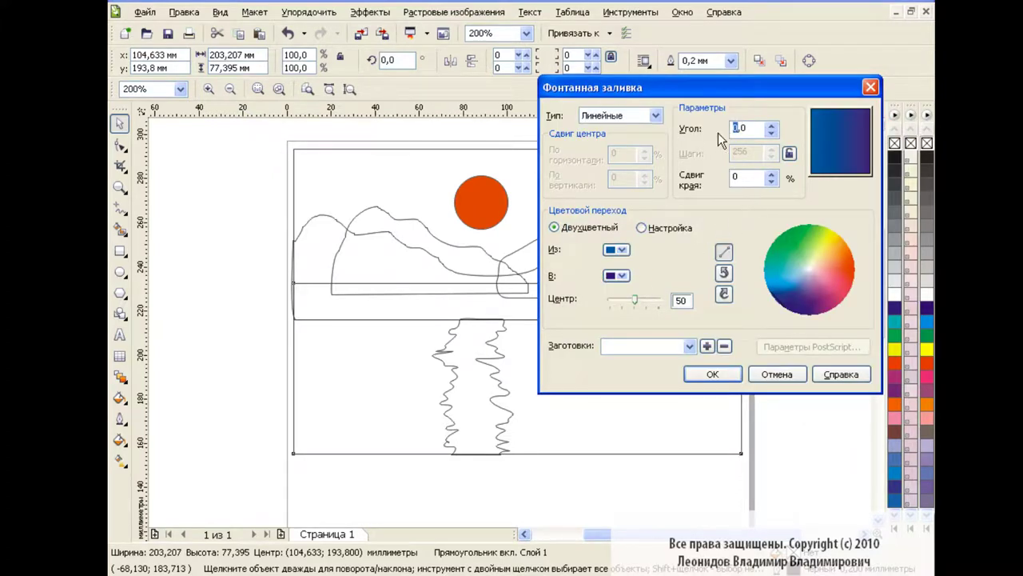
{"action": "type", "text": "-90"}
{"action": "left_click", "coordinate": [713, 374]}
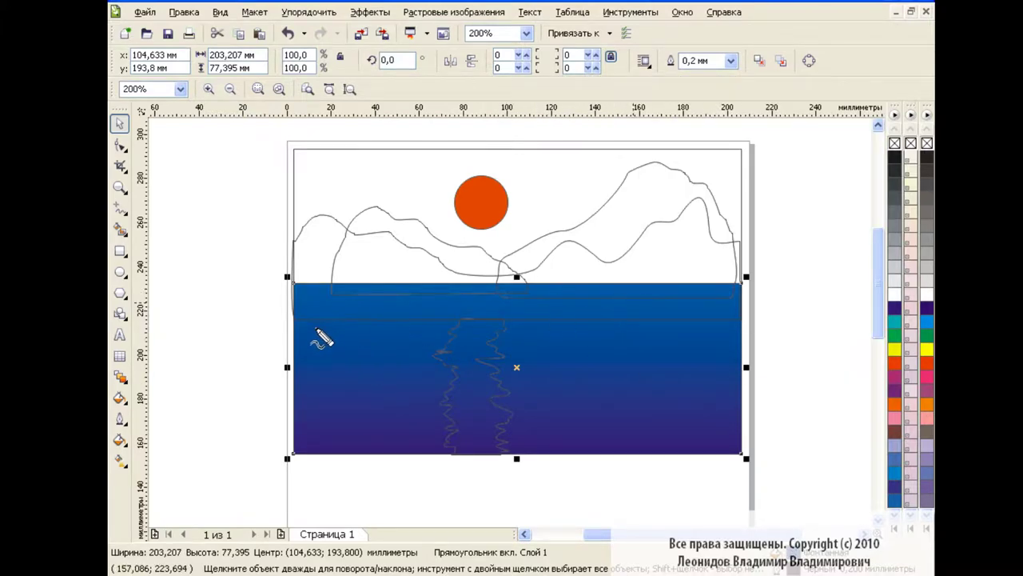
{"action": "left_click_drag", "start_coordinate": [295, 320], "coordinate": [392, 321]}
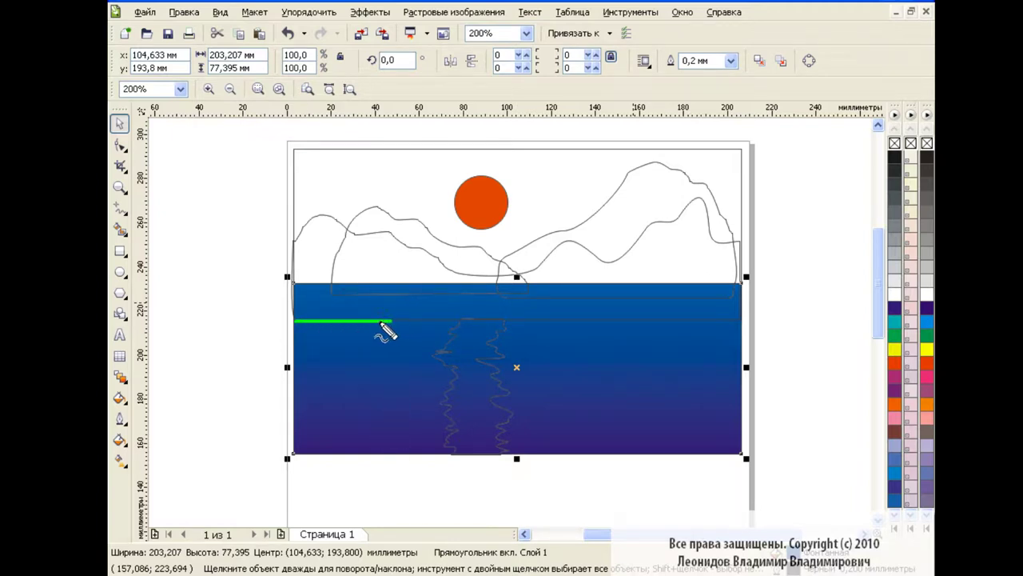
- Raise the sea gradient's edge pad to 25%
{"action": "left_click", "coordinate": [120, 439]}
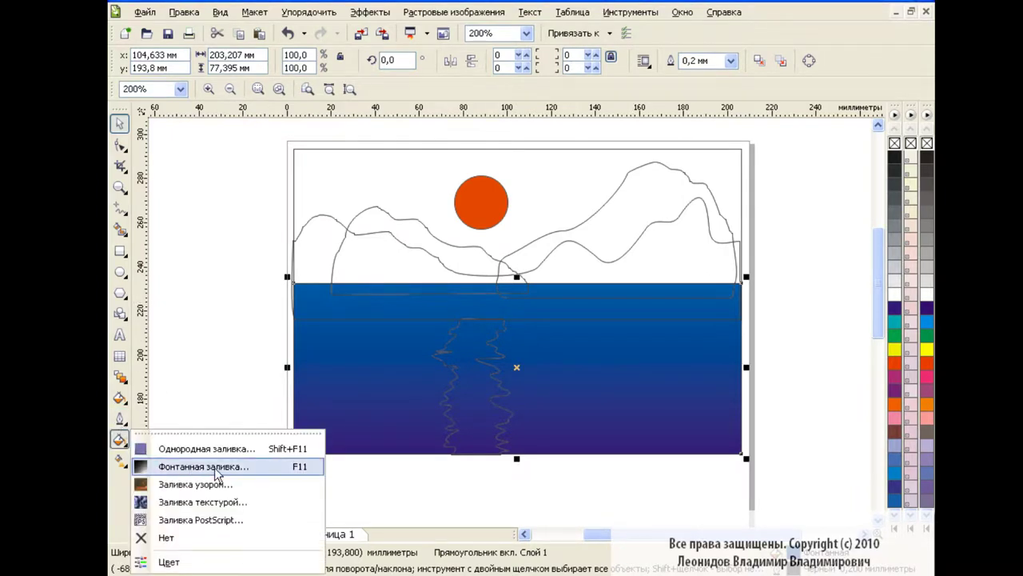
{"action": "left_click", "coordinate": [204, 466]}
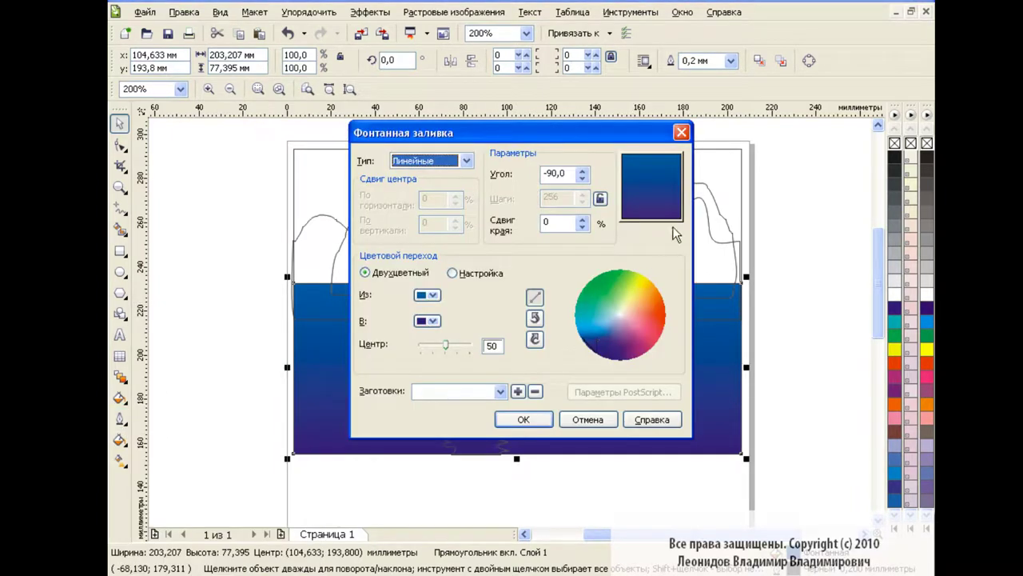
{"action": "left_click", "coordinate": [583, 220]}
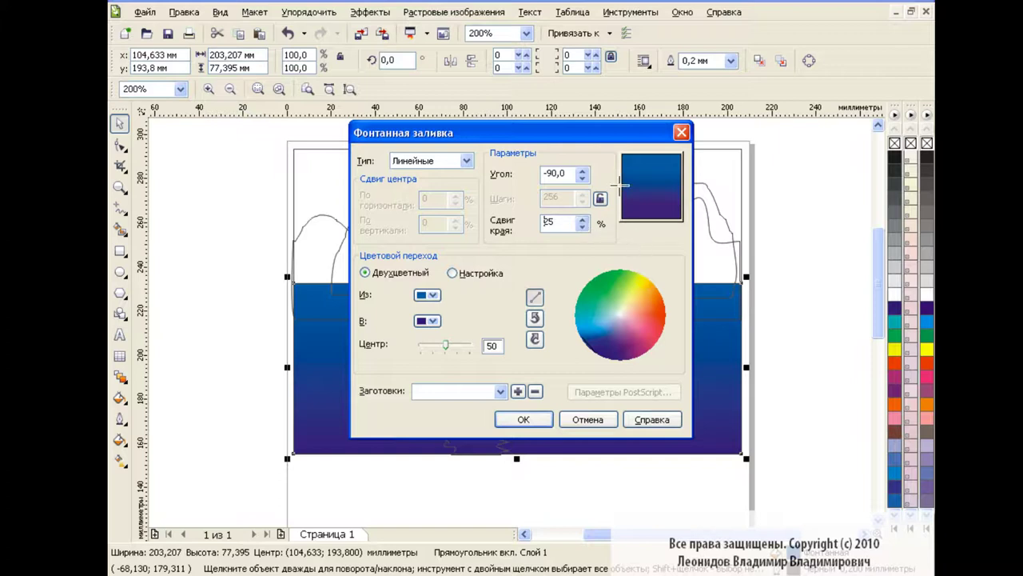
{"action": "left_click", "coordinate": [524, 419]}
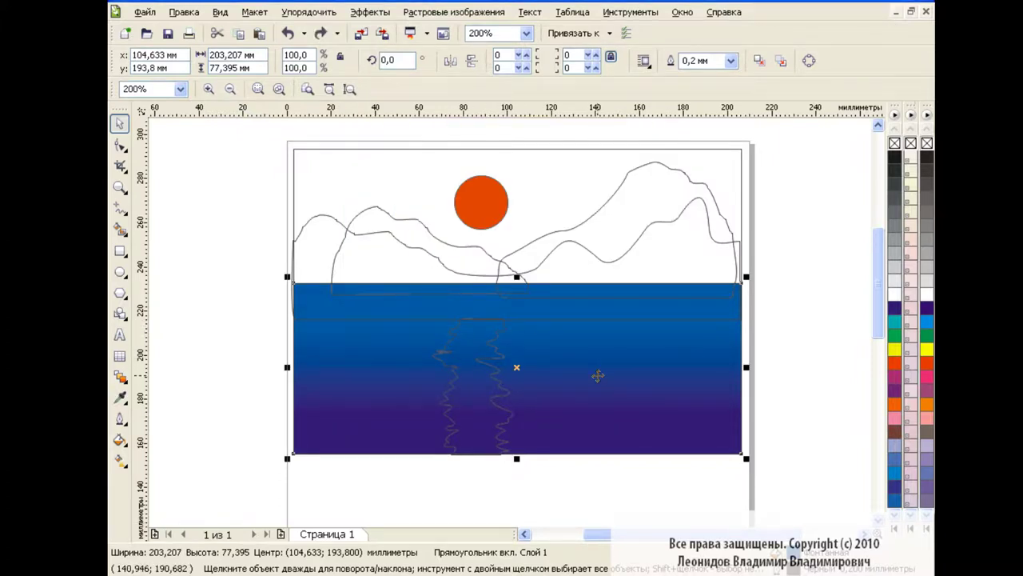
- Sample the sun's orange with the Eyedropper and pour it into the wavy reflection
{"action": "left_click", "coordinate": [472, 373]}
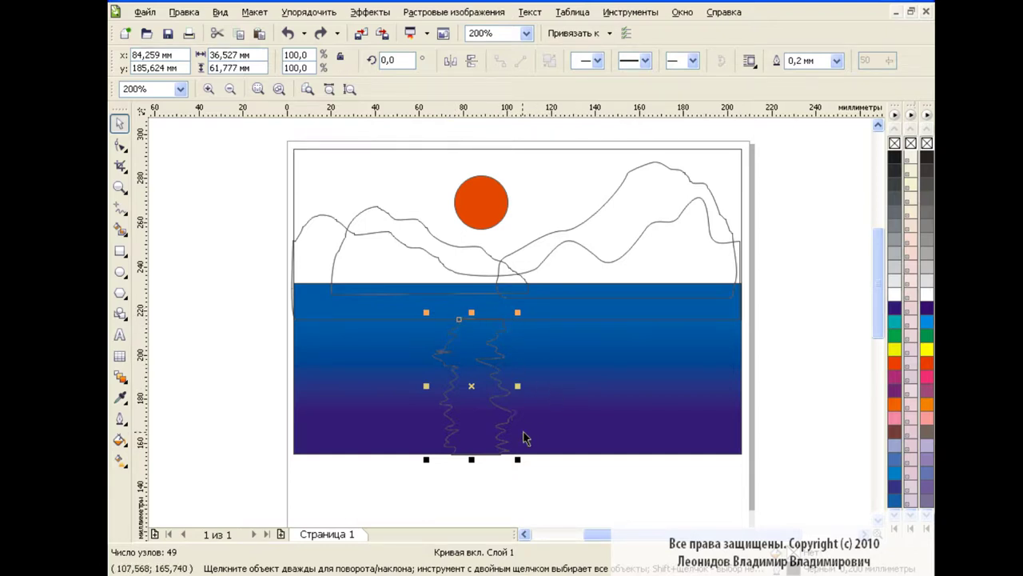
{"action": "left_click", "coordinate": [497, 194]}
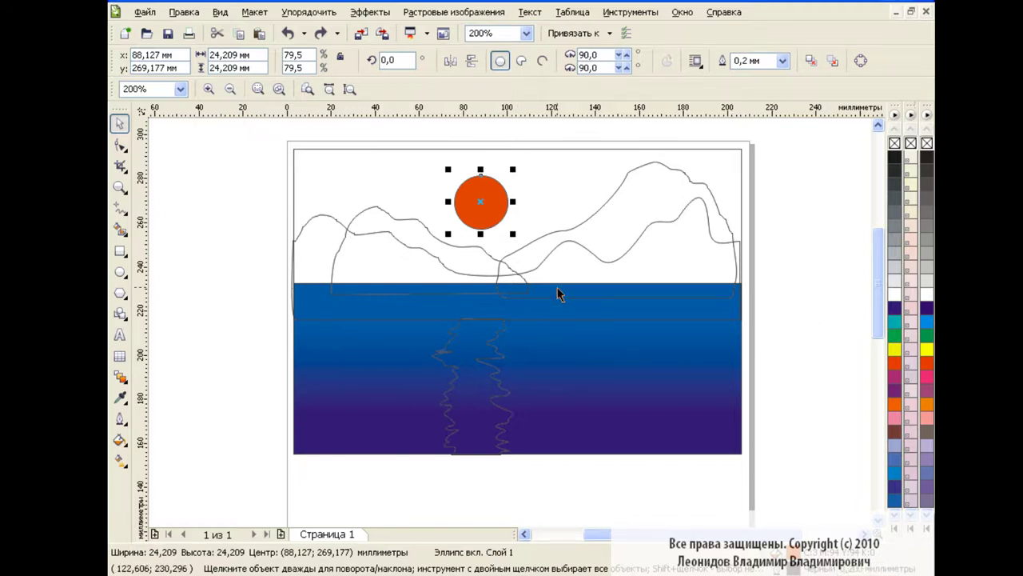
{"action": "left_click", "coordinate": [474, 358]}
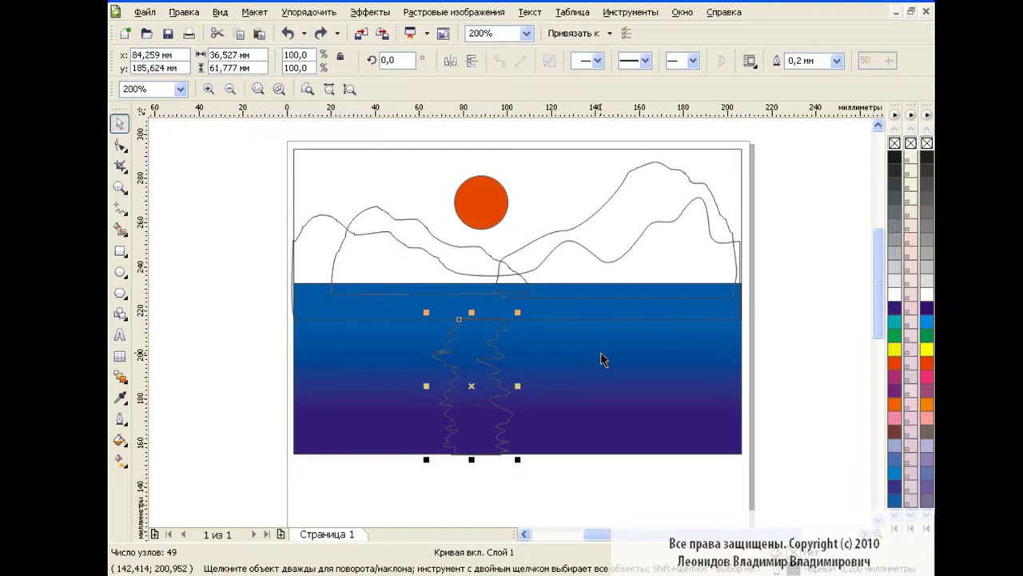
{"action": "left_click", "coordinate": [120, 398]}
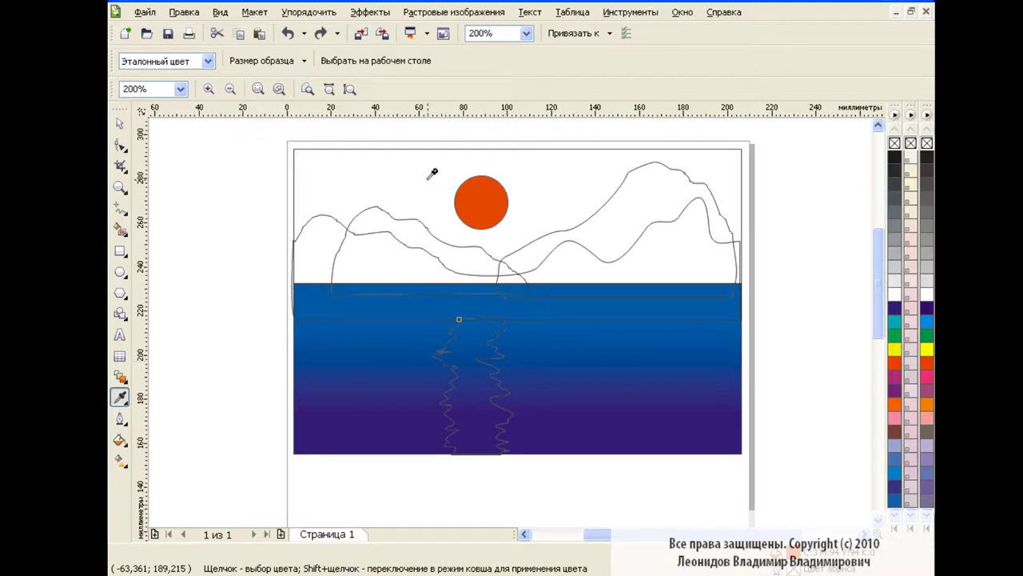
{"action": "left_click", "coordinate": [120, 396]}
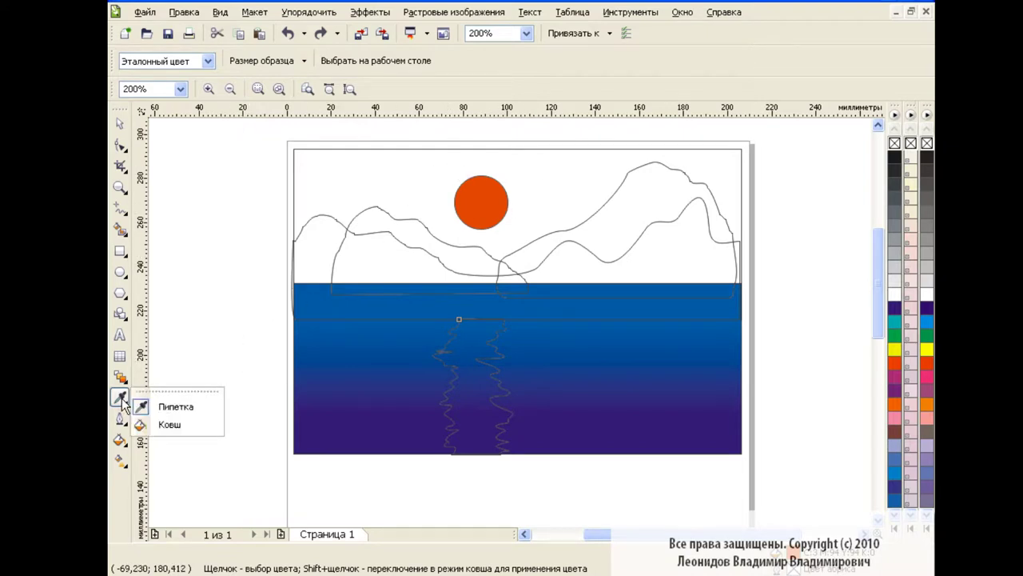
{"action": "left_click", "coordinate": [187, 423]}
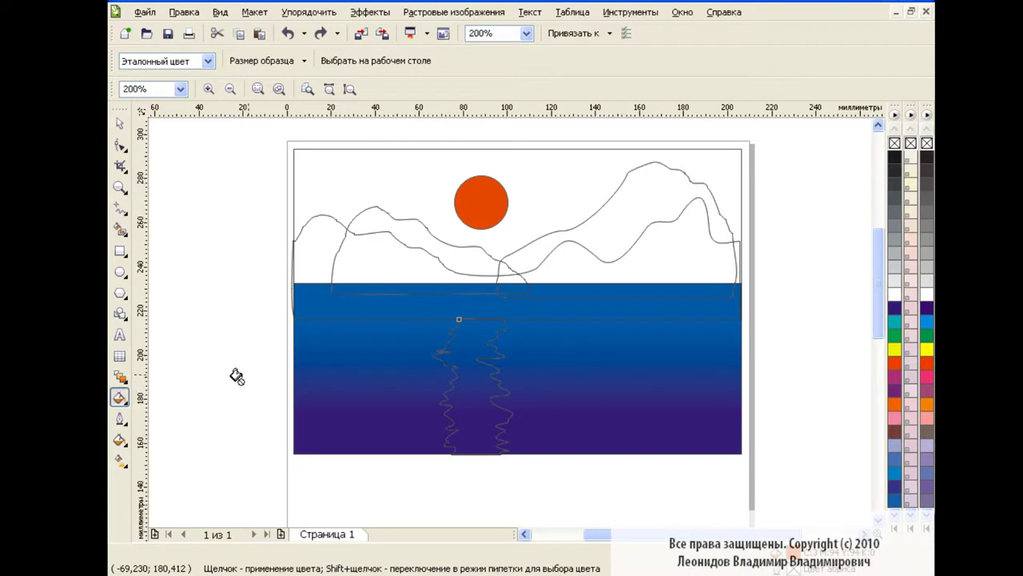
{"action": "left_click", "coordinate": [467, 366]}
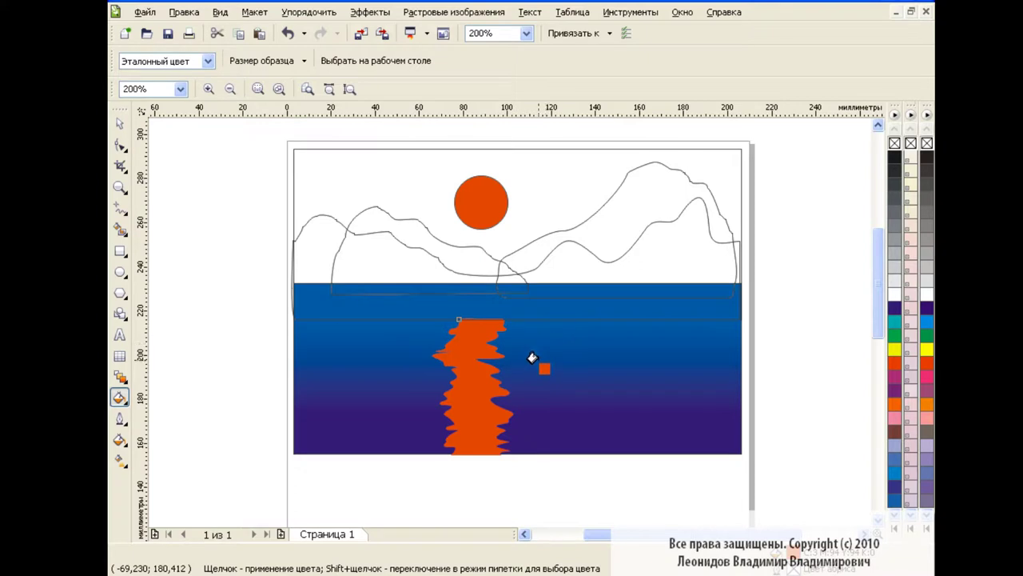
- Reselect the orange reflection shape and bring up its fill options
{"action": "key", "text": "ctrl+z"}
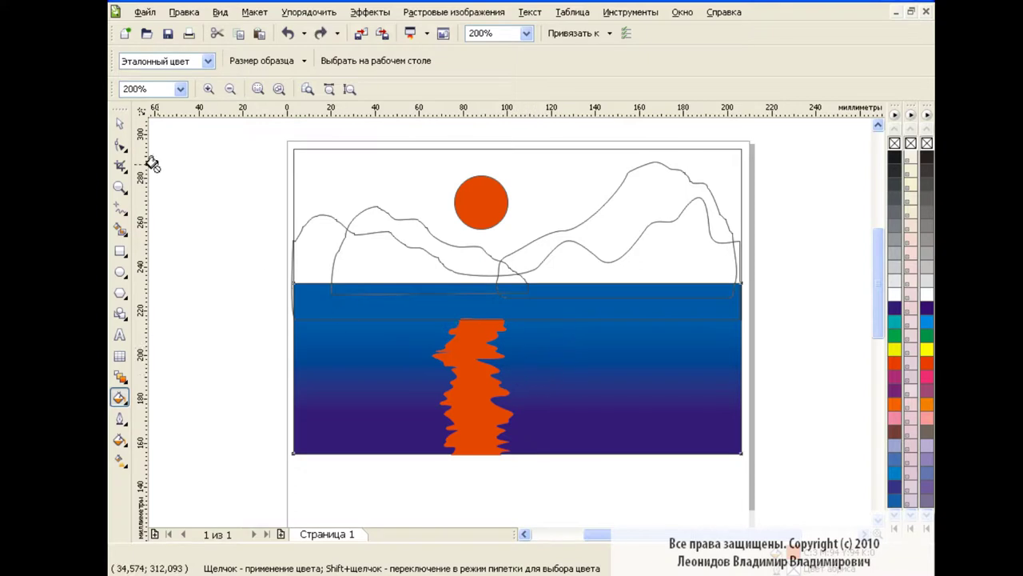
{"action": "left_click", "coordinate": [120, 122]}
{"action": "left_click", "coordinate": [485, 363]}
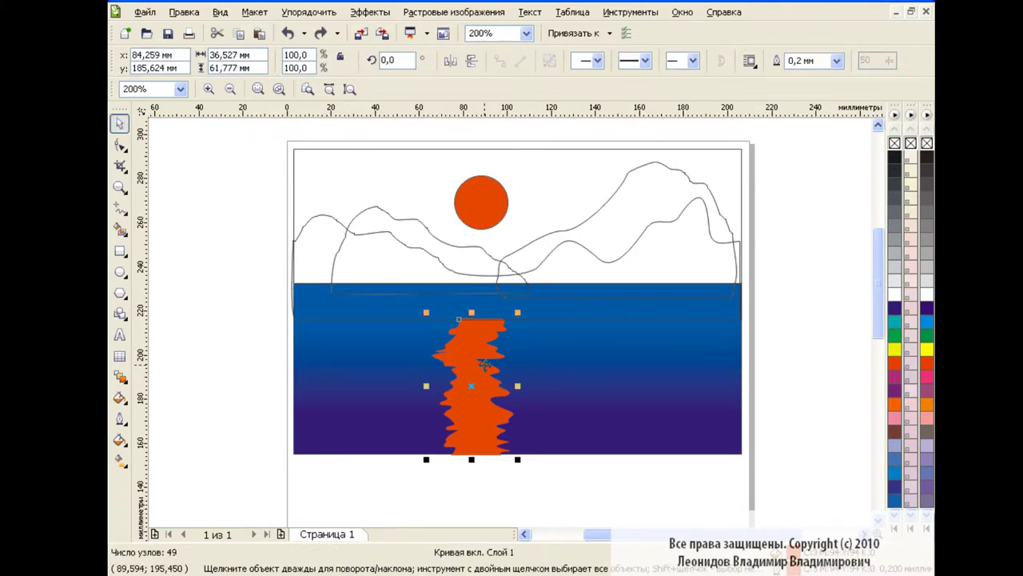
{"action": "left_click", "coordinate": [120, 440]}
- Set the reflection's fountain fill end colour to dark brown
{"action": "left_click", "coordinate": [205, 466]}
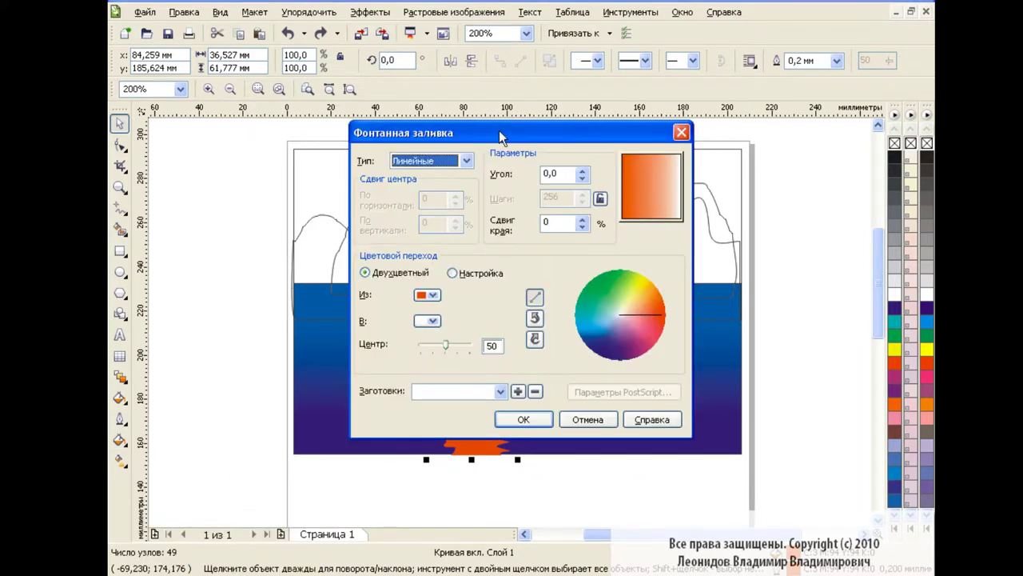
{"action": "left_click_drag", "start_coordinate": [501, 138], "coordinate": [701, 84]}
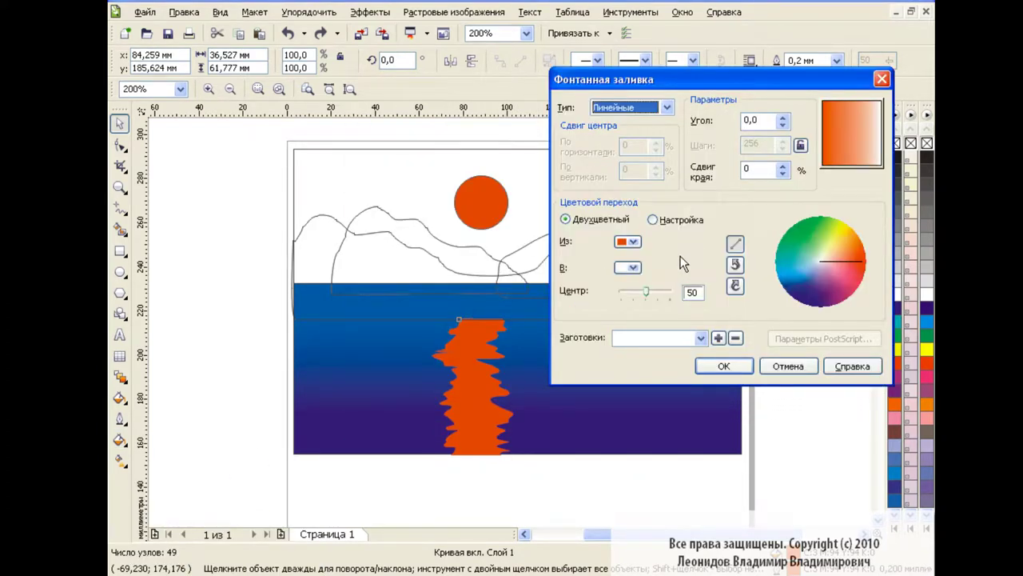
{"action": "left_click", "coordinate": [628, 267]}
{"action": "left_click", "coordinate": [668, 387]}
{"action": "left_click_drag", "start_coordinate": [735, 113], "coordinate": [694, 87]}
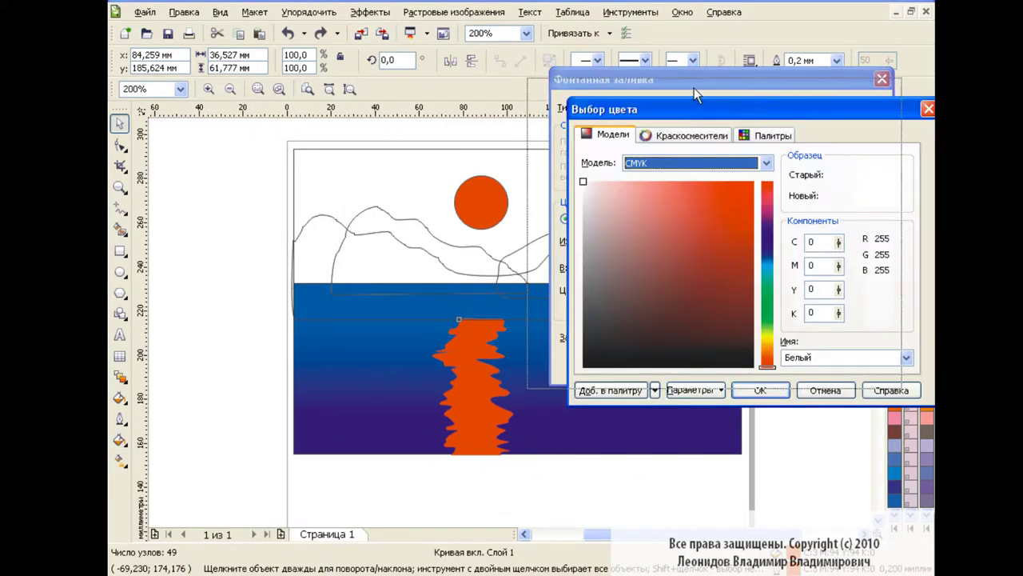
{"action": "left_click_drag", "start_coordinate": [734, 349], "coordinate": [738, 332]}
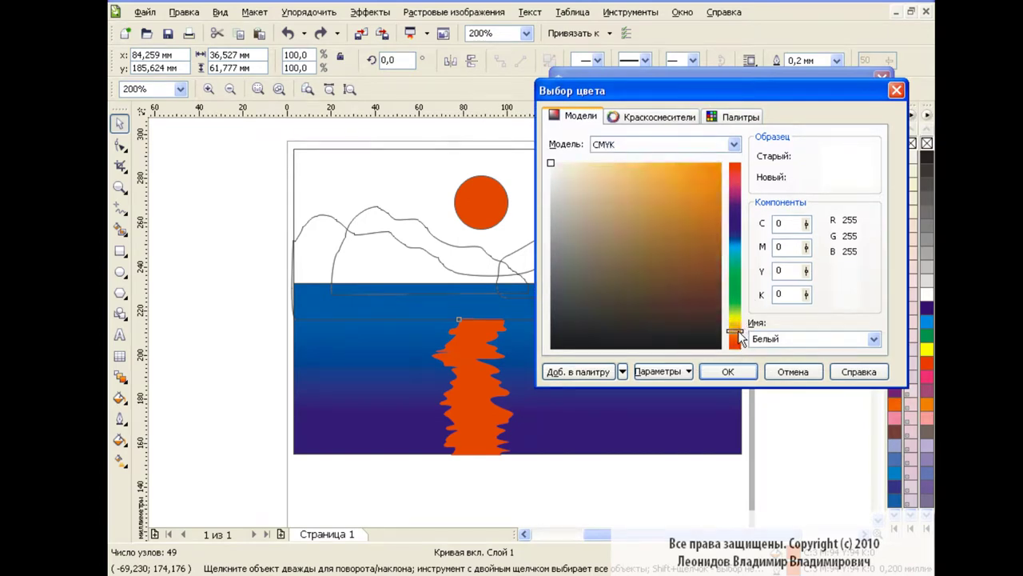
{"action": "mouse_move", "coordinate": [738, 336]}
{"action": "left_mouse_down"}
{"action": "mouse_move", "coordinate": [738, 349]}
{"action": "mouse_move", "coordinate": [730, 317]}
{"action": "left_mouse_up"}
{"action": "left_click", "coordinate": [712, 281]}
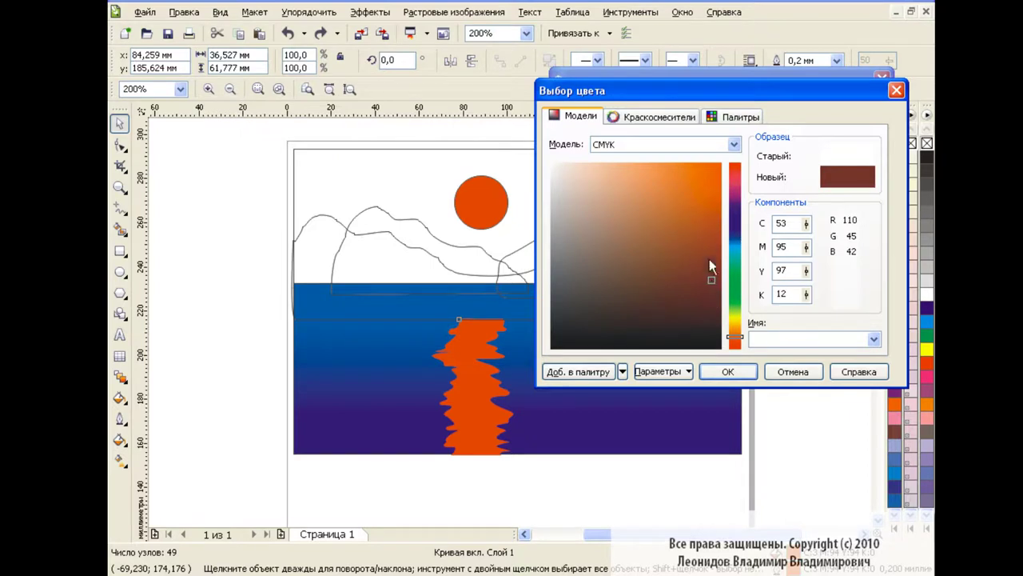
{"action": "left_click_drag", "start_coordinate": [715, 259], "coordinate": [716, 279]}
{"action": "left_click", "coordinate": [726, 371]}
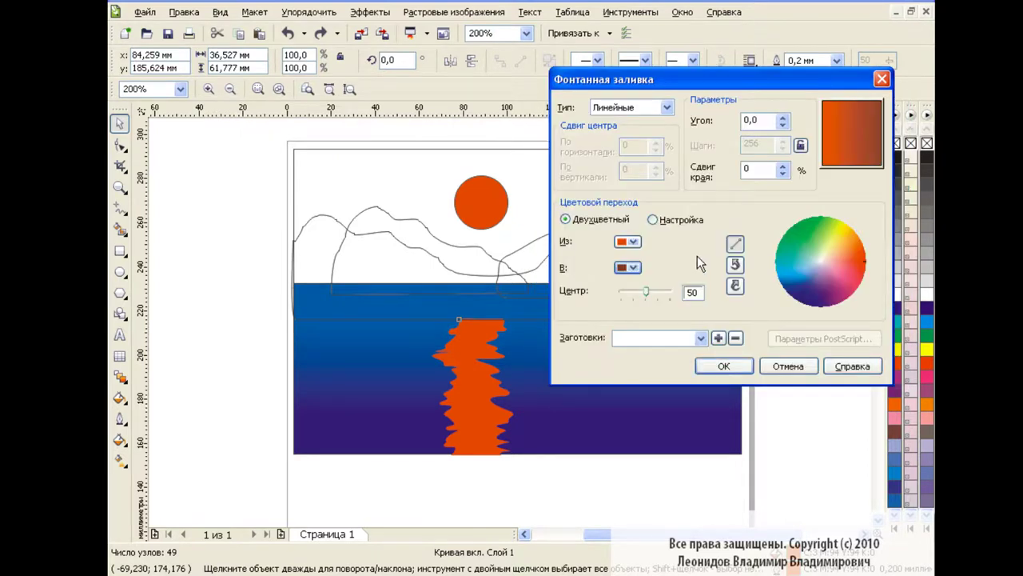
- Set the reflection gradient angle to -90° and apply the orange-to-brown fill
{"action": "double_click", "coordinate": [752, 121]}
{"action": "type", "text": "90"}
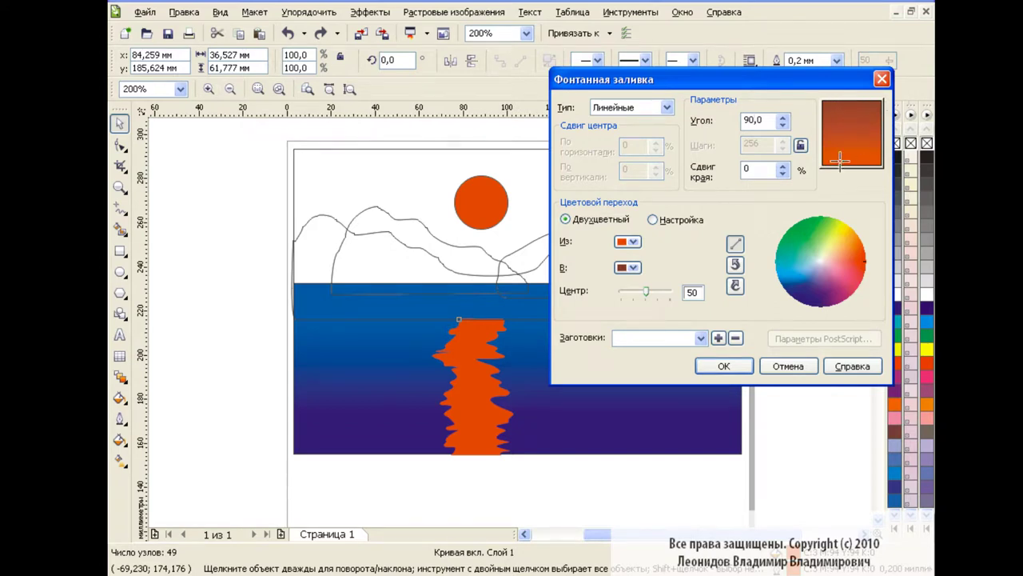
{"action": "type", "text": "-"}
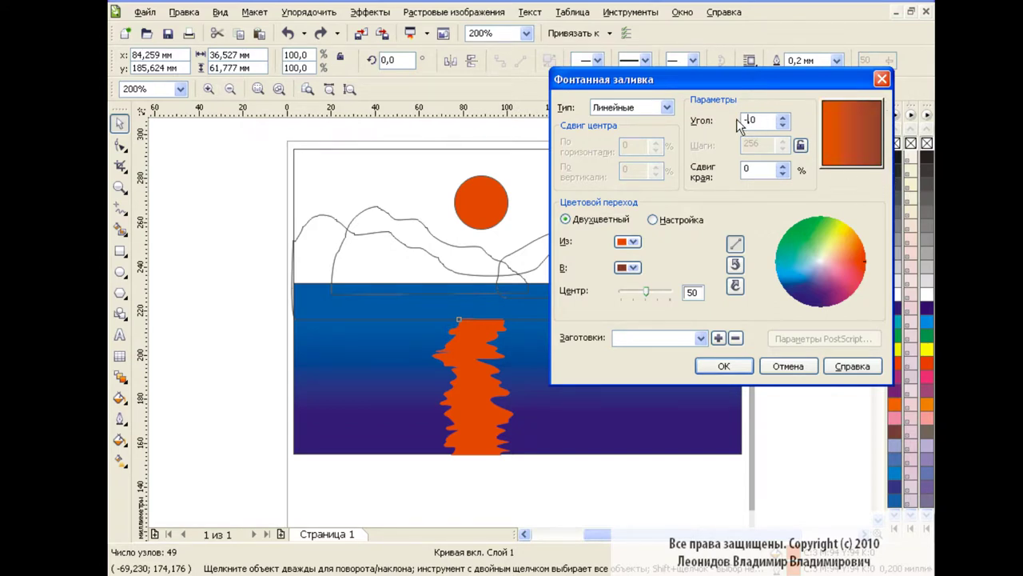
{"action": "type", "text": "90"}
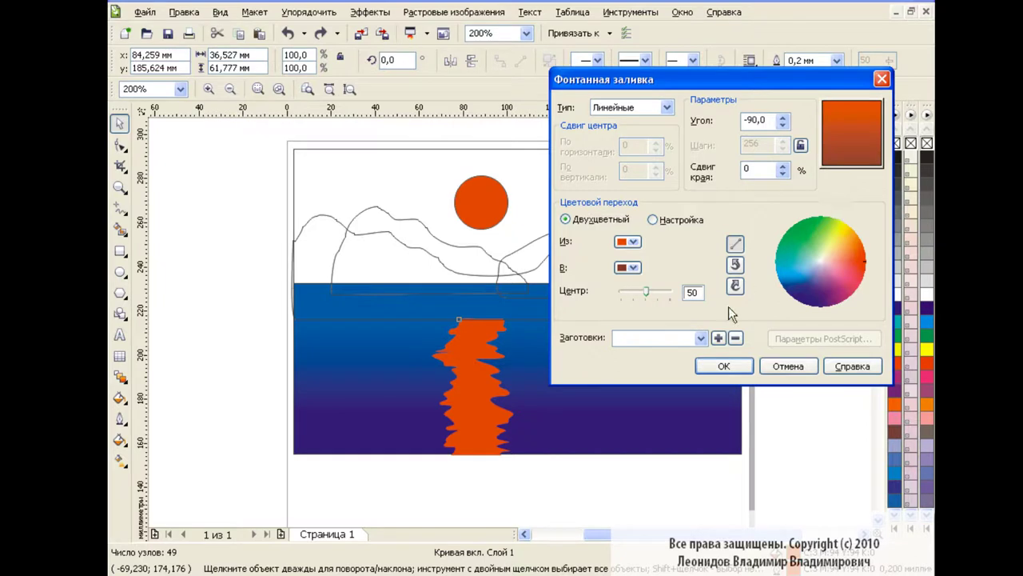
{"action": "left_click", "coordinate": [725, 365]}
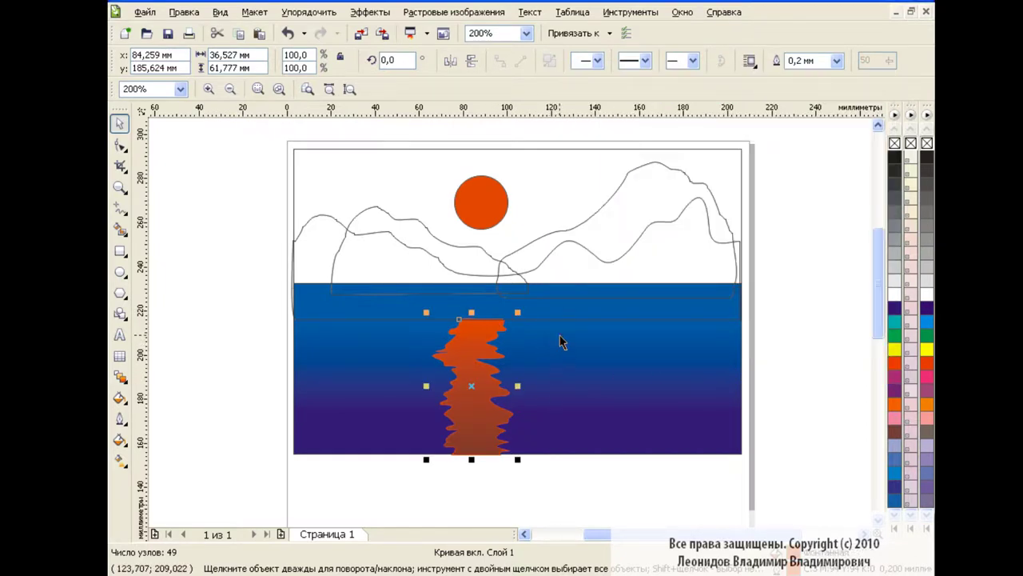
- Increase the reflection gradient's edge pad, redoing the change after an undo
{"action": "left_click", "coordinate": [119, 440]}
{"action": "left_click", "coordinate": [184, 466]}
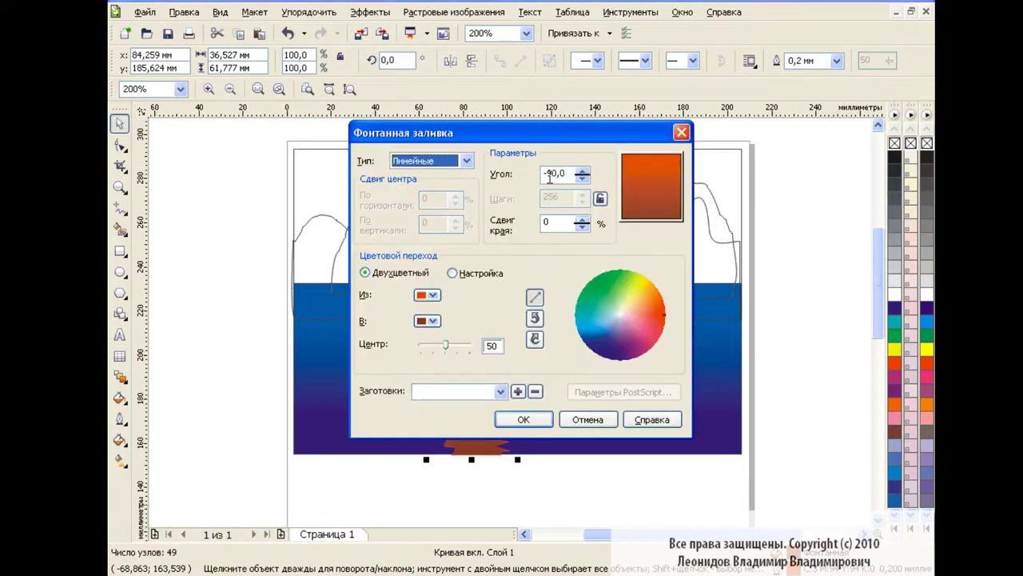
{"action": "left_click_drag", "start_coordinate": [552, 134], "coordinate": [703, 116]}
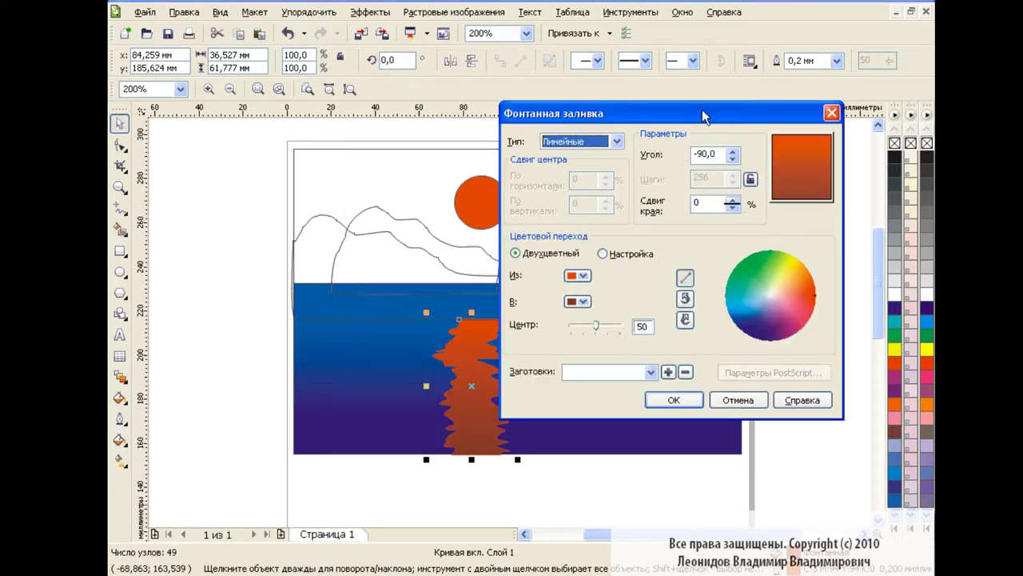
{"action": "left_click", "coordinate": [732, 200]}
{"action": "left_click", "coordinate": [649, 398]}
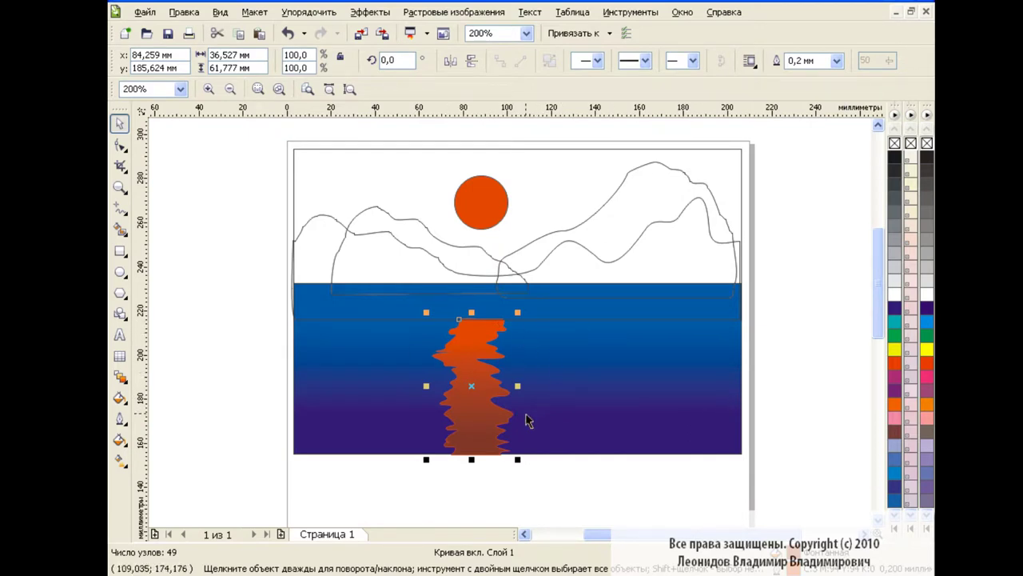
{"action": "key", "text": "ctrl+z"}
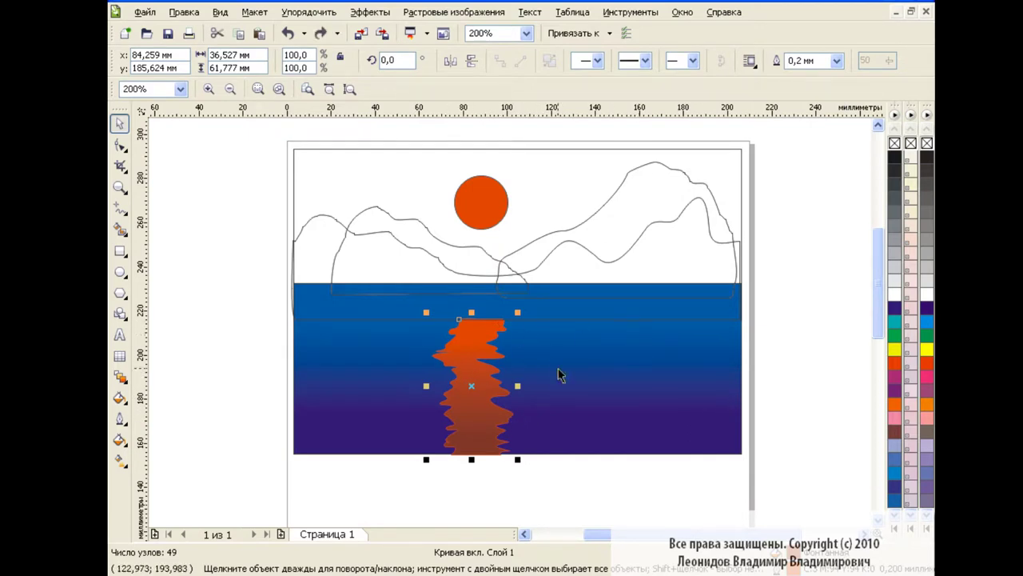
{"action": "left_click", "coordinate": [120, 440]}
{"action": "left_click", "coordinate": [171, 464]}
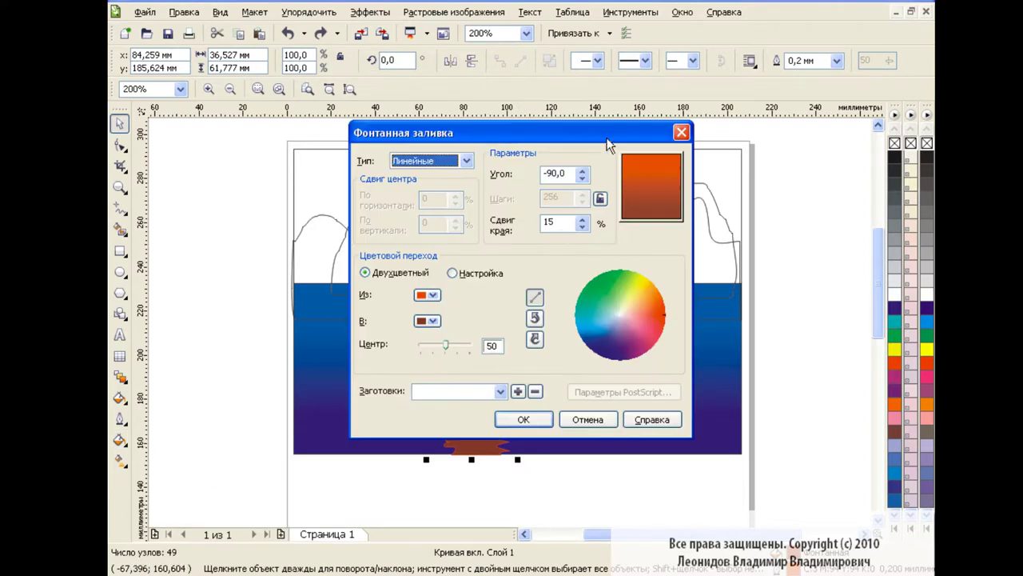
{"action": "left_click_drag", "start_coordinate": [605, 140], "coordinate": [826, 116]}
{"action": "left_click", "coordinate": [802, 194]}
{"action": "left_click", "coordinate": [748, 394]}
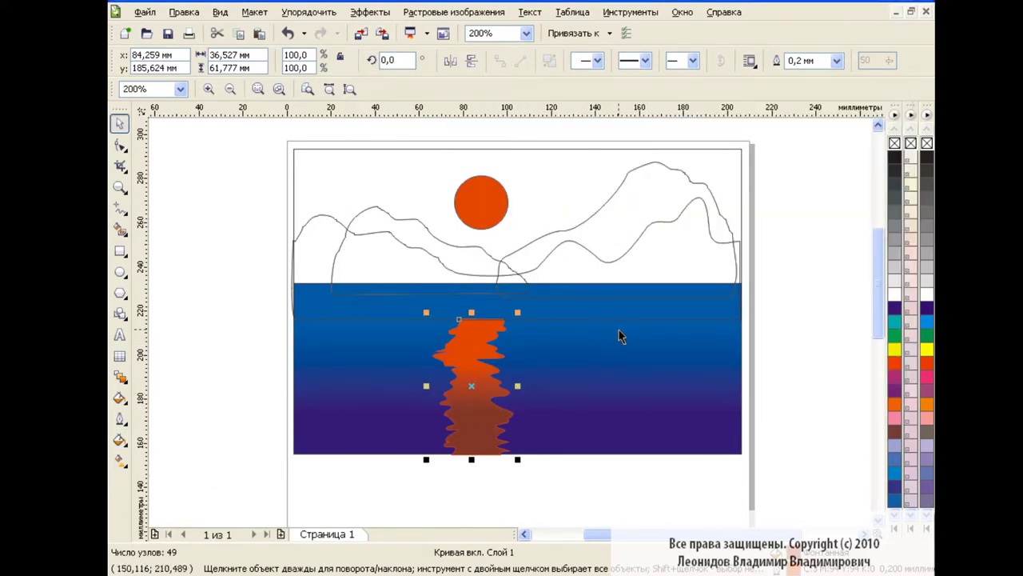
- Give the front mountain range a fountain fill starting from reddish-brown
{"action": "left_click", "coordinate": [669, 259]}
{"action": "left_click", "coordinate": [423, 277]}
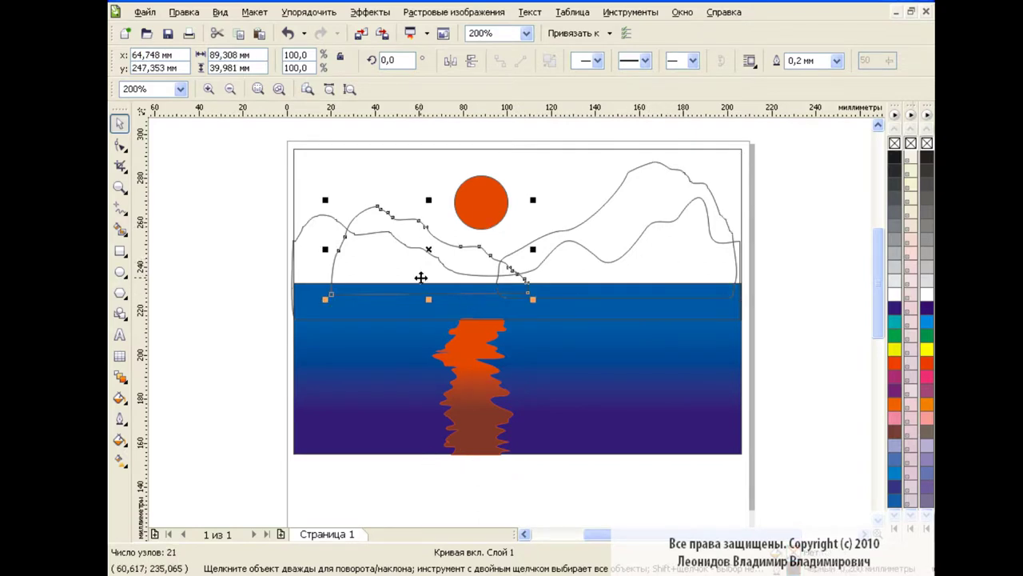
{"action": "left_click", "coordinate": [404, 308]}
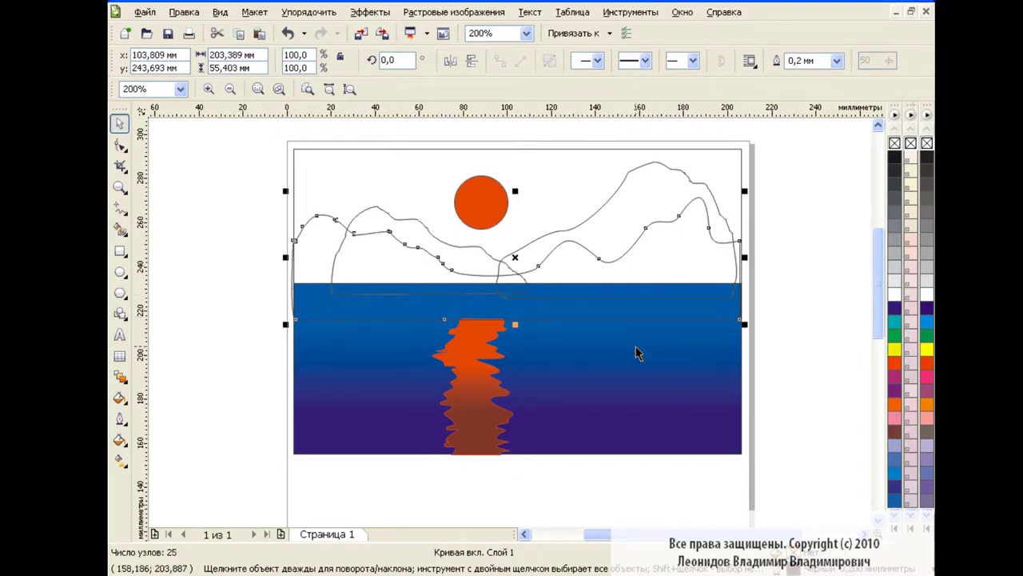
{"action": "left_click", "coordinate": [120, 440]}
{"action": "left_click", "coordinate": [184, 467]}
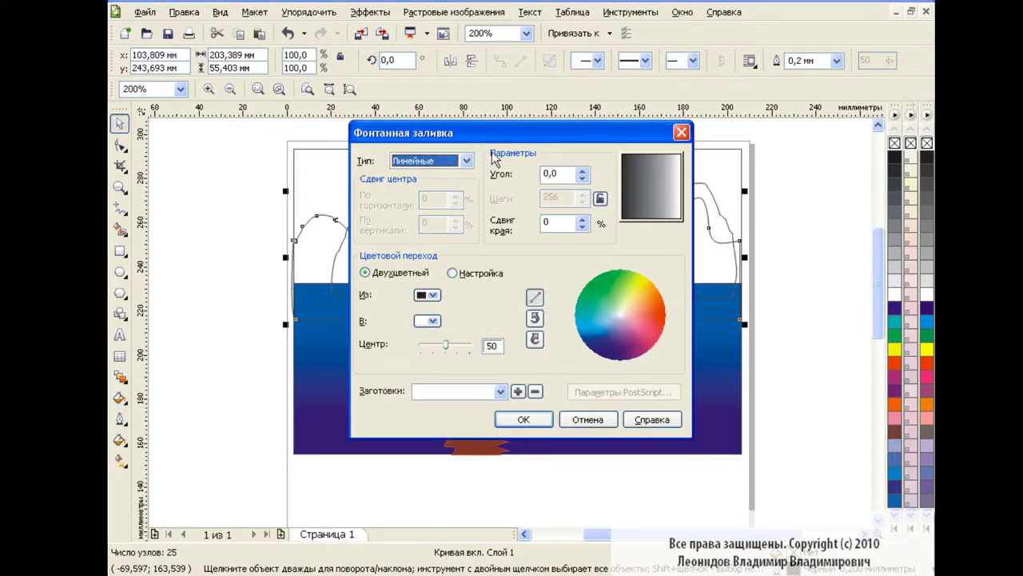
{"action": "left_click_drag", "start_coordinate": [506, 131], "coordinate": [717, 95]}
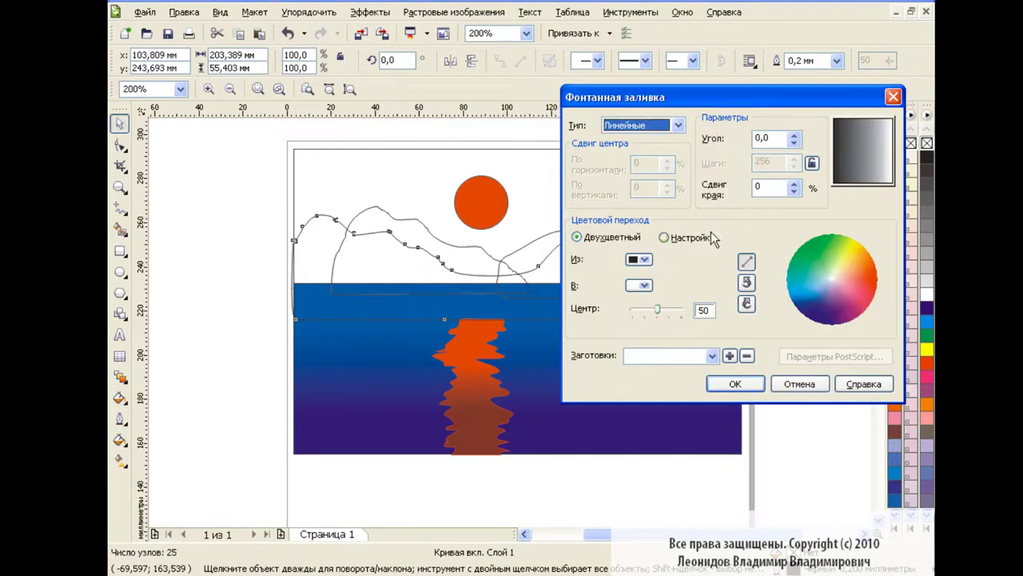
{"action": "left_click", "coordinate": [645, 260]}
{"action": "left_click", "coordinate": [670, 380]}
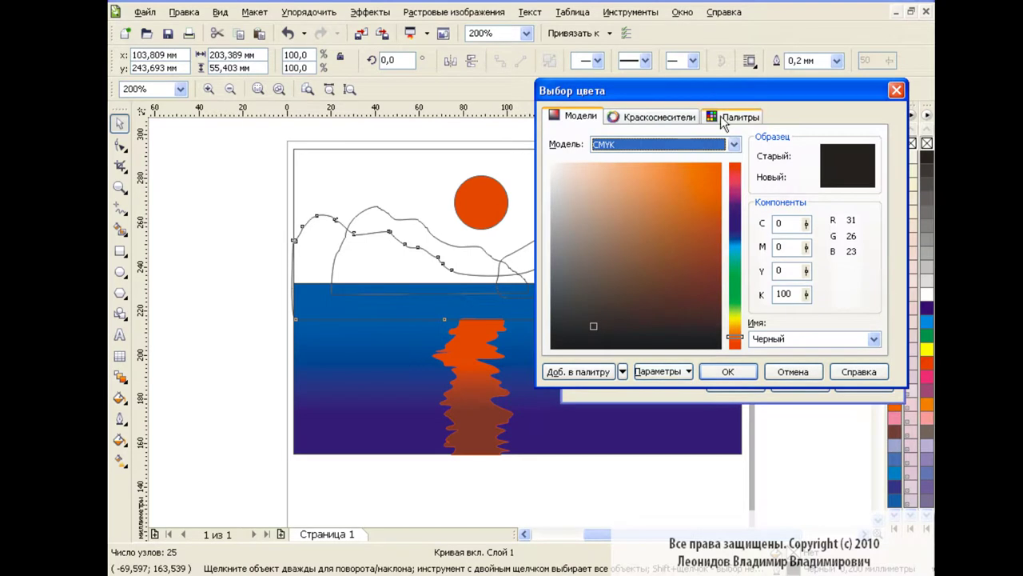
{"action": "mouse_move", "coordinate": [683, 274]}
{"action": "left_mouse_down"}
{"action": "mouse_move", "coordinate": [689, 235]}
{"action": "mouse_move", "coordinate": [711, 239]}
{"action": "left_mouse_up"}
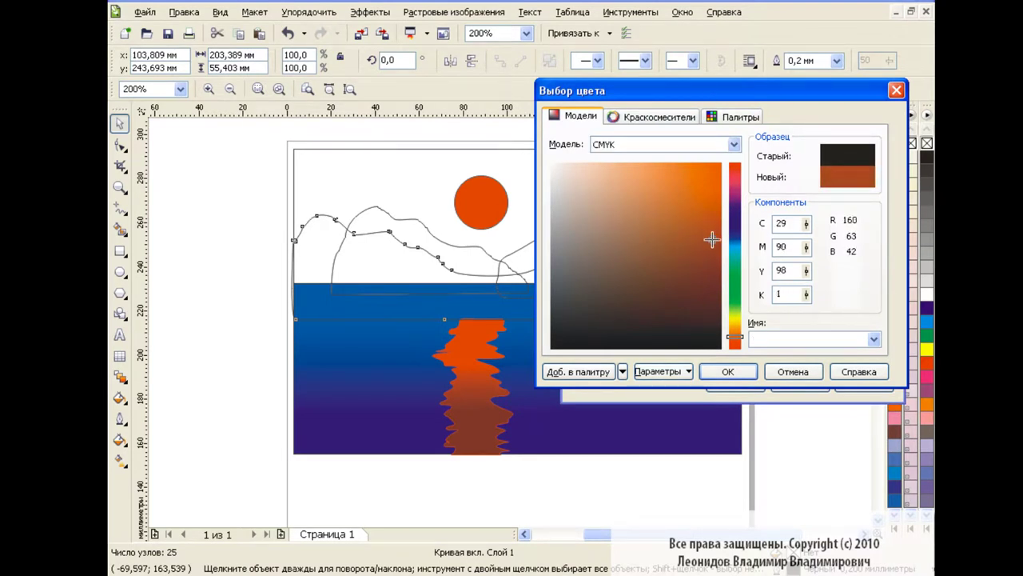
- Set the mountain gradient's end colour to dark brown with a -90° angle, and apply it
{"action": "left_click", "coordinate": [737, 369]}
{"action": "left_click", "coordinate": [647, 281]}
{"action": "left_click", "coordinate": [647, 407]}
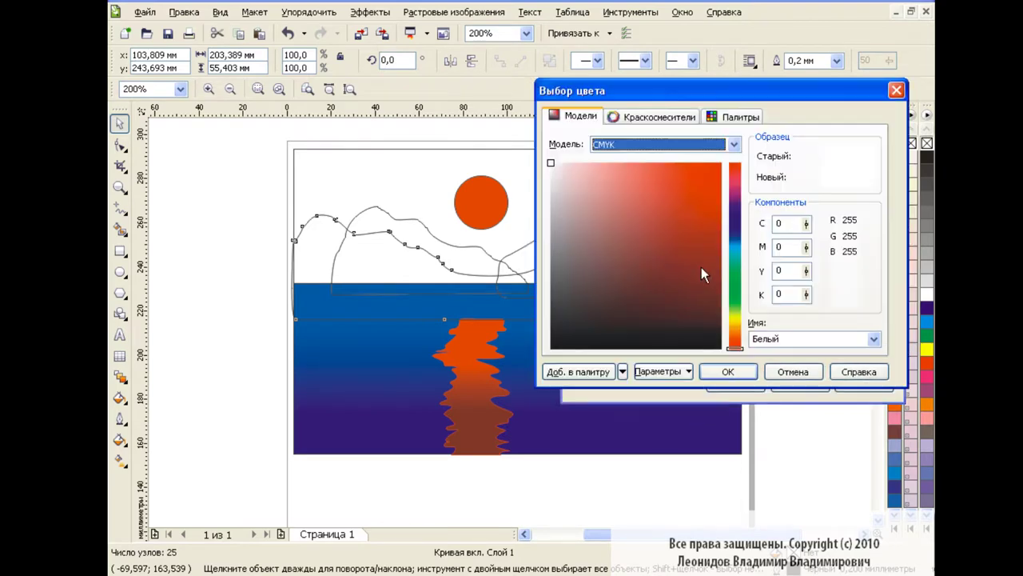
{"action": "left_click_drag", "start_coordinate": [735, 348], "coordinate": [739, 336]}
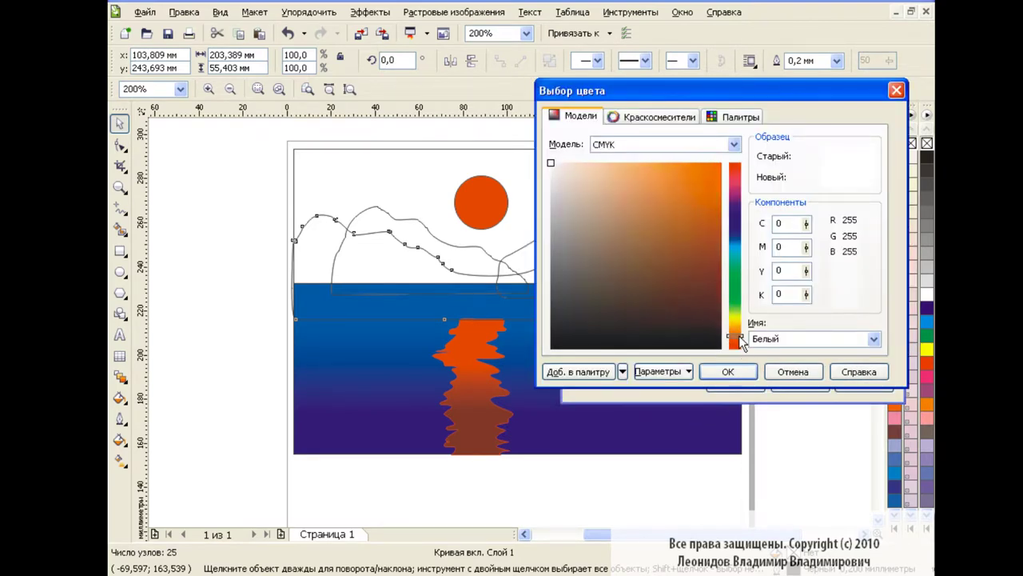
{"action": "left_click_drag", "start_coordinate": [712, 256], "coordinate": [713, 305]}
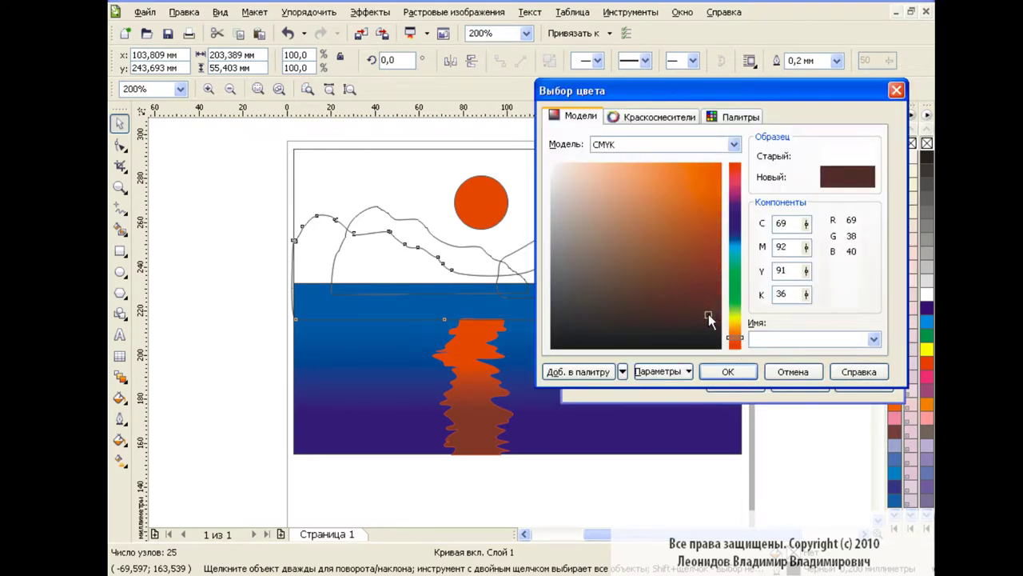
{"action": "left_click", "coordinate": [733, 368]}
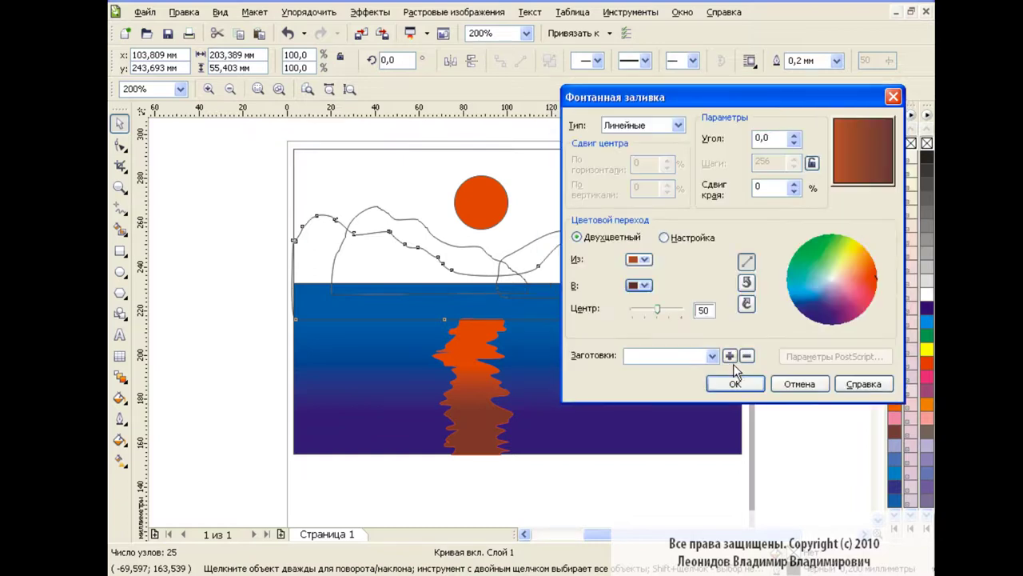
{"action": "double_click", "coordinate": [760, 139]}
{"action": "type", "text": "90"}
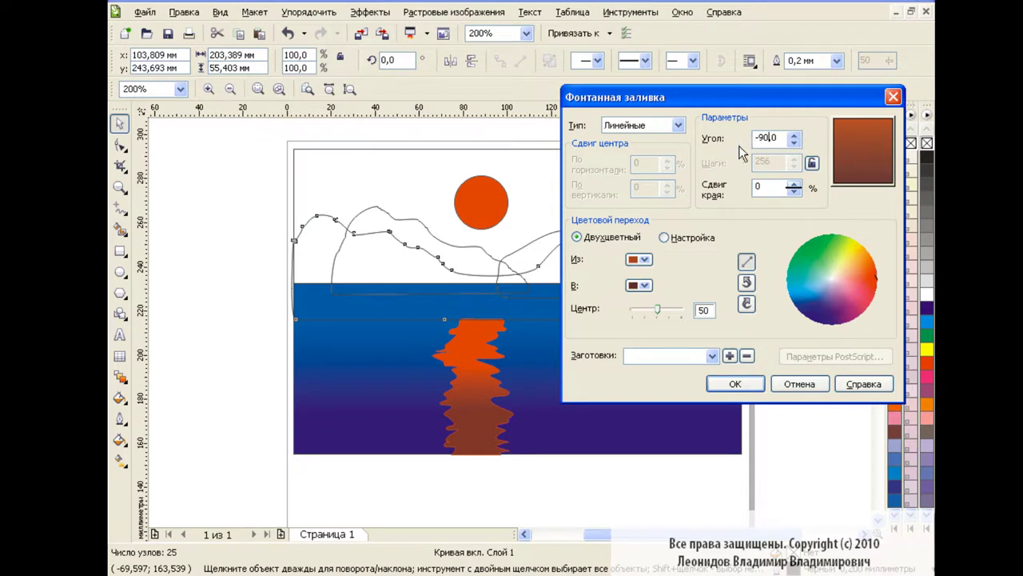
{"action": "left_click", "coordinate": [799, 190]}
{"action": "type", "text": "25"}
{"action": "left_click", "coordinate": [735, 383]}
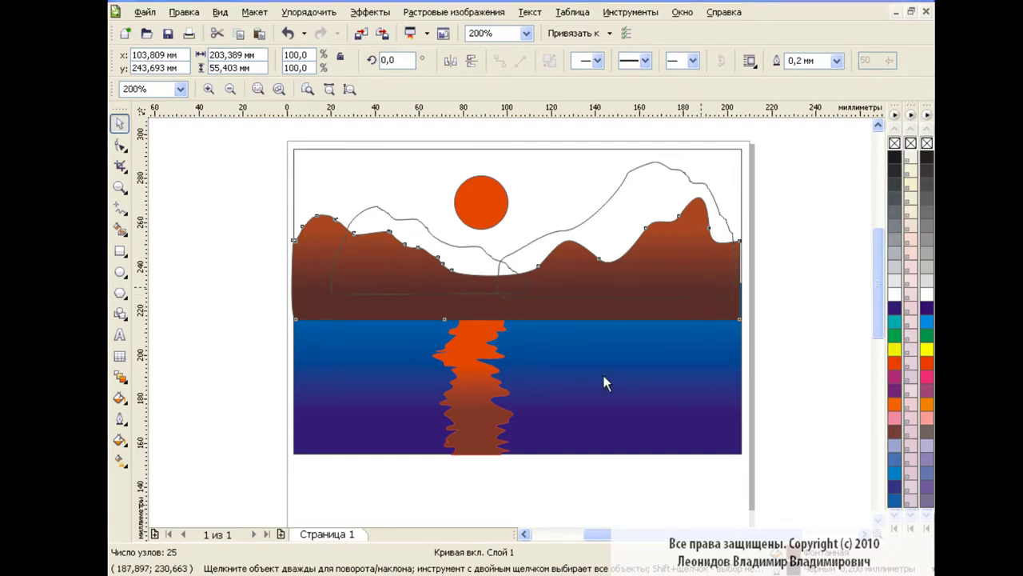
- Smooth the back mountain's ridge and start its fountain fill with a peach colour
{"action": "left_click", "coordinate": [631, 188]}
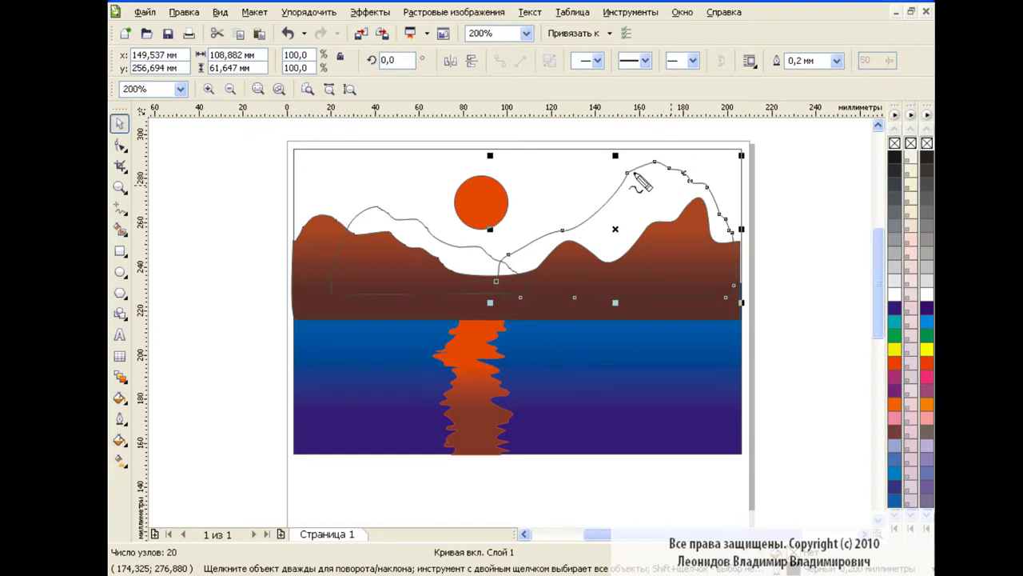
{"action": "left_click_drag", "start_coordinate": [628, 173], "coordinate": [691, 178]}
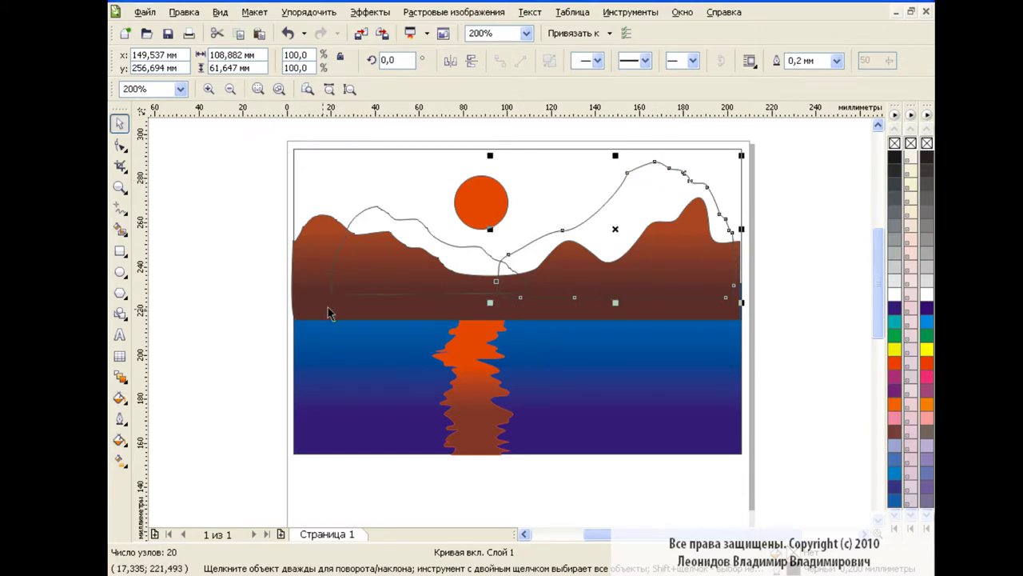
{"action": "left_click", "coordinate": [120, 440]}
{"action": "left_click", "coordinate": [208, 464]}
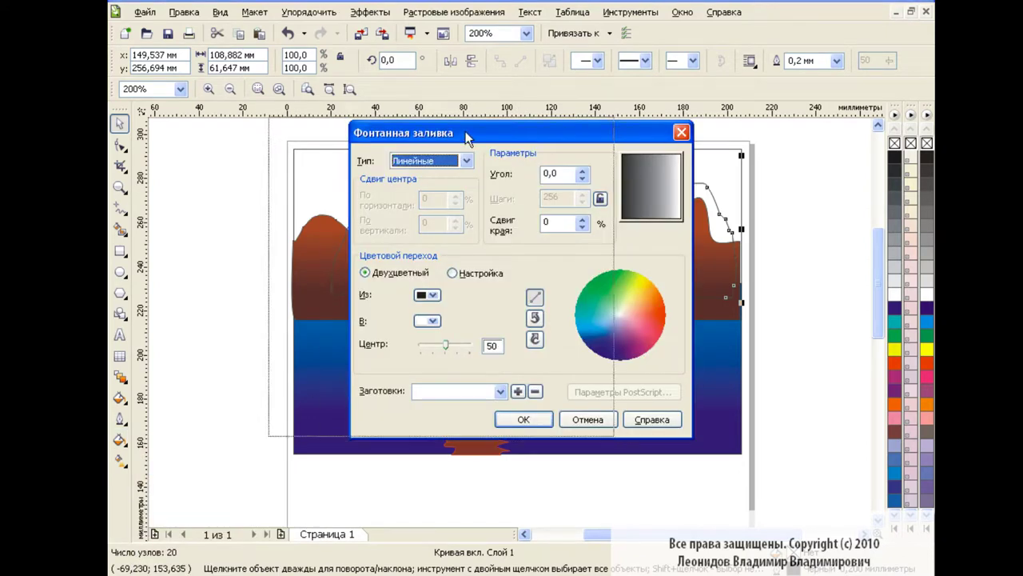
{"action": "mouse_move", "coordinate": [549, 134]}
{"action": "left_mouse_down"}
{"action": "mouse_move", "coordinate": [377, 109]}
{"action": "mouse_move", "coordinate": [333, 118]}
{"action": "left_mouse_up"}
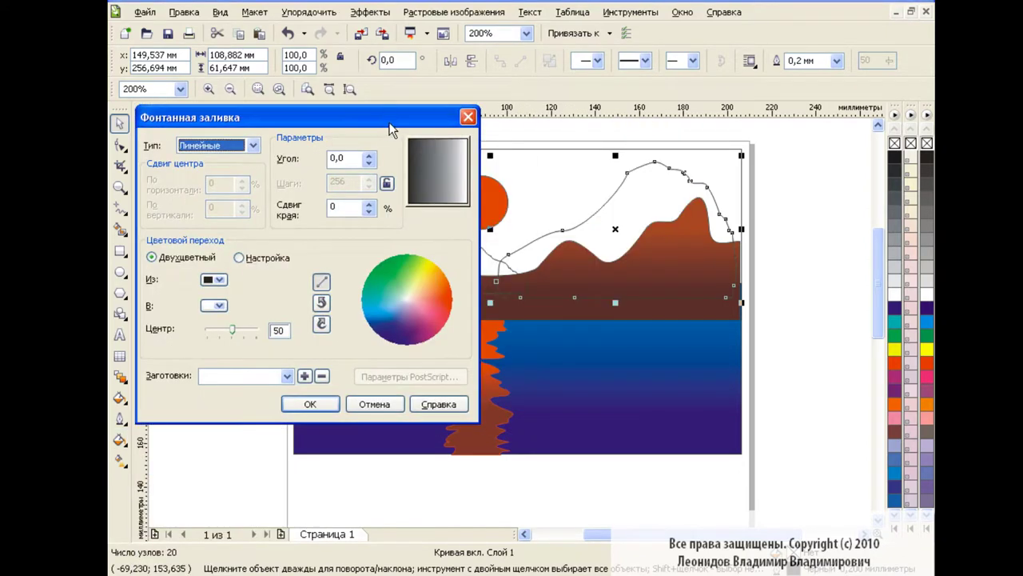
{"action": "left_click", "coordinate": [217, 280]}
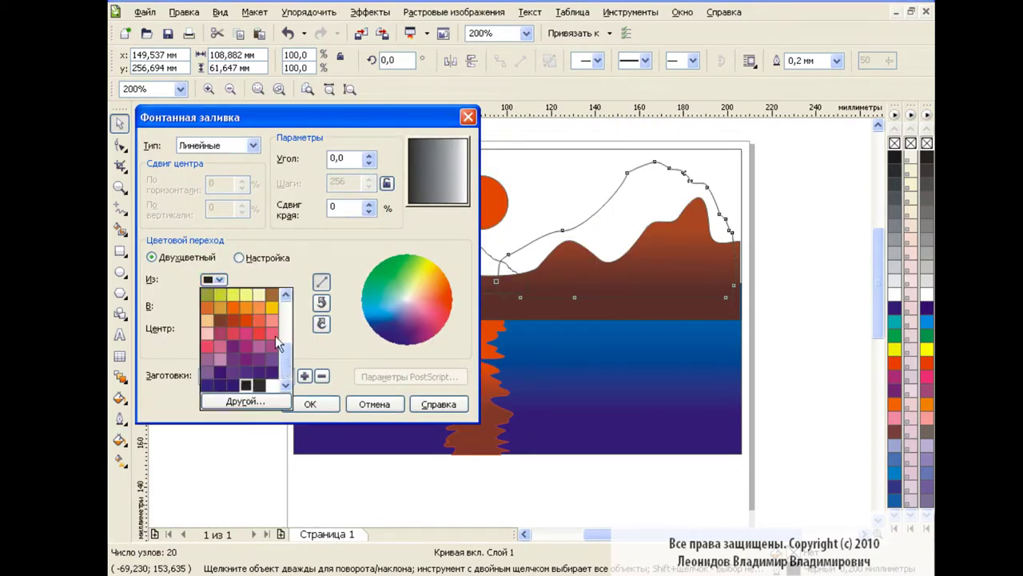
{"action": "left_click", "coordinate": [280, 402]}
{"action": "left_click", "coordinate": [581, 176]}
{"action": "left_click_drag", "start_coordinate": [580, 175], "coordinate": [574, 165]}
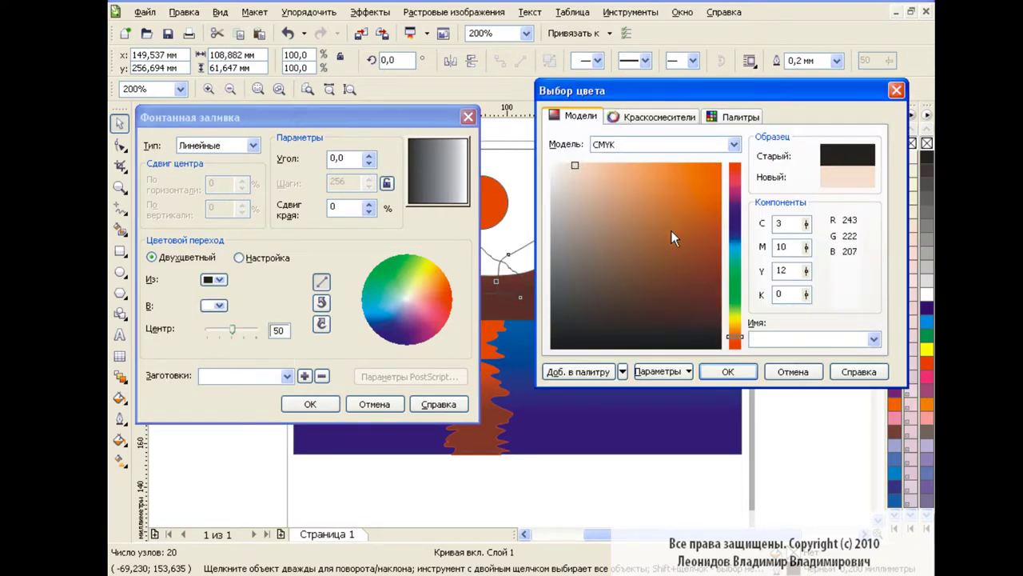
{"action": "left_click", "coordinate": [729, 371]}
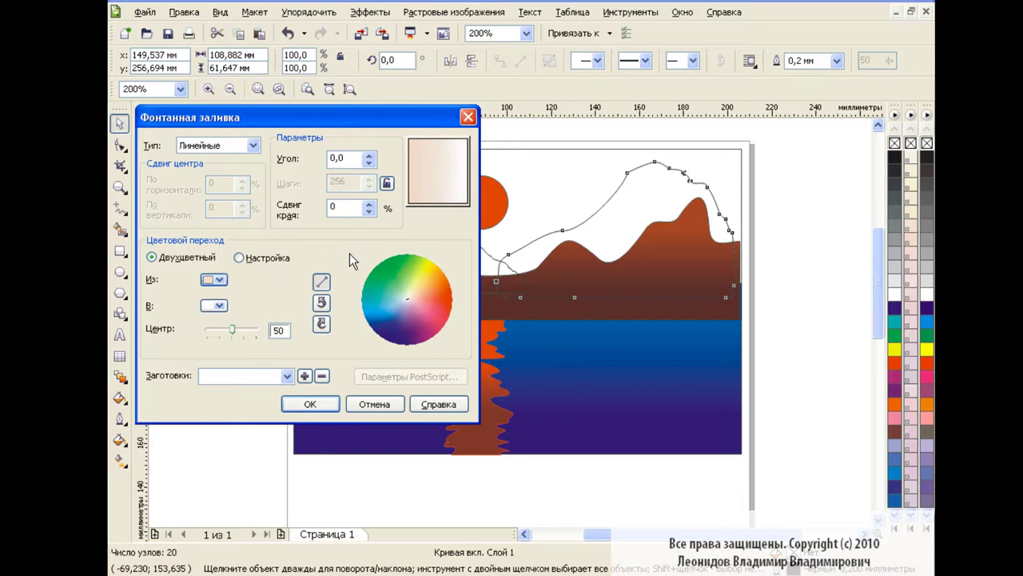
- Set the back mountain gradient's end colour to orange at -90°, and apply it
{"action": "left_click", "coordinate": [217, 306]}
{"action": "left_click", "coordinate": [255, 428]}
{"action": "left_click_drag", "start_coordinate": [676, 90], "coordinate": [718, 94]}
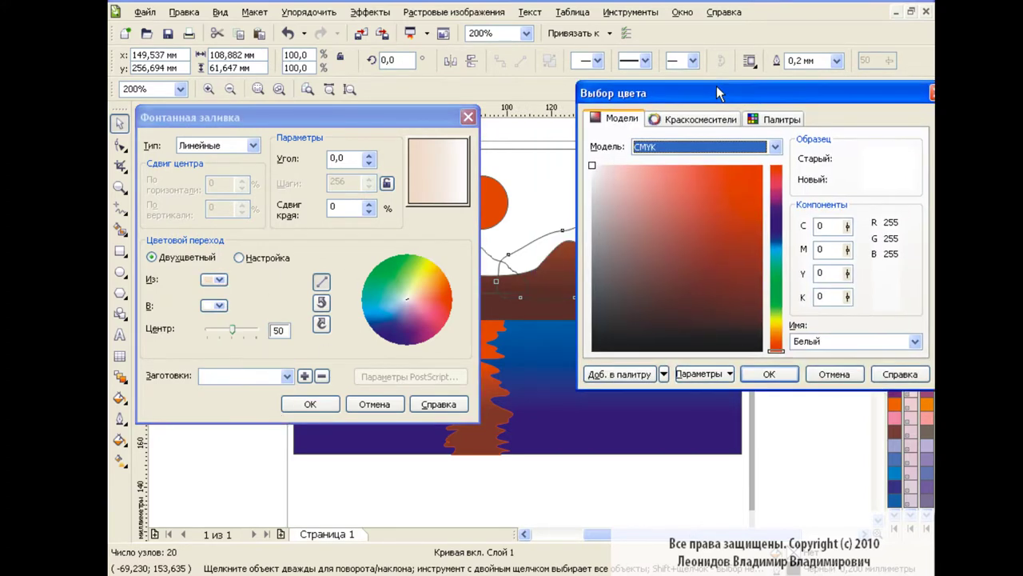
{"action": "mouse_move", "coordinate": [779, 350]}
{"action": "left_mouse_down"}
{"action": "mouse_move", "coordinate": [780, 332]}
{"action": "mouse_move", "coordinate": [781, 342]}
{"action": "left_mouse_up"}
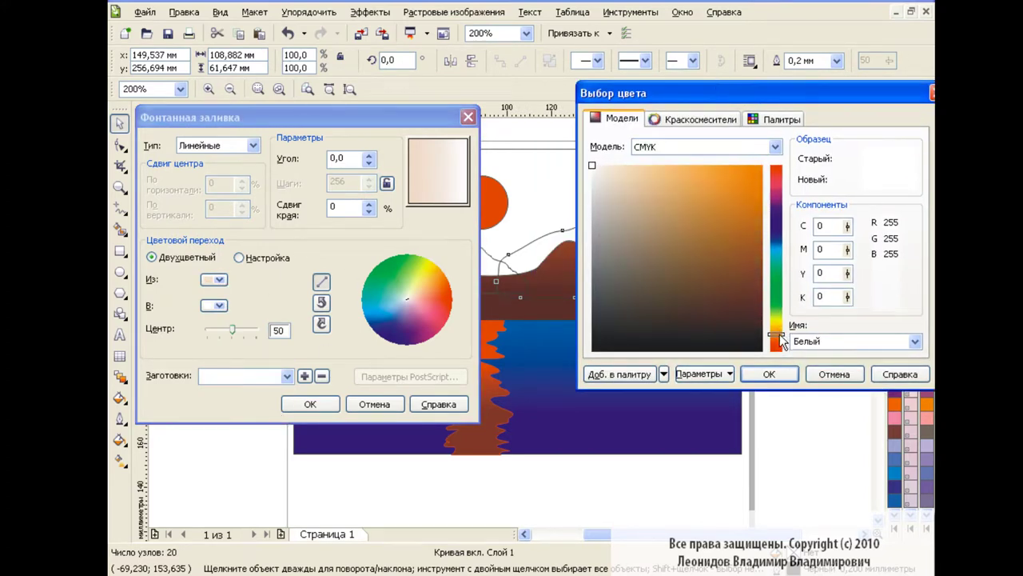
{"action": "mouse_move", "coordinate": [742, 190]}
{"action": "left_mouse_down"}
{"action": "mouse_move", "coordinate": [746, 231]}
{"action": "mouse_move", "coordinate": [726, 205]}
{"action": "left_mouse_up"}
{"action": "left_click_drag", "start_coordinate": [776, 340], "coordinate": [774, 332]}
{"action": "left_click", "coordinate": [768, 374]}
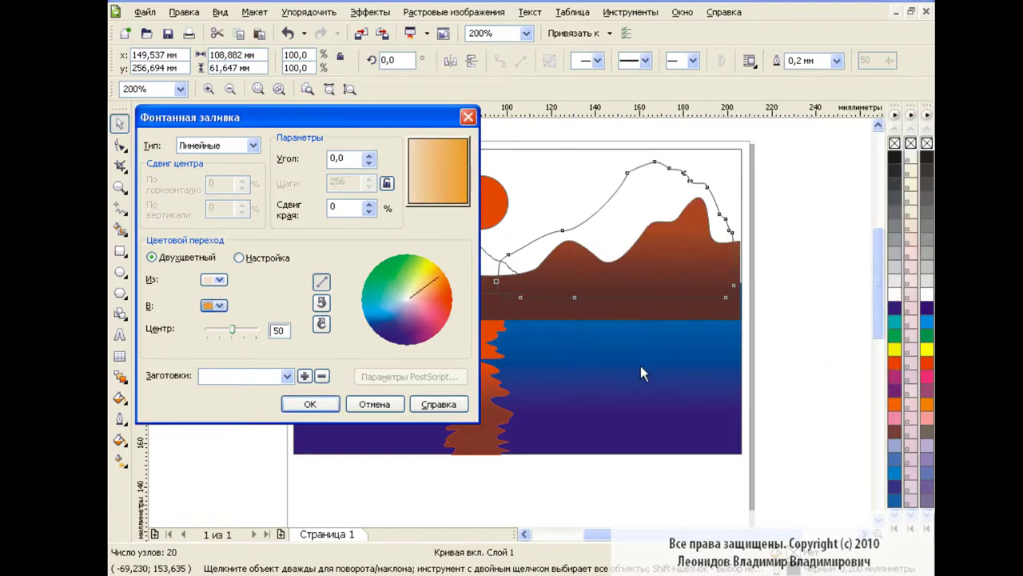
{"action": "left_click", "coordinate": [333, 158]}
{"action": "type", "text": "-9"}
{"action": "key", "text": "Tab"}
{"action": "type", "text": "25"}
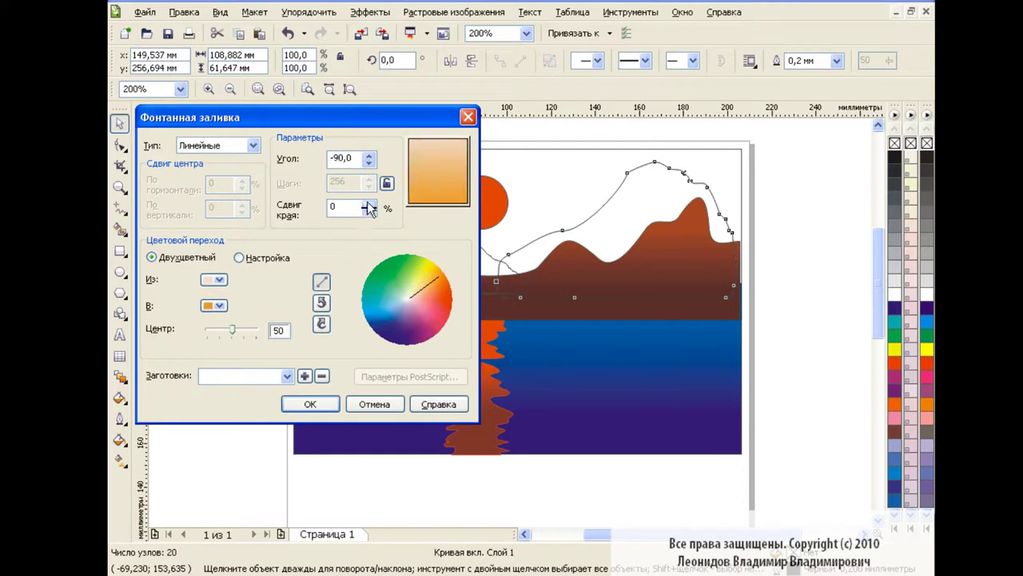
{"action": "left_click", "coordinate": [312, 405]}
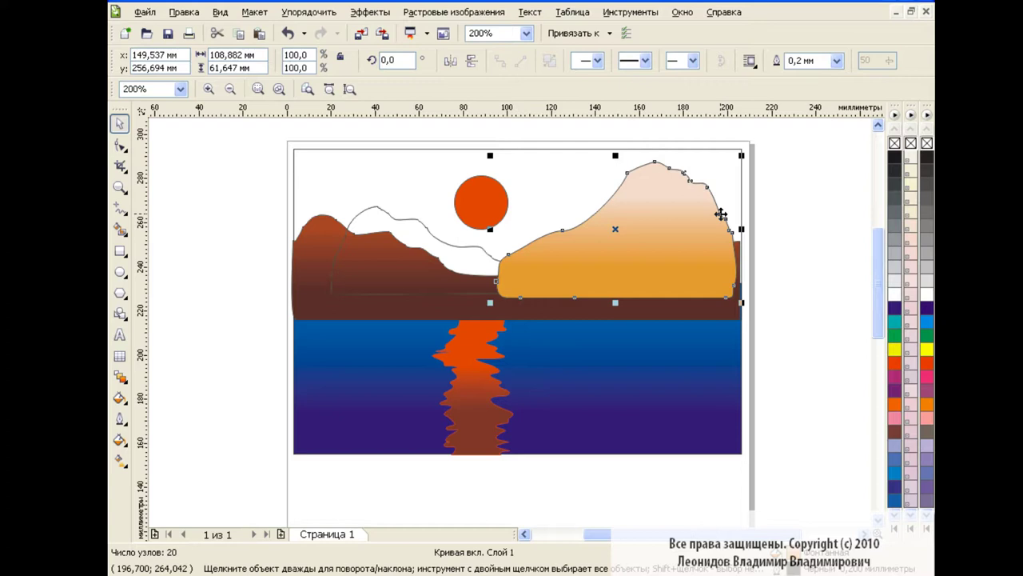
- Change the gradient's start colour to near-white for a snowy peak, with 20% edge pad
{"action": "left_click", "coordinate": [120, 439]}
{"action": "left_click", "coordinate": [192, 467]}
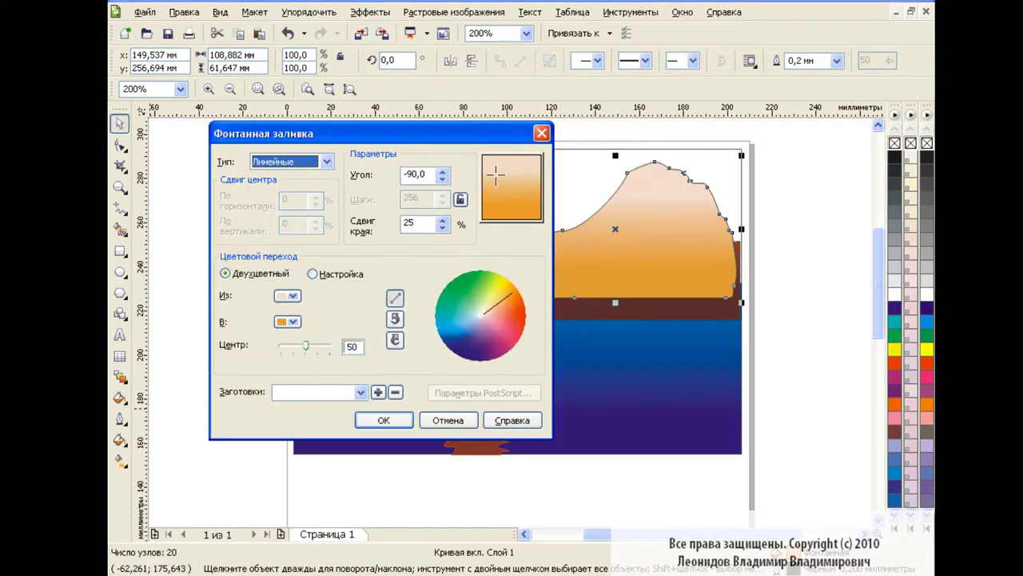
{"action": "left_click", "coordinate": [288, 295]}
{"action": "key", "text": "Escape"}
{"action": "left_click", "coordinate": [288, 295]}
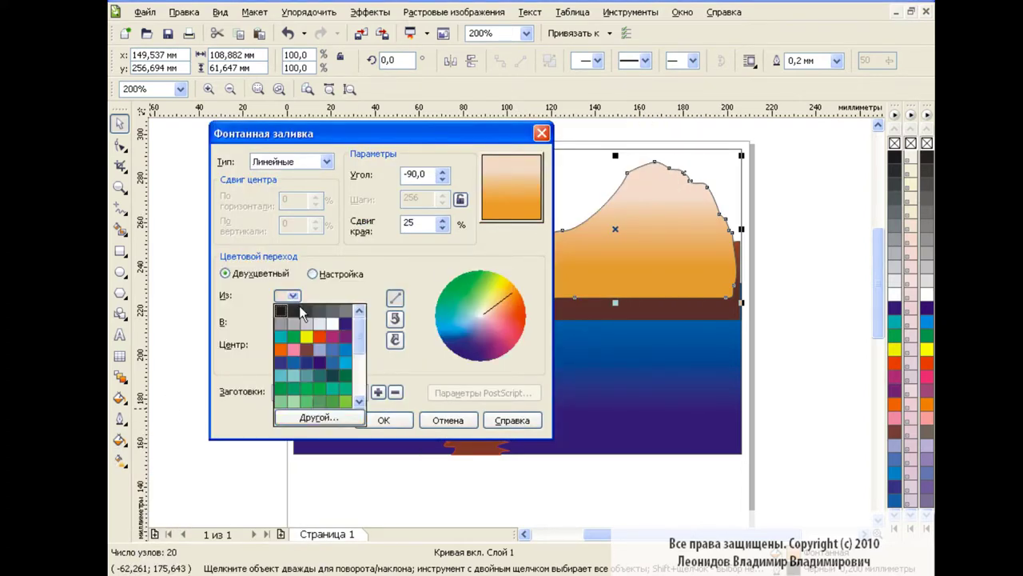
{"action": "left_click", "coordinate": [319, 416]}
{"action": "left_click_drag", "start_coordinate": [730, 86], "coordinate": [312, 80]}
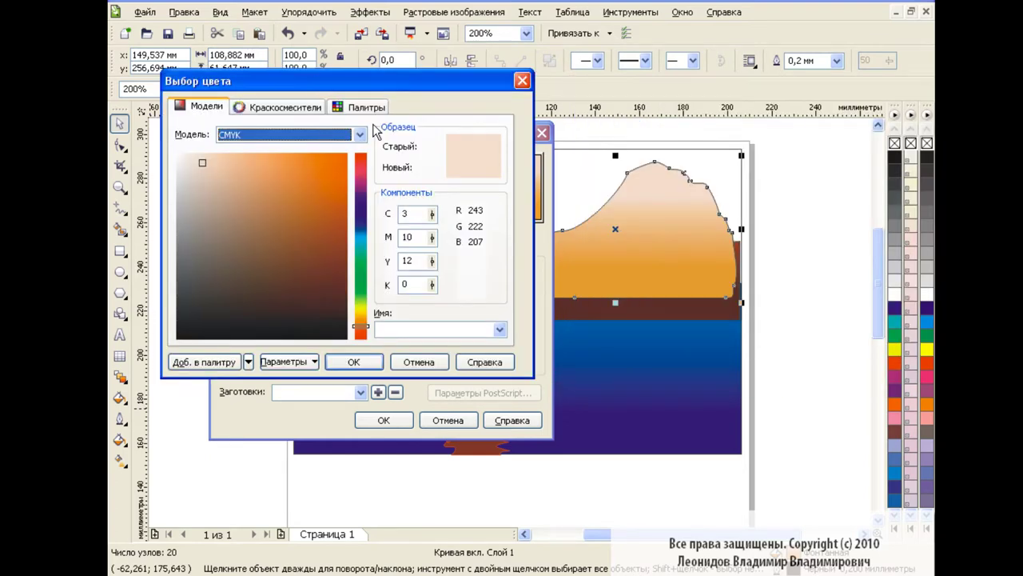
{"action": "left_click_drag", "start_coordinate": [181, 158], "coordinate": [179, 159]}
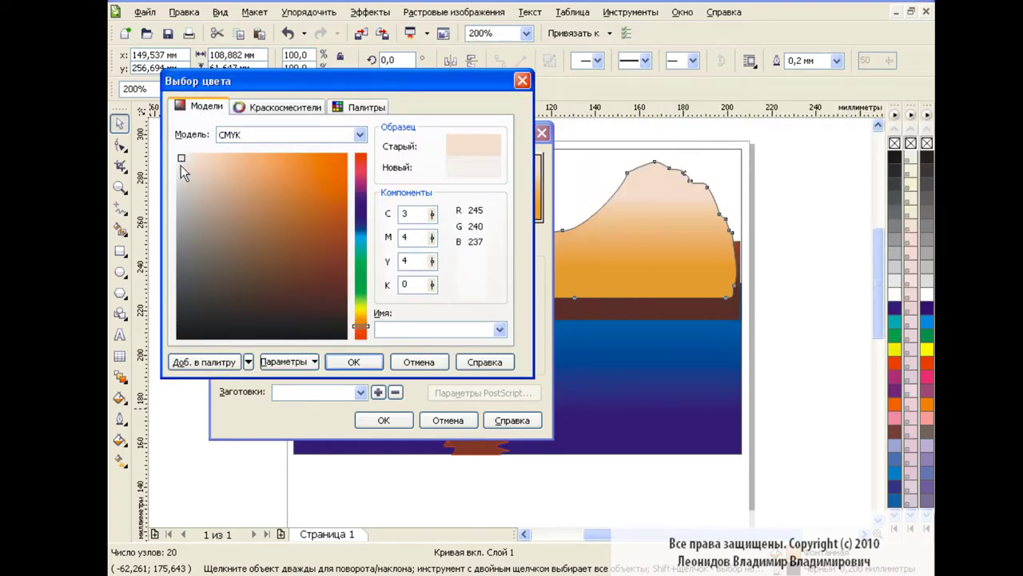
{"action": "left_click", "coordinate": [361, 362]}
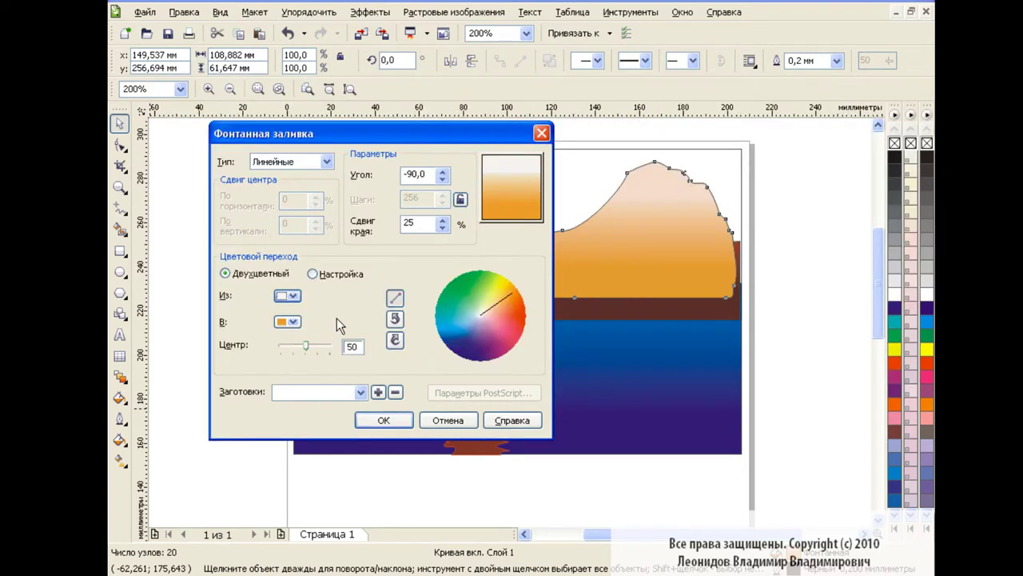
{"action": "left_click", "coordinate": [445, 227]}
{"action": "left_click", "coordinate": [383, 420]}
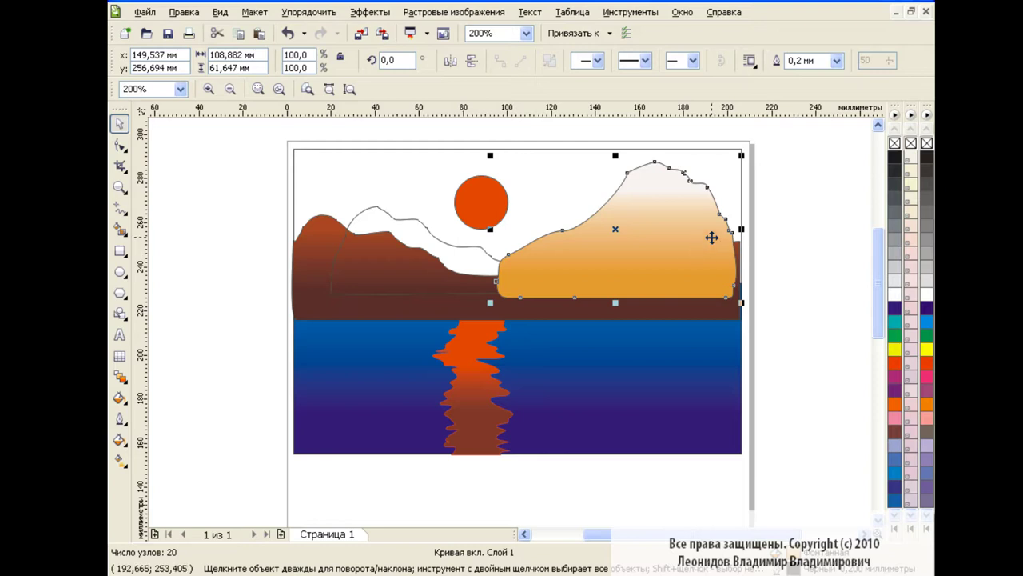
- Send the orange mountain back one level twice so it sits behind the brown hills
{"action": "right_click", "coordinate": [668, 192]}
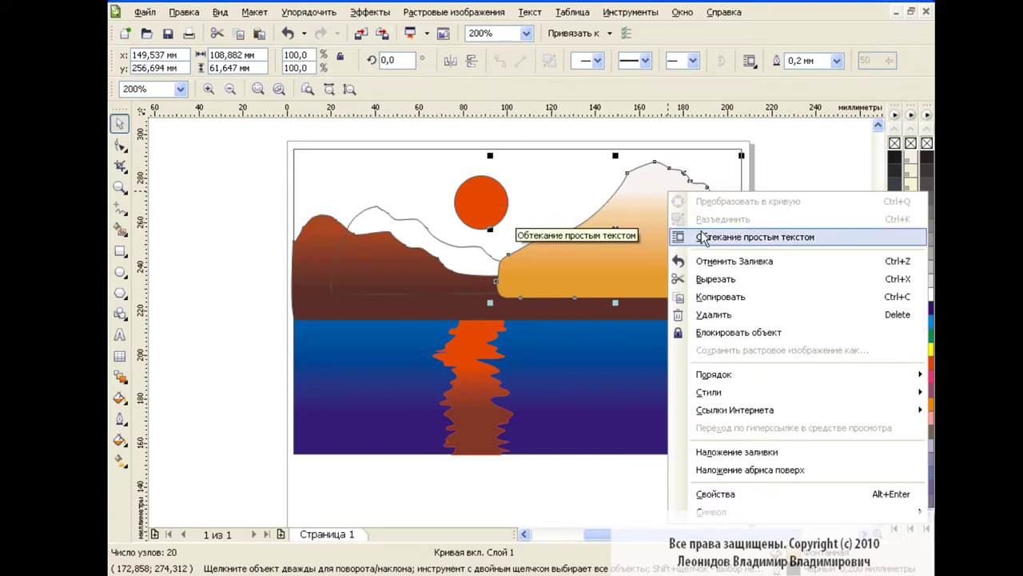
{"action": "mouse_move", "coordinate": [714, 374]}
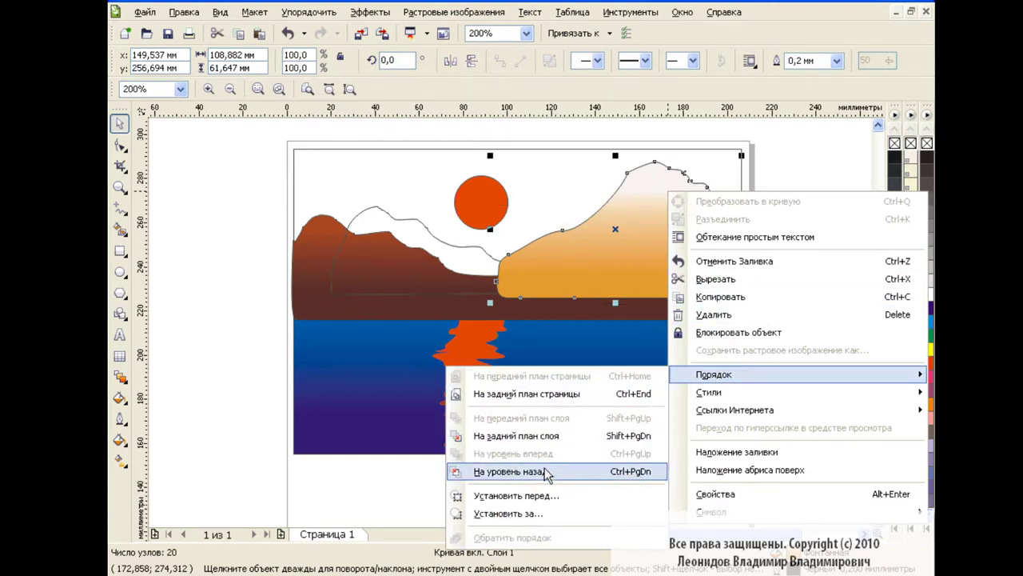
{"action": "left_click", "coordinate": [558, 471]}
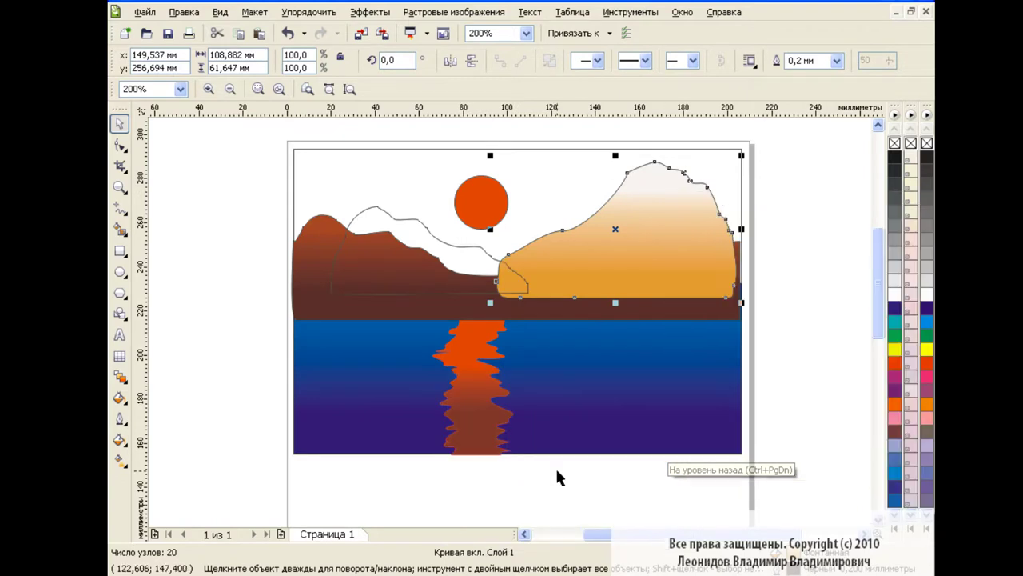
{"action": "right_click", "coordinate": [662, 199]}
{"action": "mouse_move", "coordinate": [708, 380]}
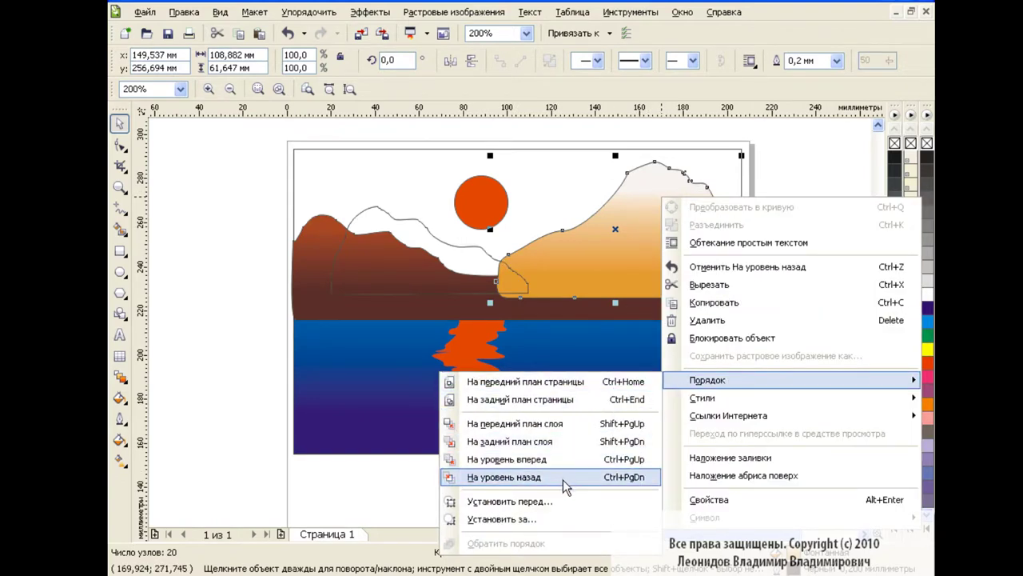
{"action": "left_click", "coordinate": [566, 478]}
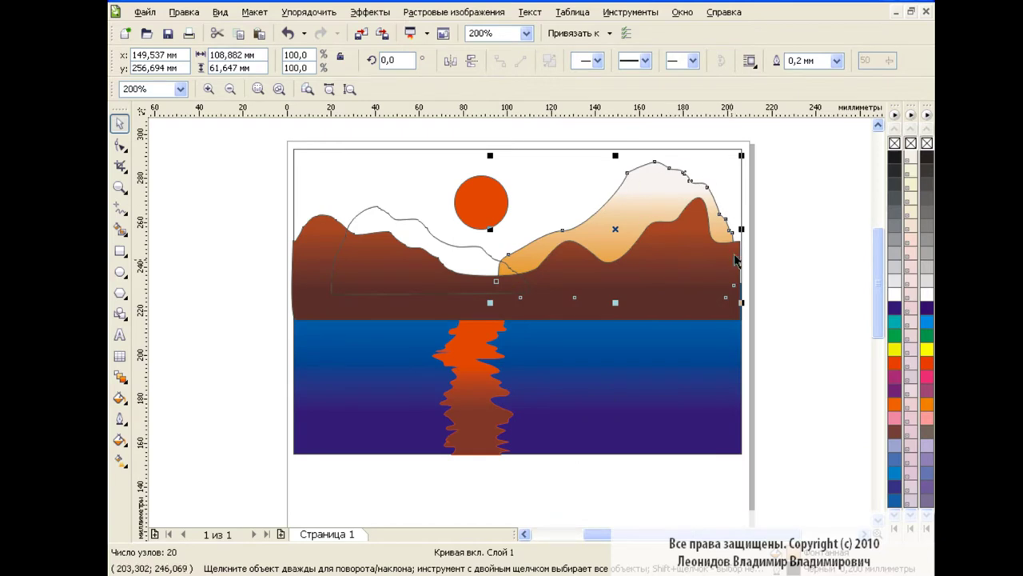
{"action": "left_click", "coordinate": [778, 231]}
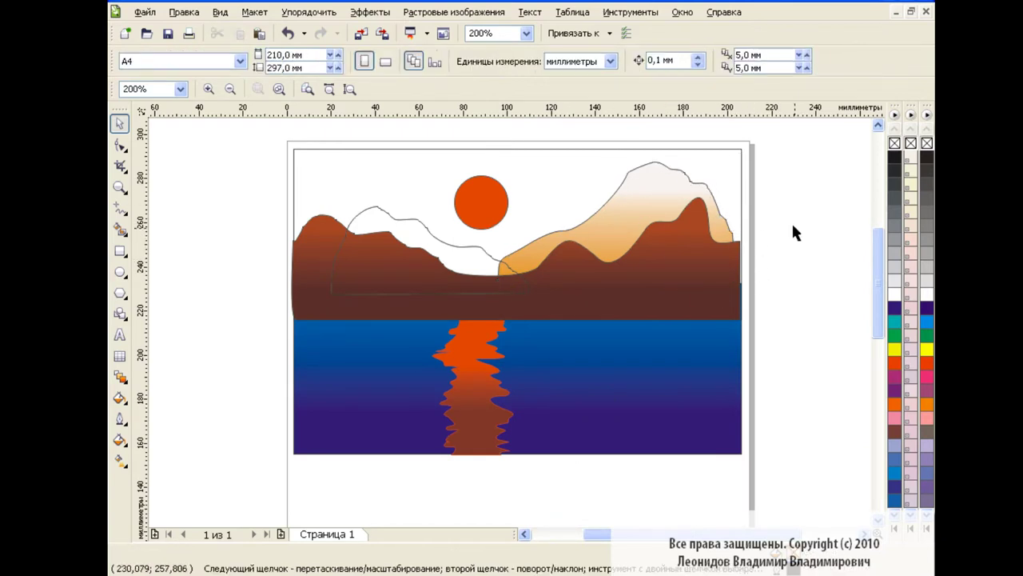
- Refill the tall orange right mountain with a fountain fill from near-white peak to reddish-brown
{"action": "left_click", "coordinate": [622, 196]}
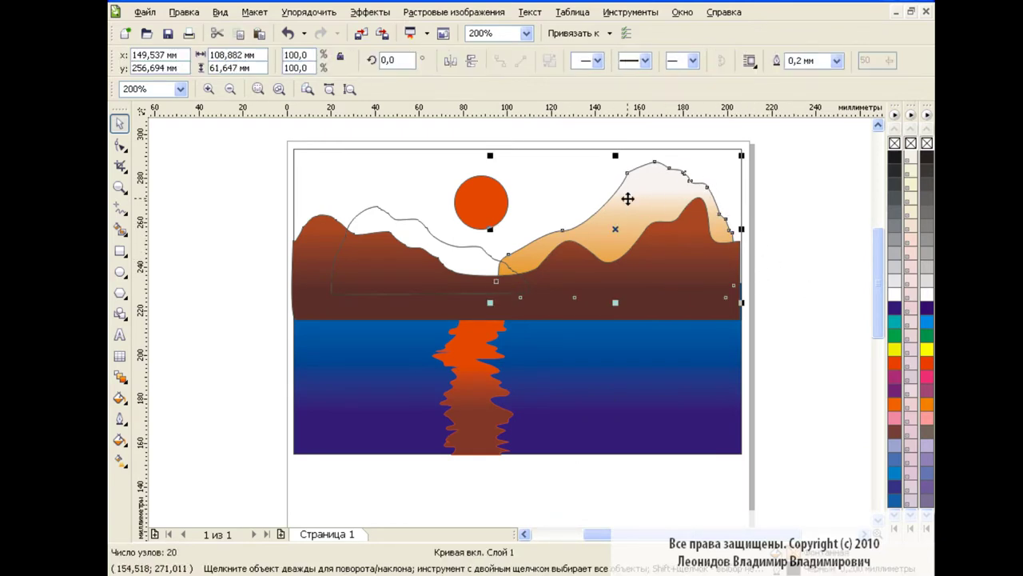
{"action": "left_click", "coordinate": [120, 440]}
{"action": "left_click", "coordinate": [204, 466]}
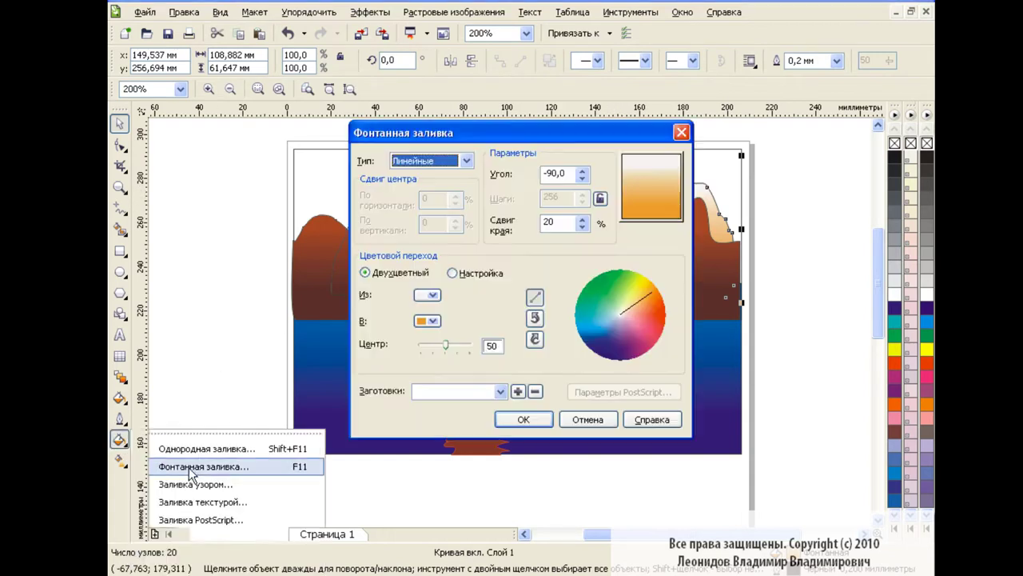
{"action": "left_click", "coordinate": [436, 323]}
{"action": "left_click", "coordinate": [467, 444]}
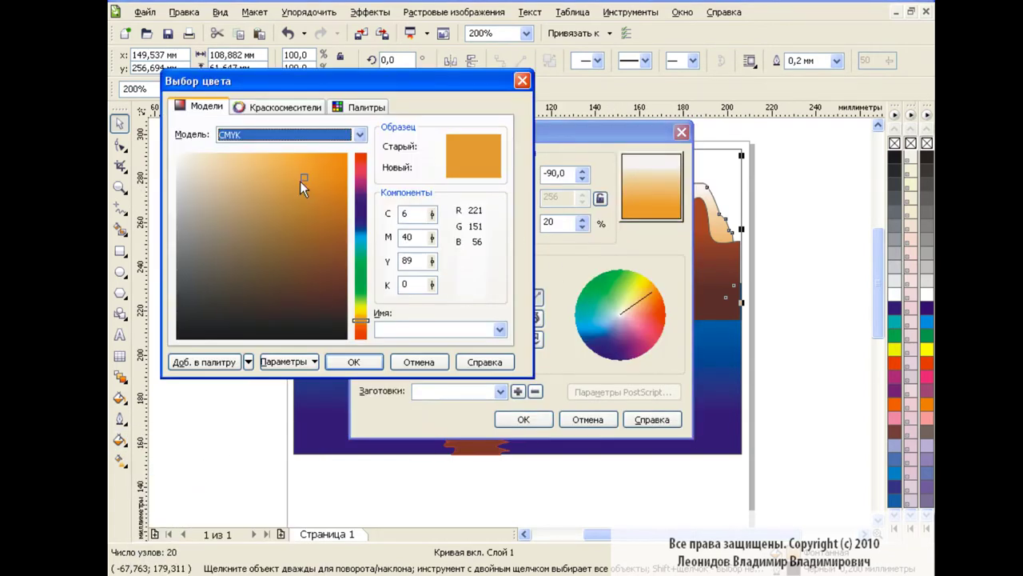
{"action": "mouse_move", "coordinate": [303, 187]}
{"action": "left_mouse_down"}
{"action": "mouse_move", "coordinate": [337, 244]}
{"action": "mouse_move", "coordinate": [330, 220]}
{"action": "left_mouse_up"}
{"action": "left_click", "coordinate": [367, 326]}
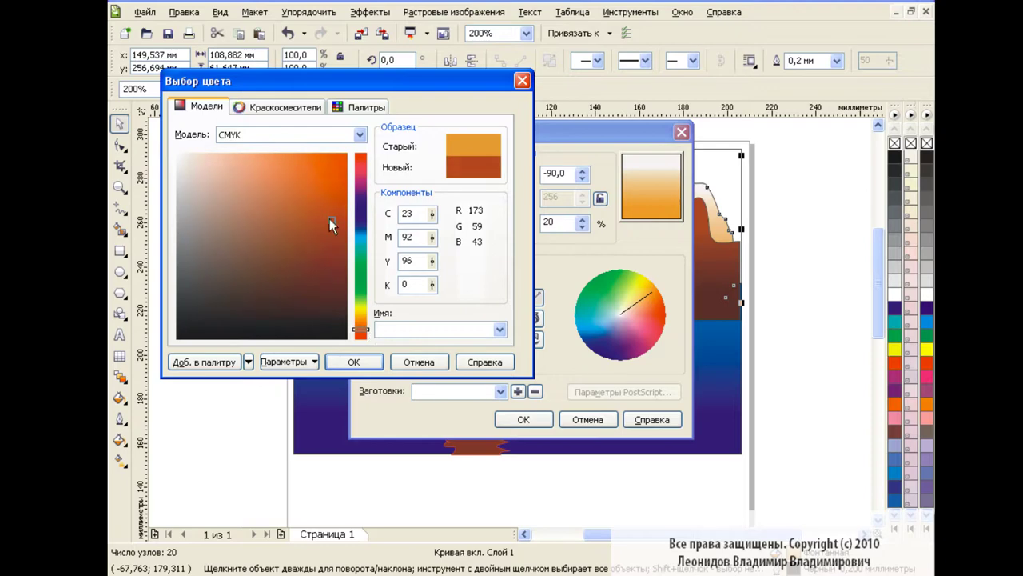
{"action": "left_click_drag", "start_coordinate": [330, 212], "coordinate": [320, 227]}
{"action": "left_click", "coordinate": [349, 364]}
{"action": "left_click", "coordinate": [523, 419]}
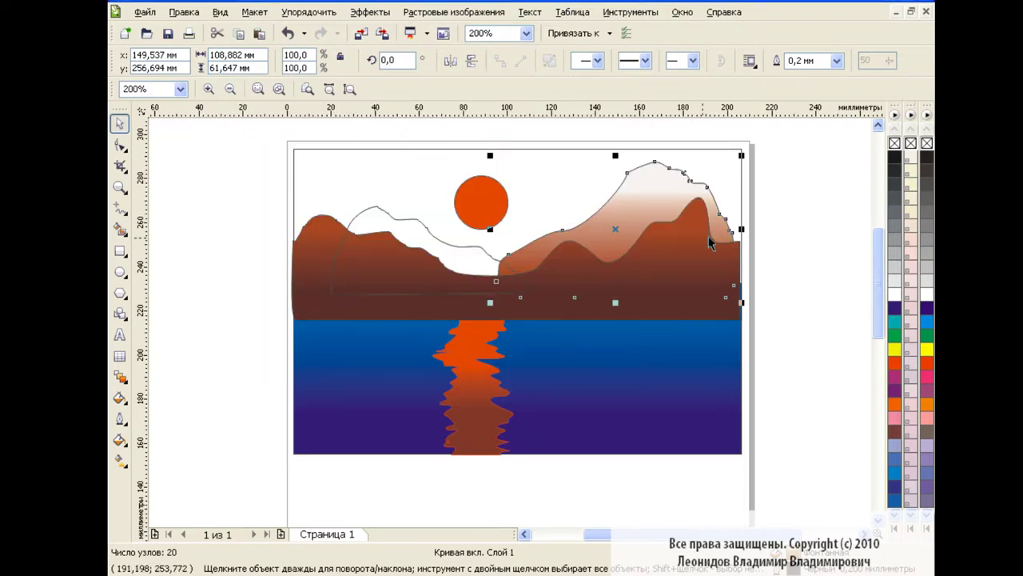
- Reshape the right mountain's slope by dragging two nodes near its peak
{"action": "left_click", "coordinate": [777, 257]}
{"action": "left_click", "coordinate": [120, 145]}
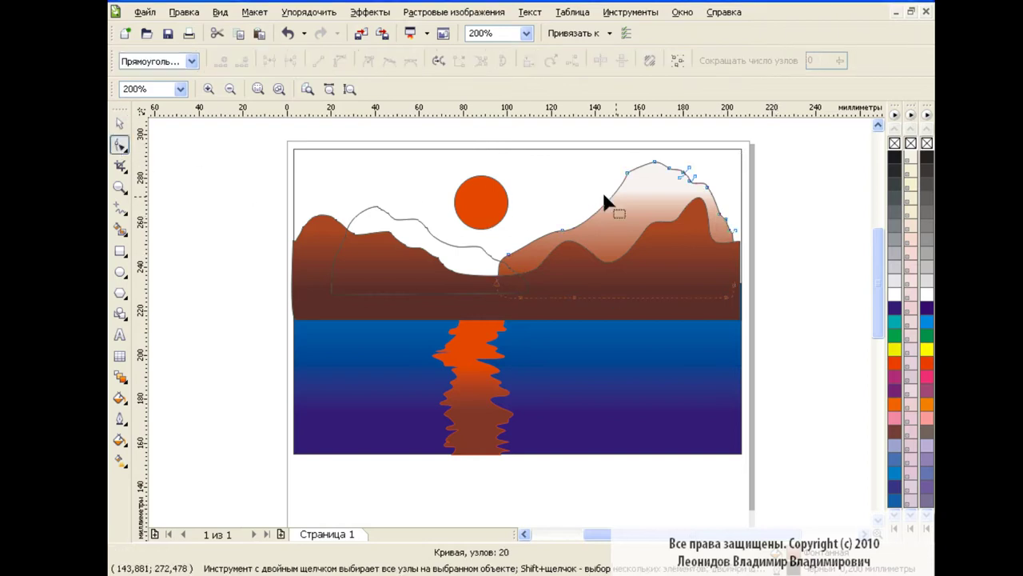
{"action": "mouse_move", "coordinate": [683, 172]}
{"action": "left_mouse_down"}
{"action": "mouse_move", "coordinate": [674, 183]}
{"action": "mouse_move", "coordinate": [686, 200]}
{"action": "mouse_move", "coordinate": [716, 217]}
{"action": "left_mouse_up"}
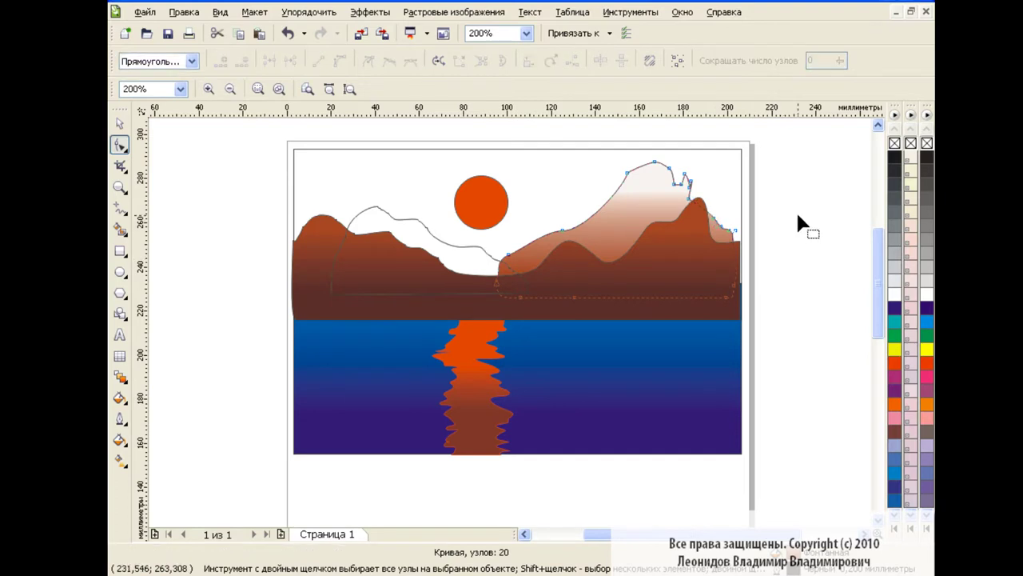
{"action": "mouse_move", "coordinate": [685, 183]}
{"action": "left_mouse_down"}
{"action": "mouse_move", "coordinate": [685, 192]}
{"action": "mouse_move", "coordinate": [677, 170]}
{"action": "left_mouse_up"}
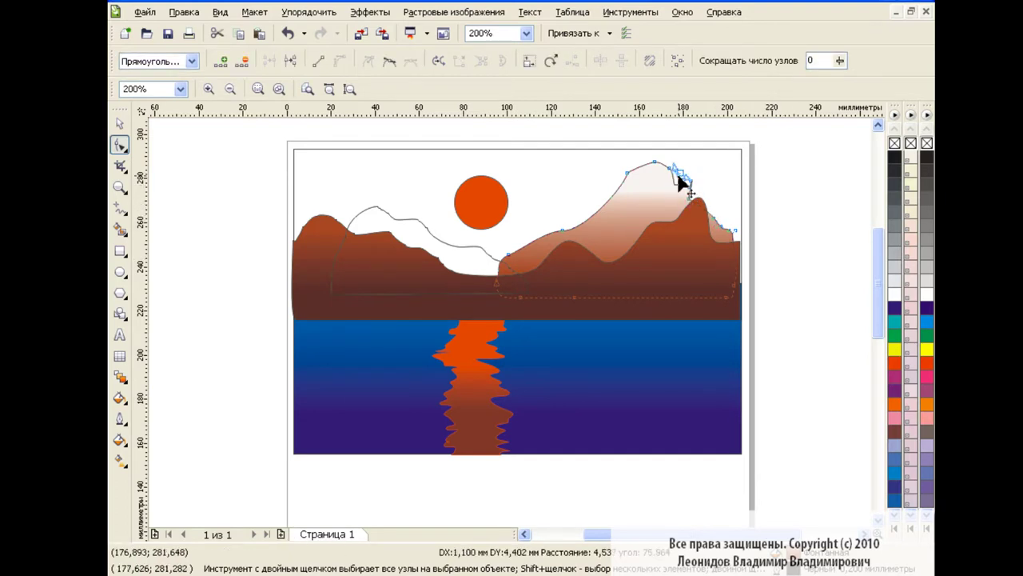
- At 400% zoom, pull the peak nodes down to make the ridge more jagged
{"action": "left_click", "coordinate": [526, 33]}
{"action": "left_click", "coordinate": [522, 163]}
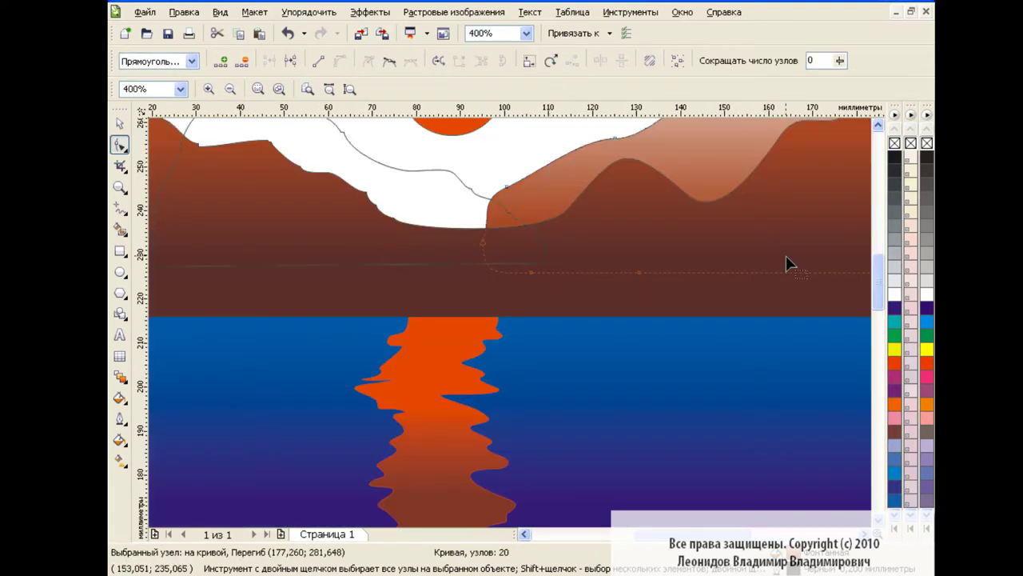
{"action": "left_click_drag", "start_coordinate": [877, 280], "coordinate": [884, 255]}
{"action": "scroll", "coordinate": [512, 320], "scroll_direction": "right", "scroll_amount": 5}
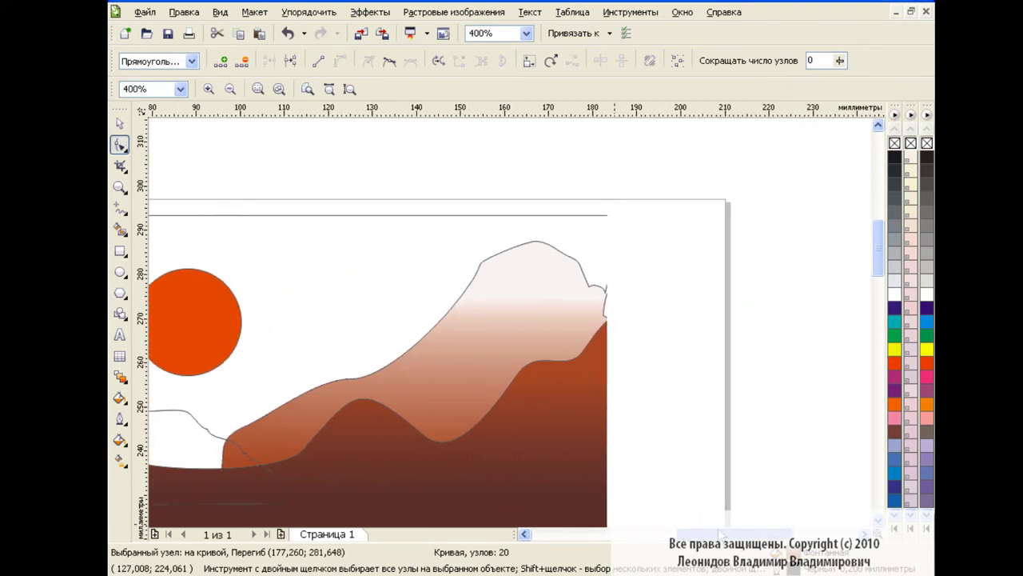
{"action": "left_click_drag", "start_coordinate": [511, 228], "coordinate": [630, 299]}
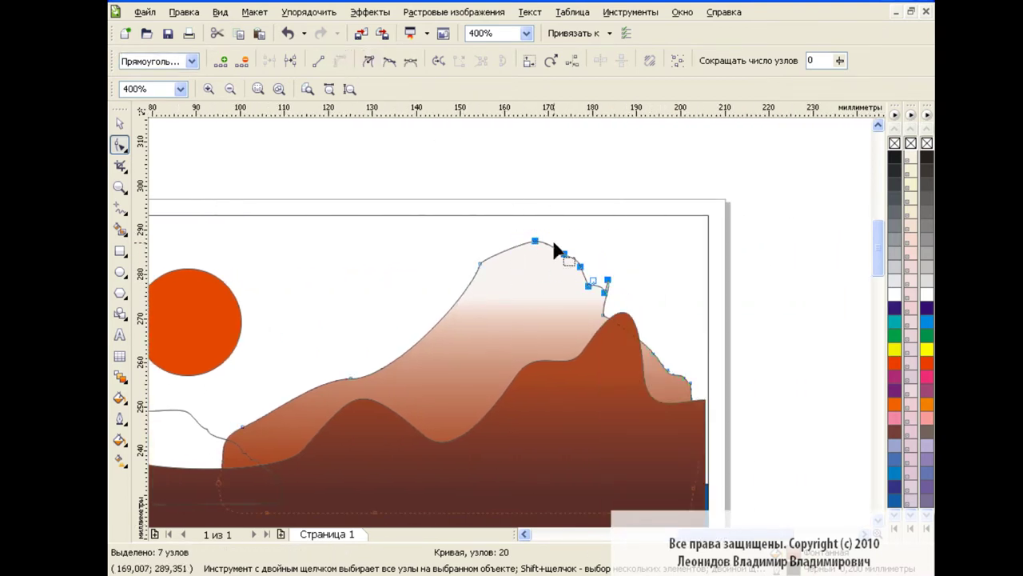
{"action": "left_click", "coordinate": [571, 256]}
{"action": "left_click_drag", "start_coordinate": [480, 263], "coordinate": [489, 284]}
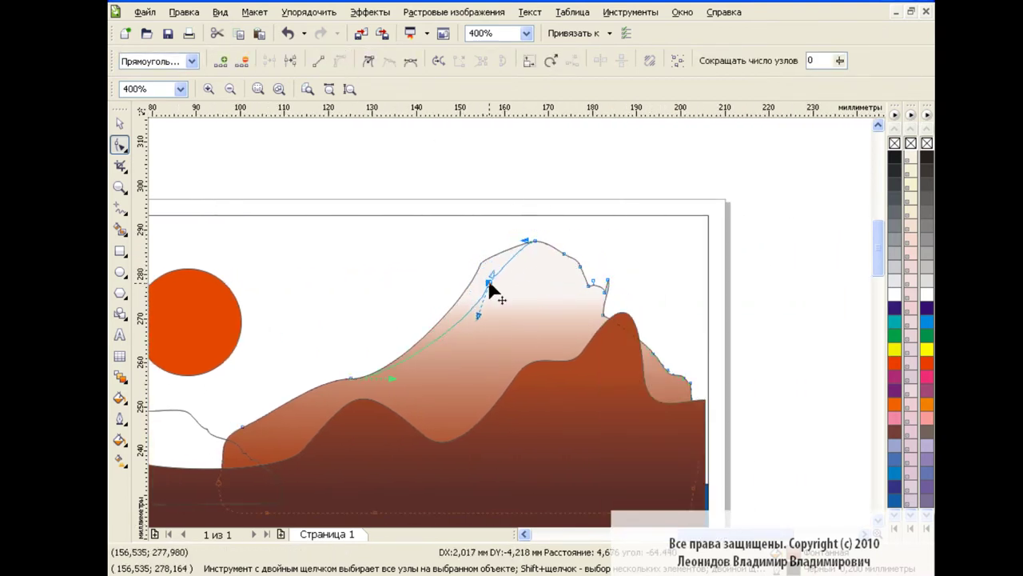
{"action": "left_click", "coordinate": [592, 281]}
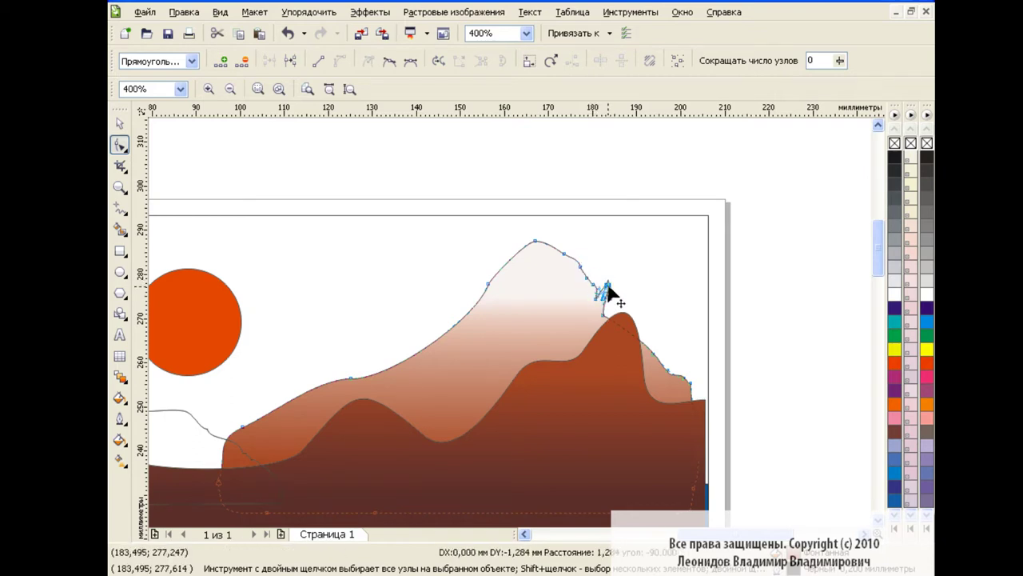
{"action": "left_click_drag", "start_coordinate": [602, 298], "coordinate": [600, 308]}
- Zoom back out to 200% and return to selecting whole objects
{"action": "left_click", "coordinate": [651, 287]}
{"action": "left_click", "coordinate": [526, 33]}
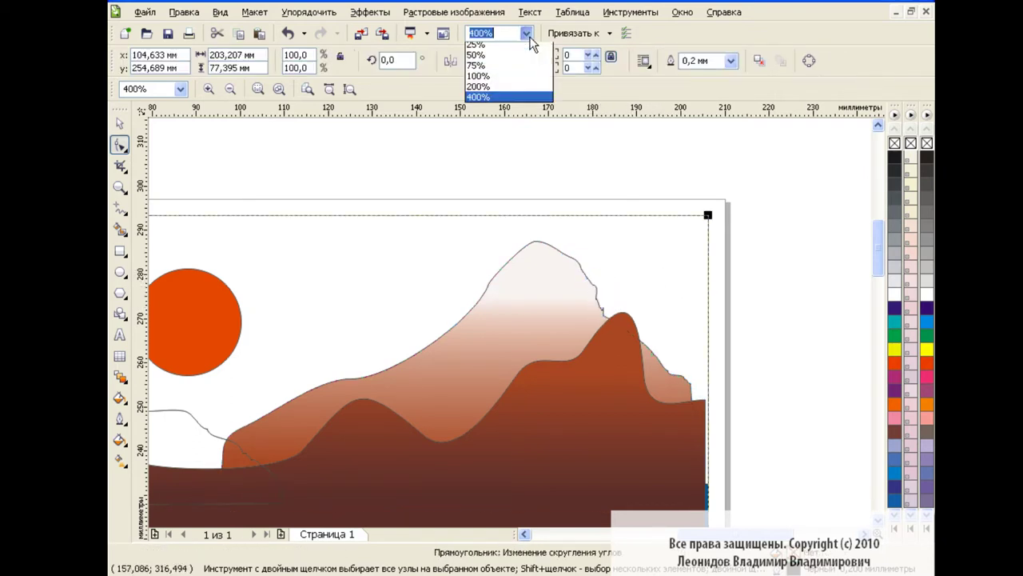
{"action": "left_click", "coordinate": [488, 86]}
{"action": "scroll", "coordinate": [512, 320], "scroll_direction": "left", "scroll_amount": 3}
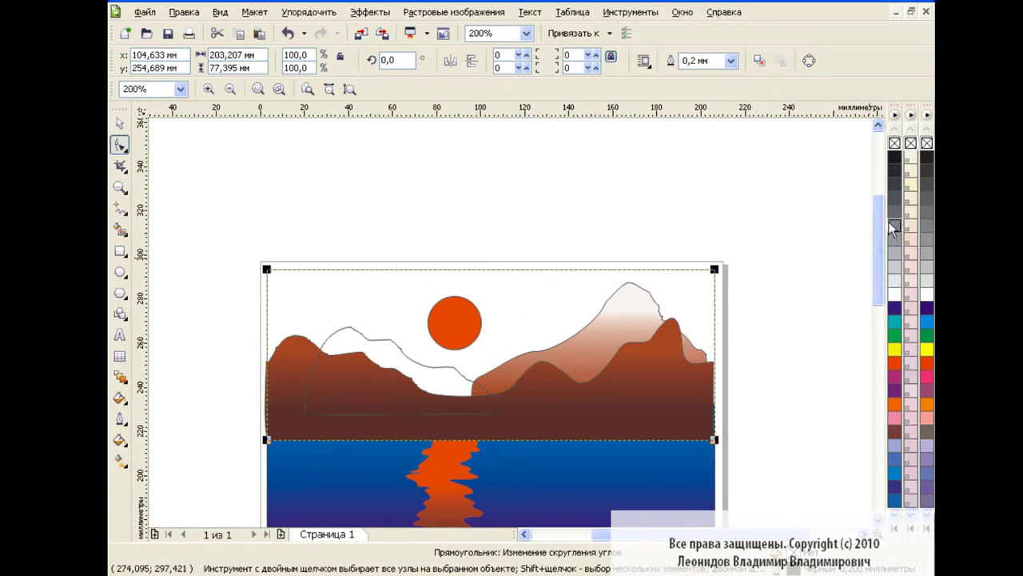
{"action": "scroll", "coordinate": [512, 320], "scroll_direction": "down", "scroll_amount": 3}
{"action": "scroll", "coordinate": [702, 534], "scroll_direction": "left", "scroll_amount": 1}
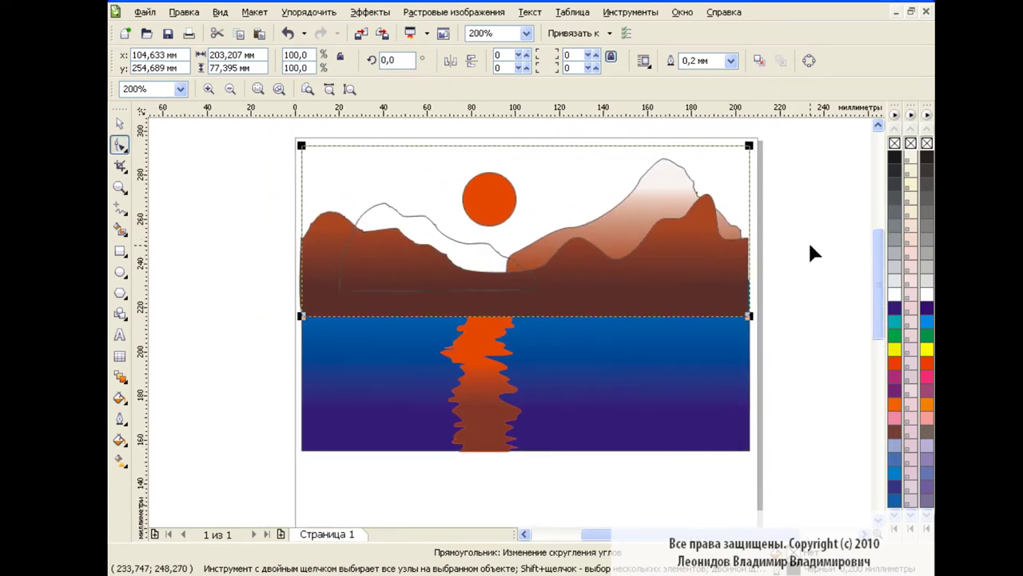
{"action": "left_click", "coordinate": [120, 124]}
- Select the left hill and start a linear fountain fill at a -90° angle
{"action": "left_click", "coordinate": [419, 227]}
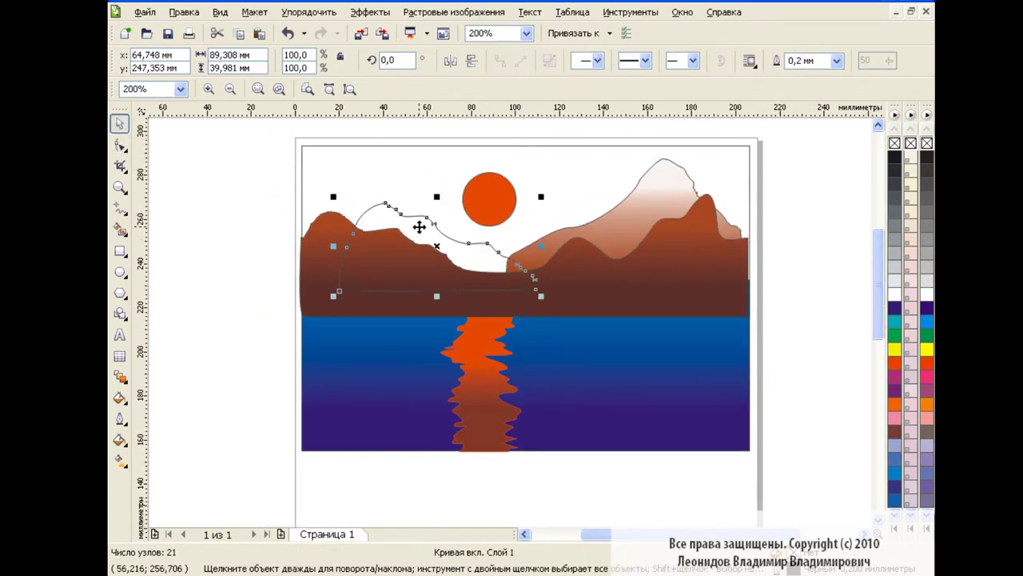
{"action": "left_click", "coordinate": [476, 260]}
{"action": "left_click", "coordinate": [121, 440]}
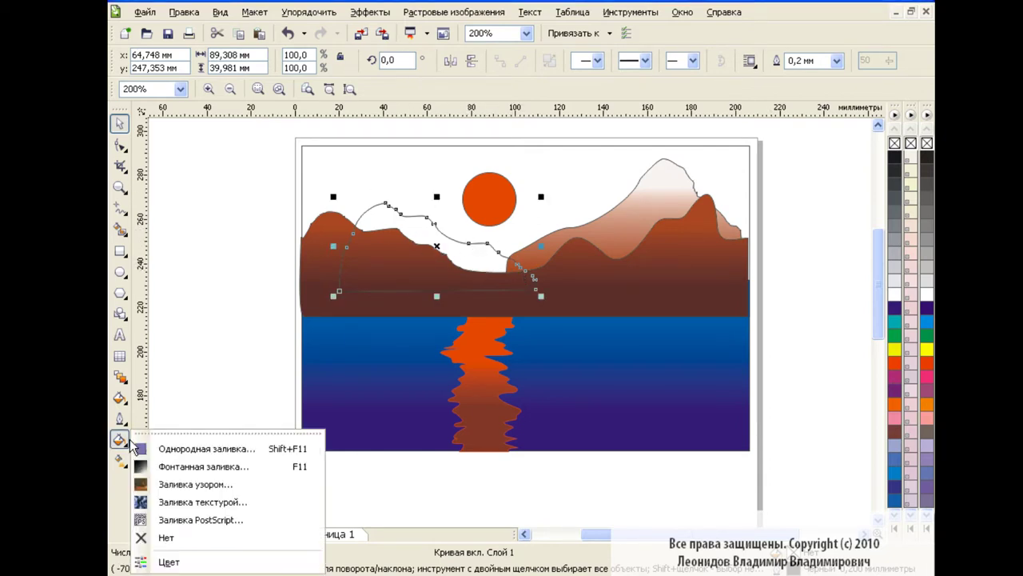
{"action": "left_click", "coordinate": [200, 466]}
{"action": "left_click_drag", "start_coordinate": [499, 133], "coordinate": [726, 133]}
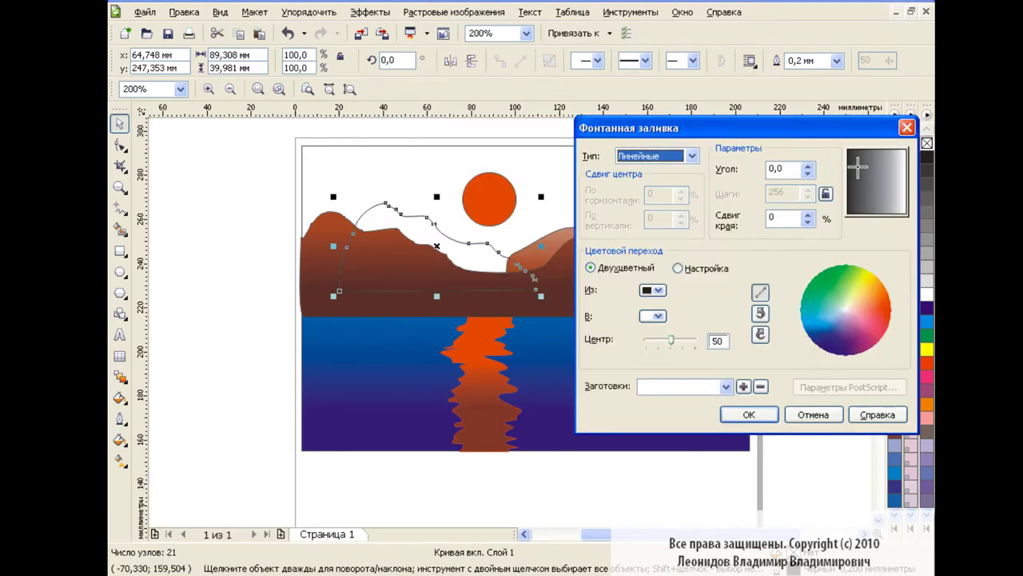
{"action": "left_click", "coordinate": [775, 168]}
{"action": "type", "text": "90"}
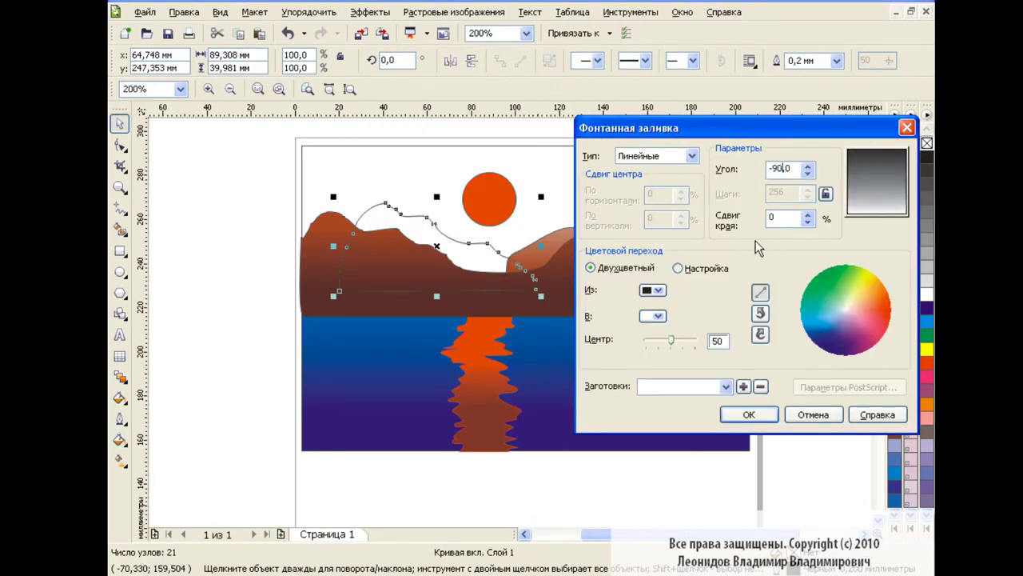
- Set the hill gradient's start colour to a bright orange
{"action": "left_click", "coordinate": [656, 291]}
{"action": "left_click", "coordinate": [678, 414]}
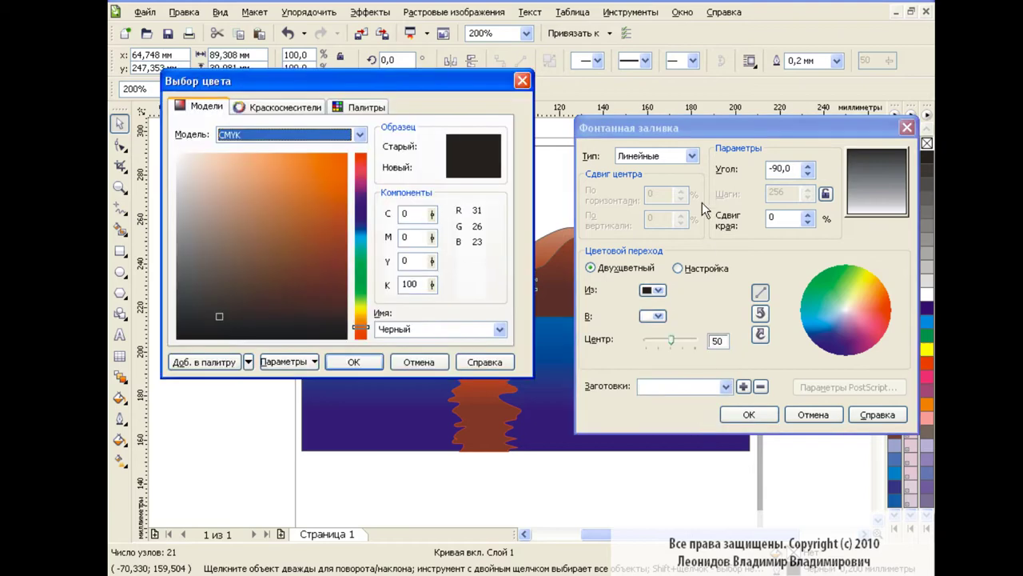
{"action": "left_click_drag", "start_coordinate": [360, 76], "coordinate": [728, 79]}
{"action": "left_click", "coordinate": [702, 223]}
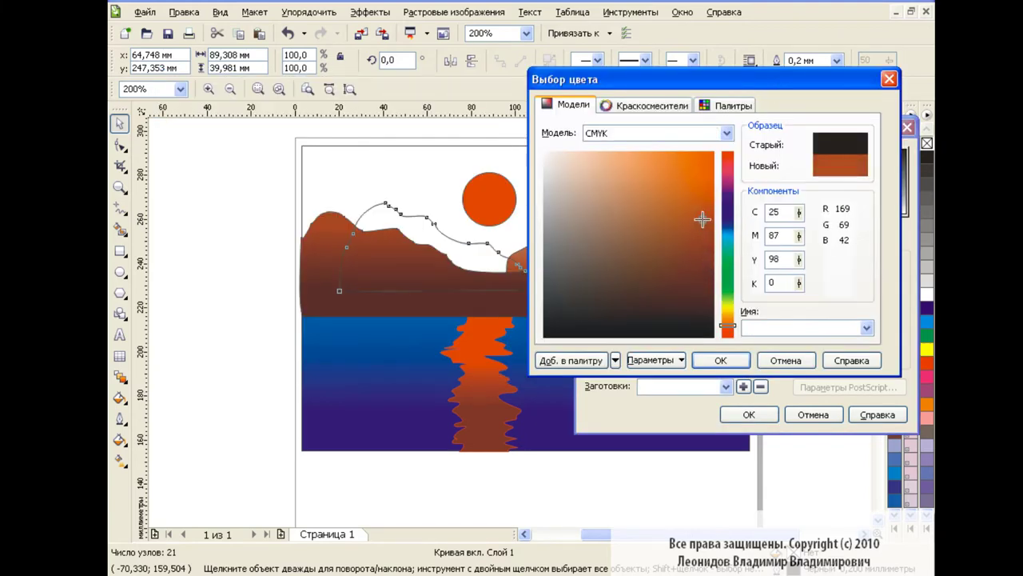
{"action": "mouse_move", "coordinate": [702, 219]}
{"action": "left_mouse_down"}
{"action": "mouse_move", "coordinate": [688, 196]}
{"action": "mouse_move", "coordinate": [708, 197]}
{"action": "left_mouse_up"}
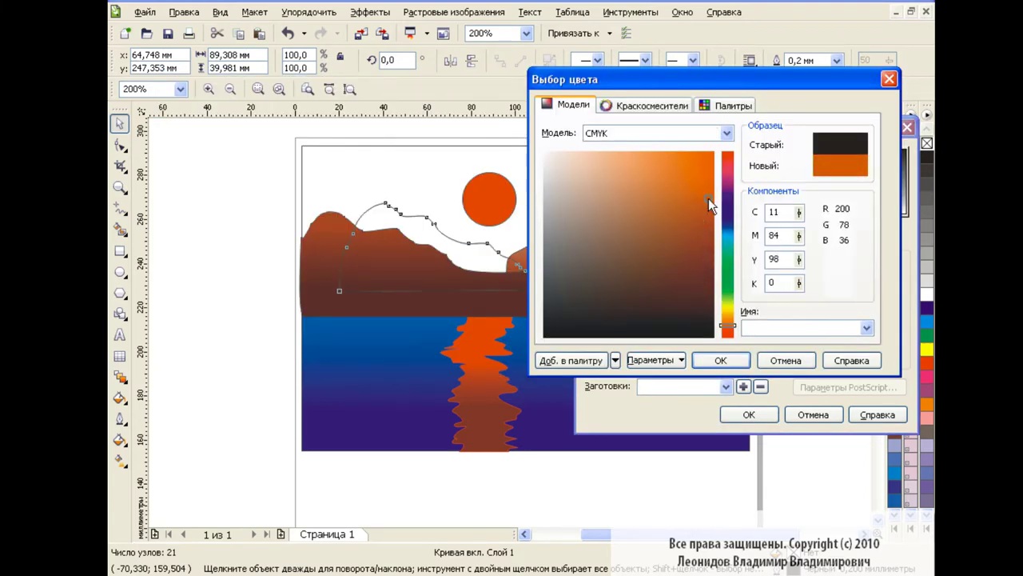
{"action": "left_click", "coordinate": [720, 360]}
- Set the end colour to green and edge pad to 20%, then apply the fill
{"action": "left_click", "coordinate": [661, 313]}
{"action": "left_click", "coordinate": [692, 438]}
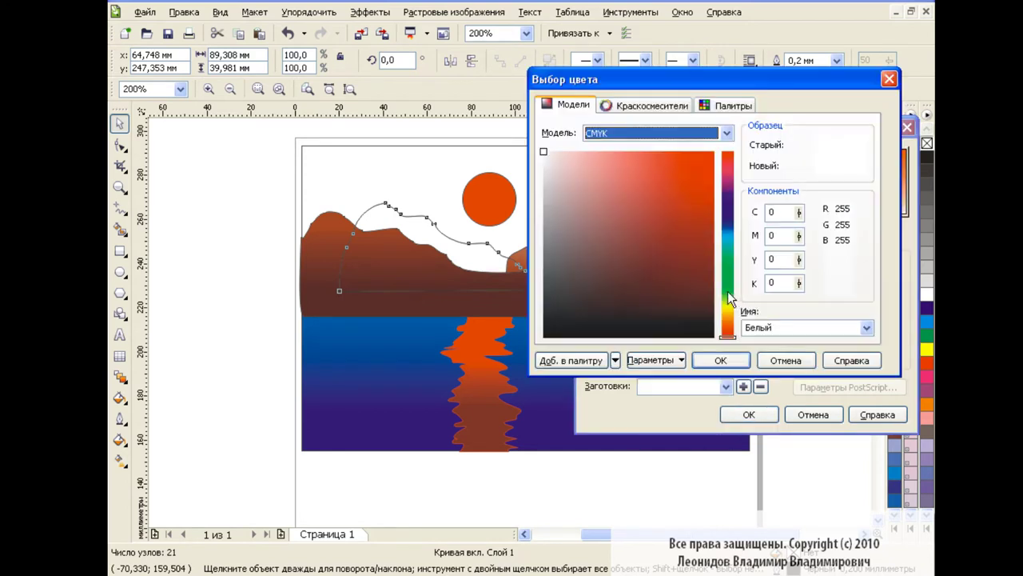
{"action": "left_click_drag", "start_coordinate": [729, 298], "coordinate": [730, 256]}
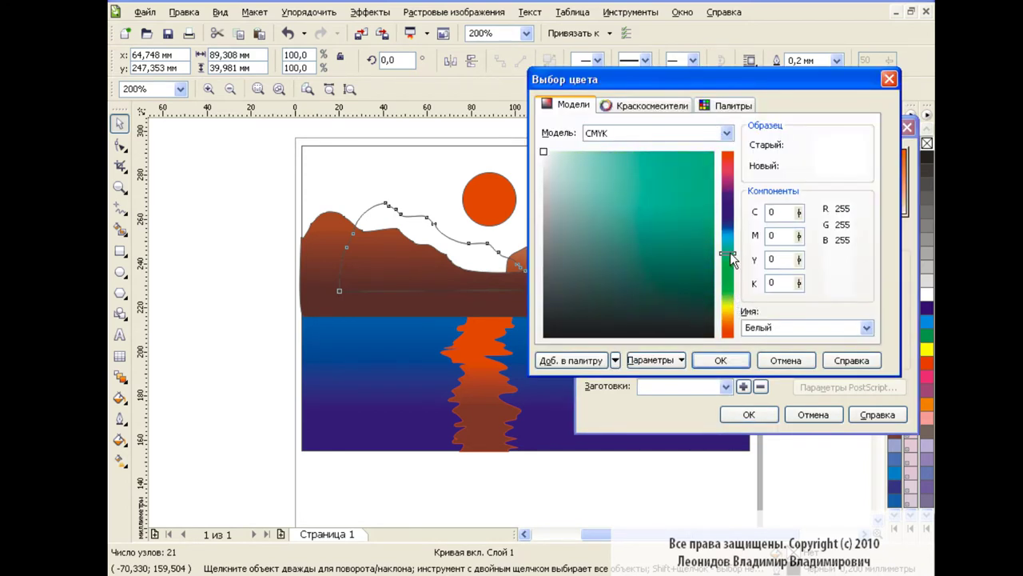
{"action": "left_click", "coordinate": [705, 206]}
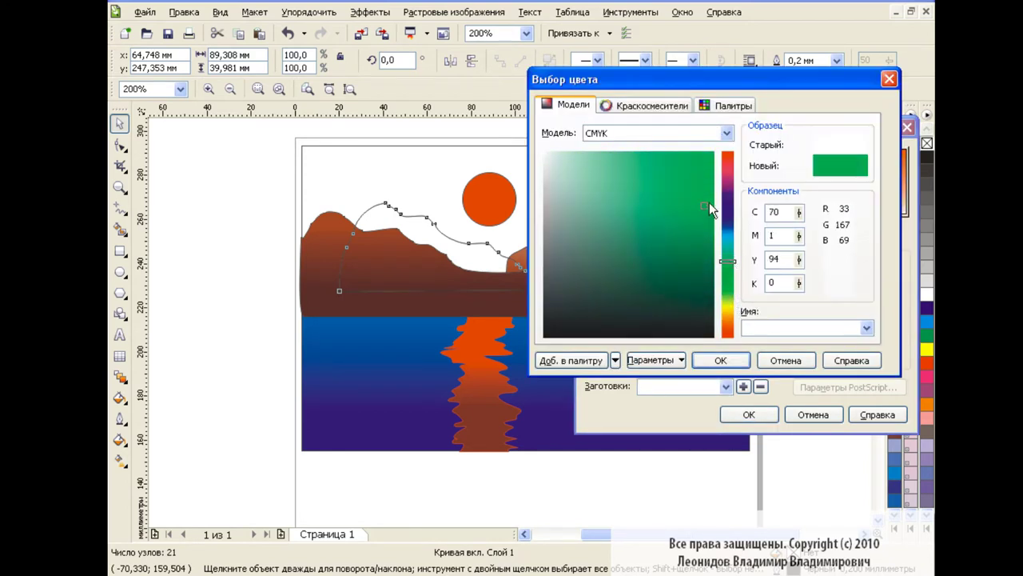
{"action": "left_click", "coordinate": [721, 361]}
{"action": "left_click", "coordinate": [809, 214]}
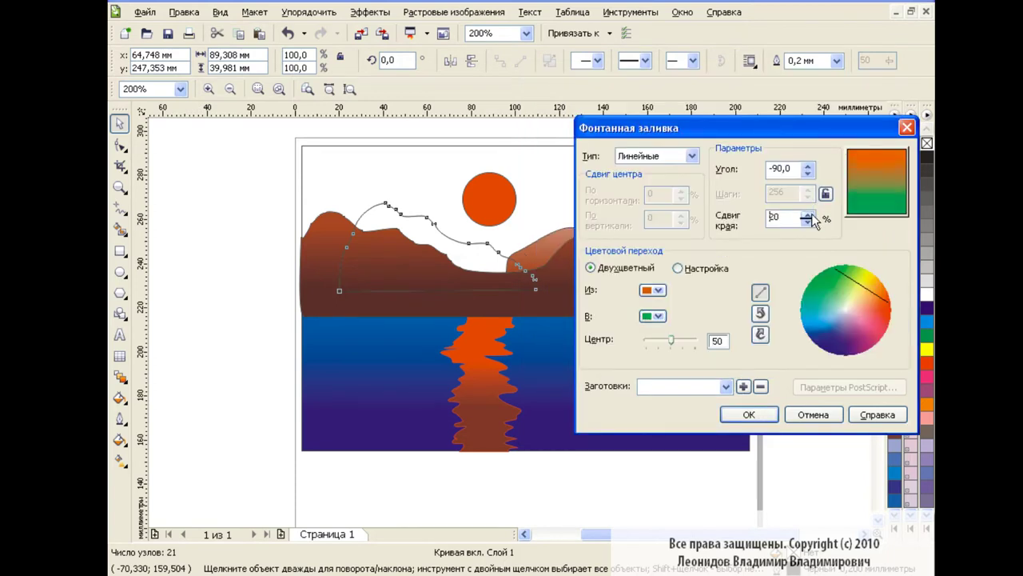
{"action": "left_click", "coordinate": [749, 415]}
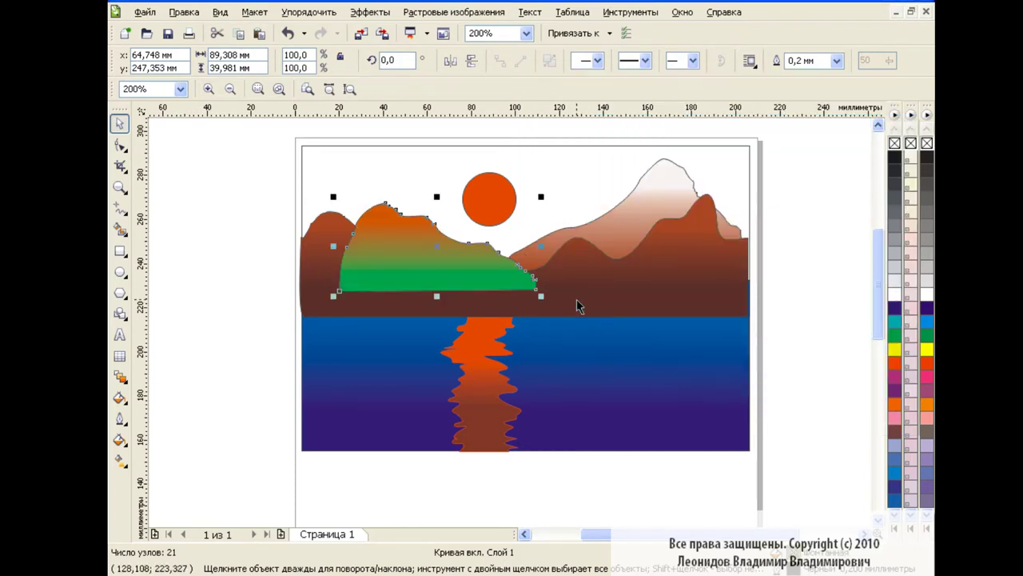
- Send the green hill back one level and raise its gradient edge pad to 30%
{"action": "right_click", "coordinate": [478, 248]}
{"action": "mouse_move", "coordinate": [511, 212]}
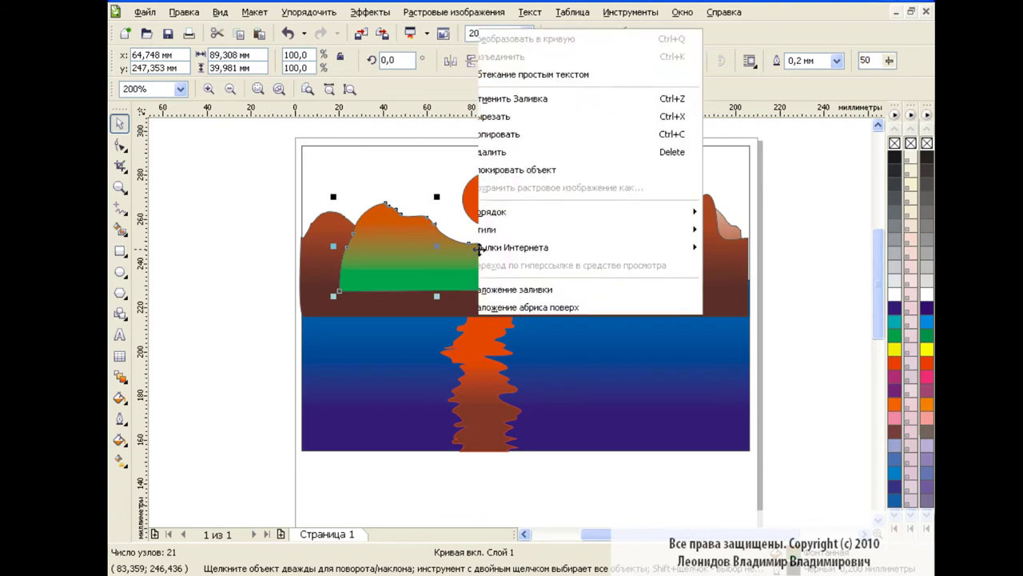
{"action": "left_click", "coordinate": [300, 96]}
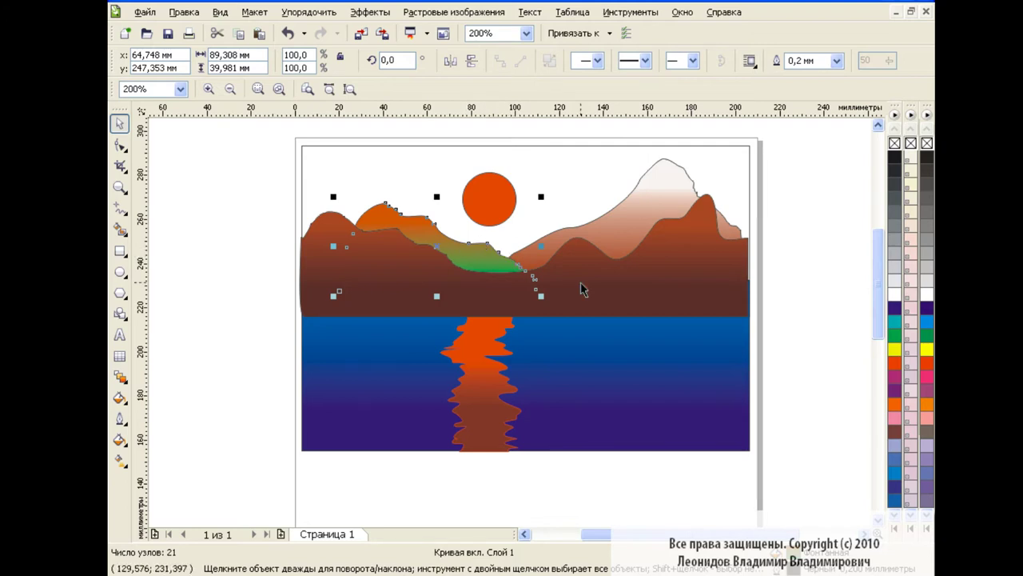
{"action": "left_click", "coordinate": [120, 440]}
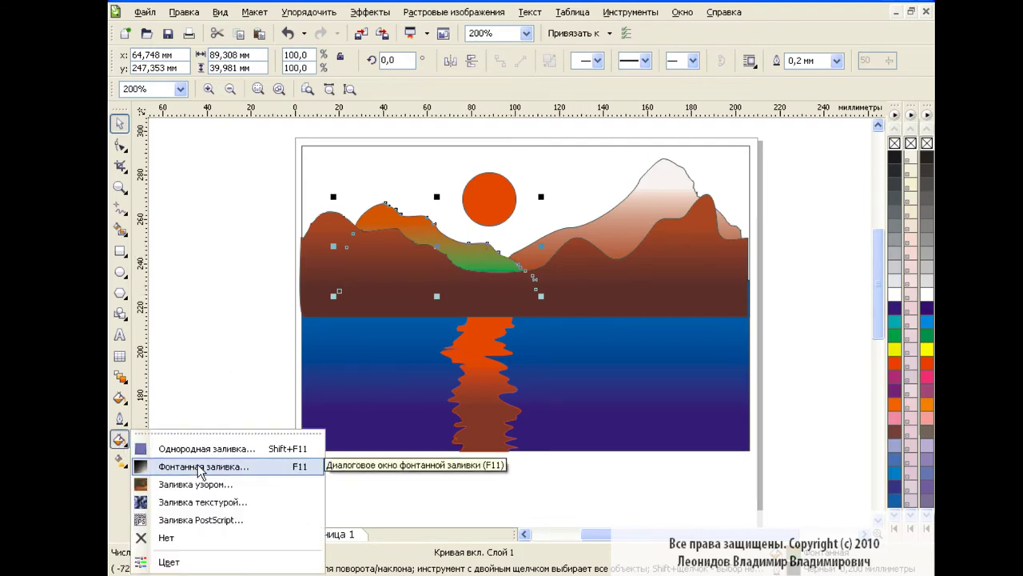
{"action": "left_click", "coordinate": [200, 466]}
{"action": "mouse_move", "coordinate": [625, 132]}
{"action": "left_mouse_down"}
{"action": "mouse_move", "coordinate": [406, 119]}
{"action": "mouse_move", "coordinate": [830, 114]}
{"action": "left_mouse_up"}
{"action": "left_click", "coordinate": [802, 192]}
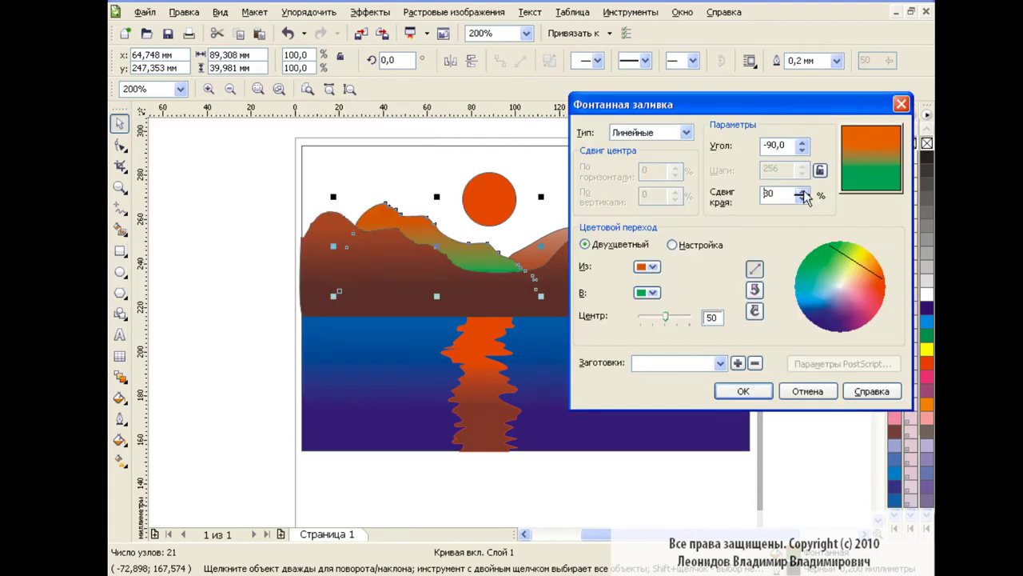
{"action": "left_click", "coordinate": [744, 391]}
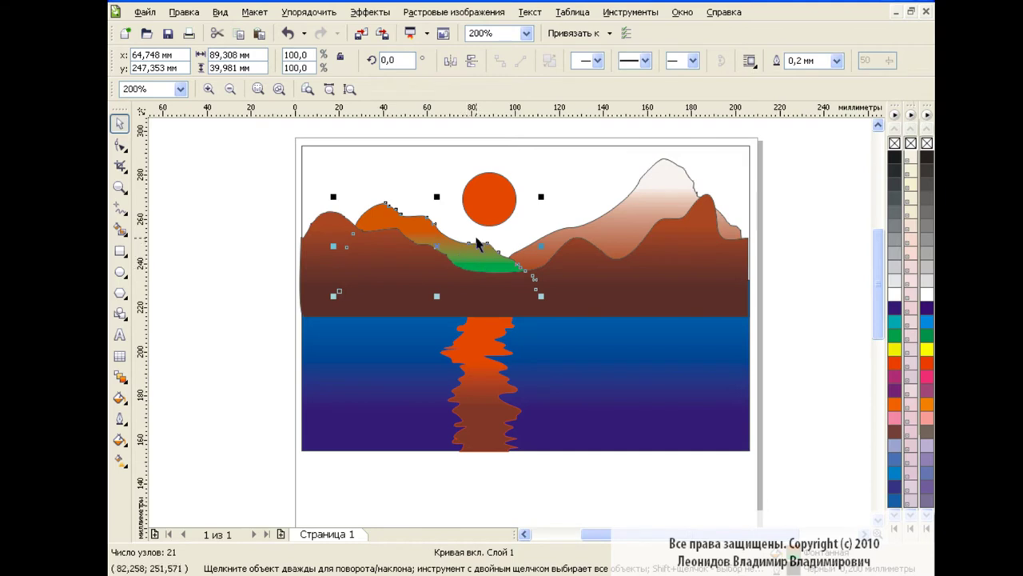
- Shift the hill gradient's midpoint to 81 and lower the edge pad to 20%
{"action": "left_click_drag", "start_coordinate": [489, 271], "coordinate": [524, 264]}
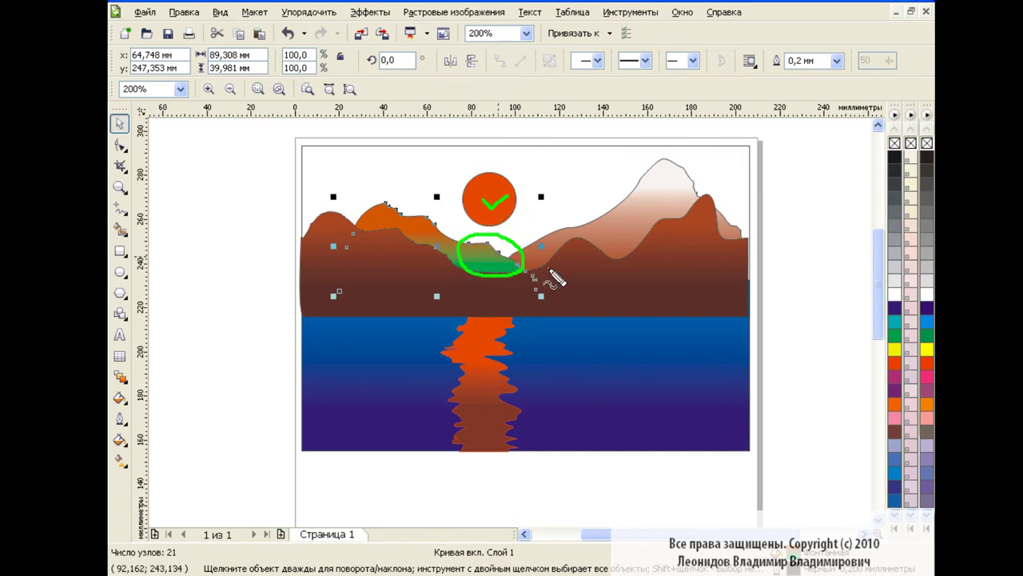
{"action": "key", "text": "Escape"}
{"action": "left_click", "coordinate": [120, 439]}
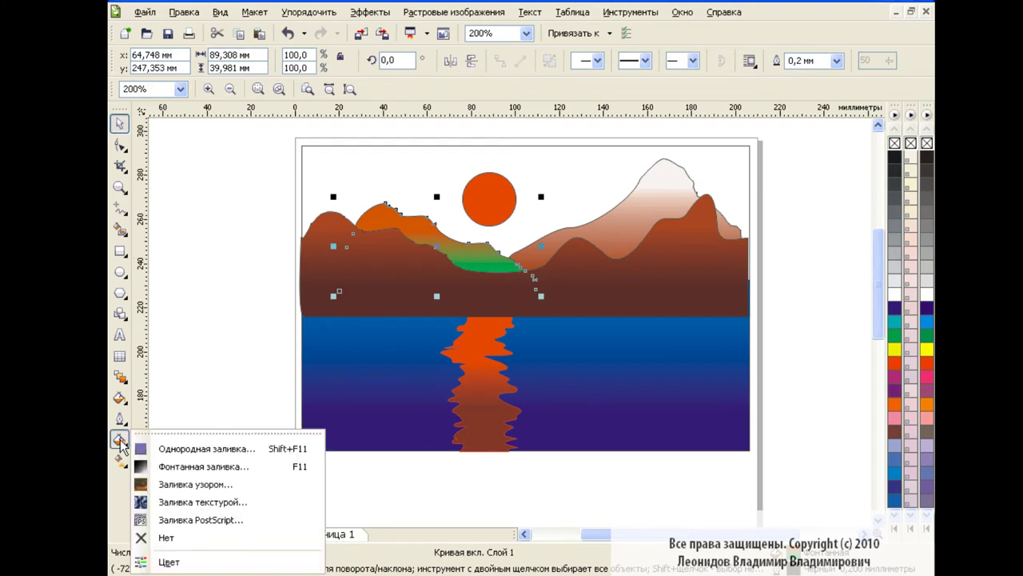
{"action": "left_click", "coordinate": [184, 469]}
{"action": "left_click_drag", "start_coordinate": [555, 133], "coordinate": [774, 35]}
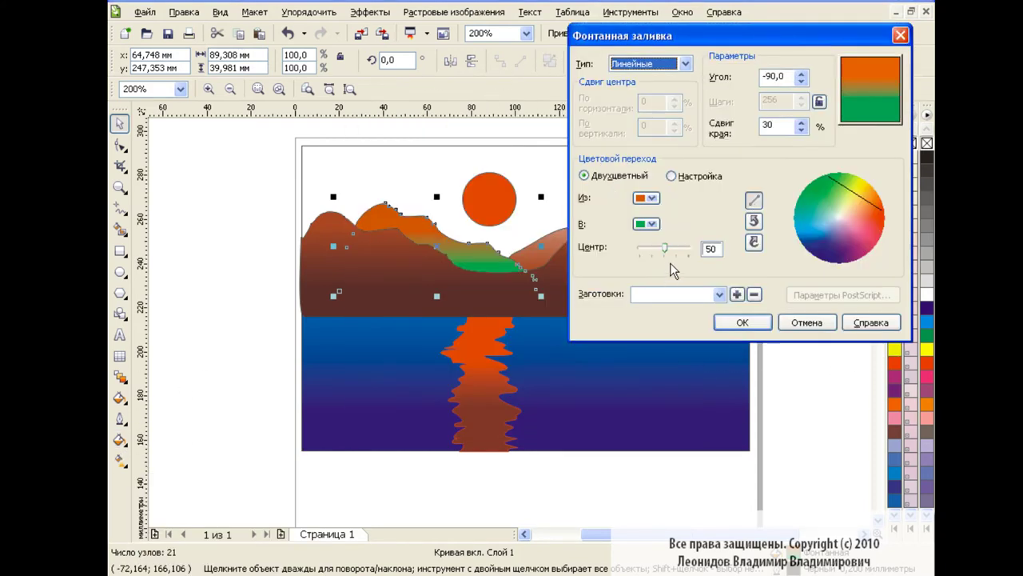
{"action": "left_click_drag", "start_coordinate": [638, 260], "coordinate": [695, 261]}
{"action": "left_click_drag", "start_coordinate": [601, 245], "coordinate": [680, 248]}
{"action": "key", "text": "Escape"}
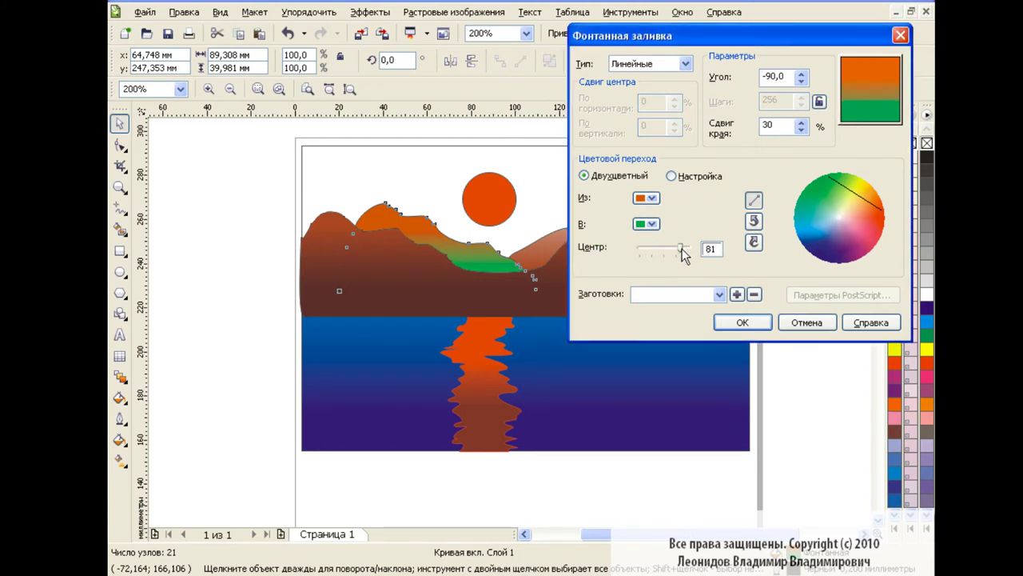
{"action": "left_click", "coordinate": [802, 129]}
{"action": "left_click", "coordinate": [743, 322]}
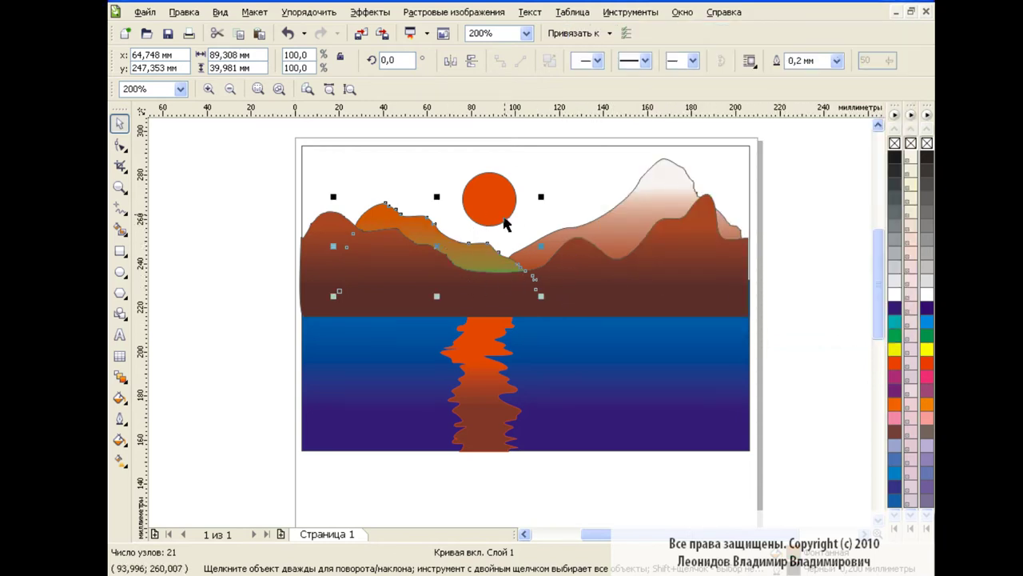
- Select the sky rectangle and give its fountain fill a deep blue-violet start colour
{"action": "left_click", "coordinate": [600, 159]}
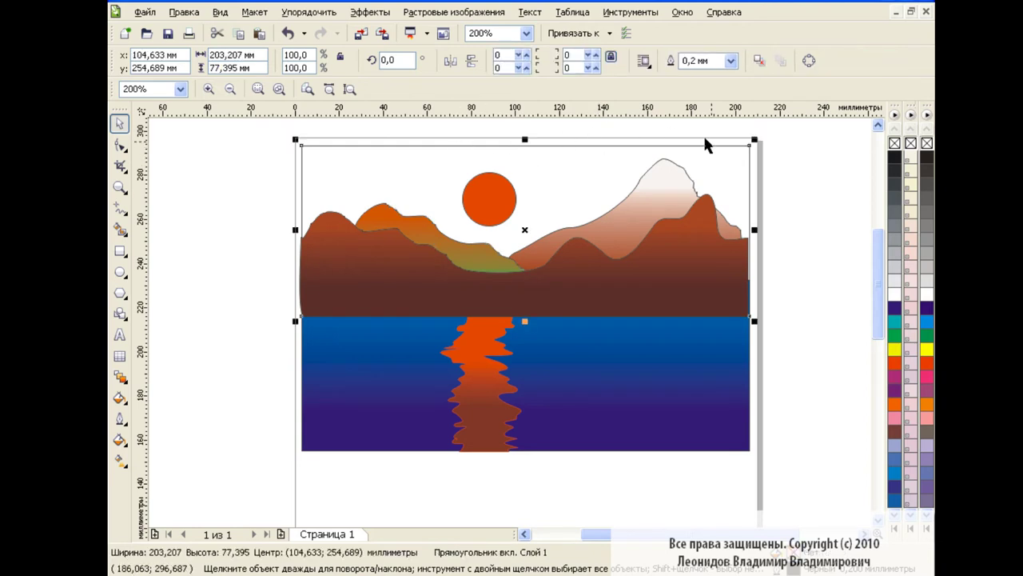
{"action": "left_click", "coordinate": [120, 439]}
{"action": "left_click", "coordinate": [190, 469]}
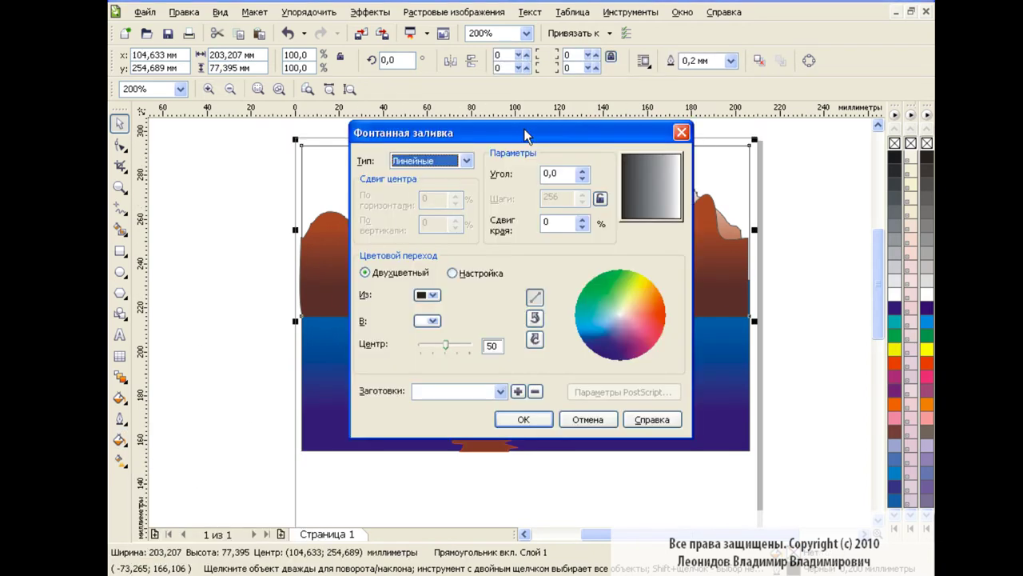
{"action": "left_click_drag", "start_coordinate": [526, 131], "coordinate": [292, 107]}
{"action": "left_click", "coordinate": [206, 274]}
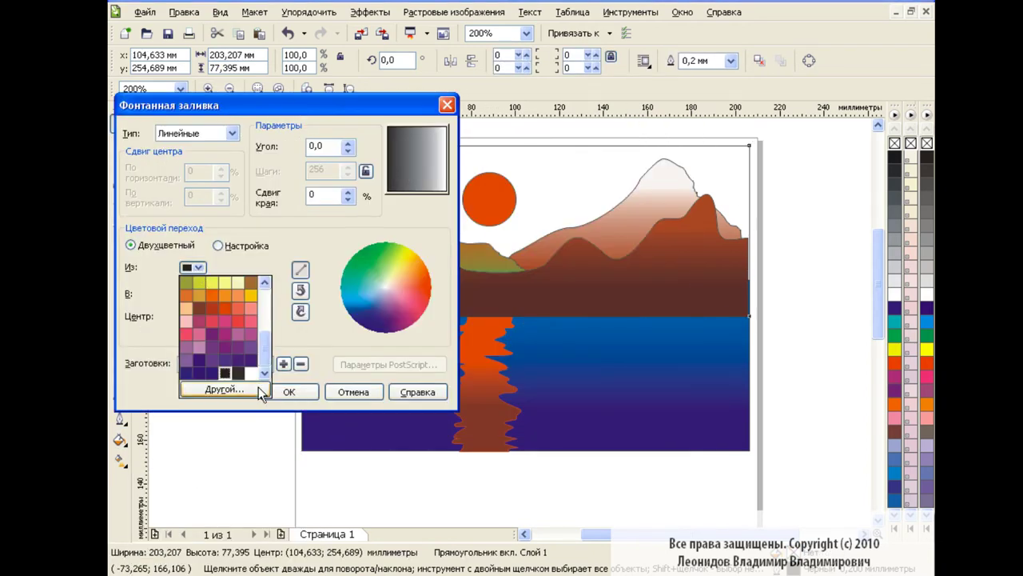
{"action": "left_click", "coordinate": [257, 386]}
{"action": "left_click_drag", "start_coordinate": [800, 294], "coordinate": [793, 177]}
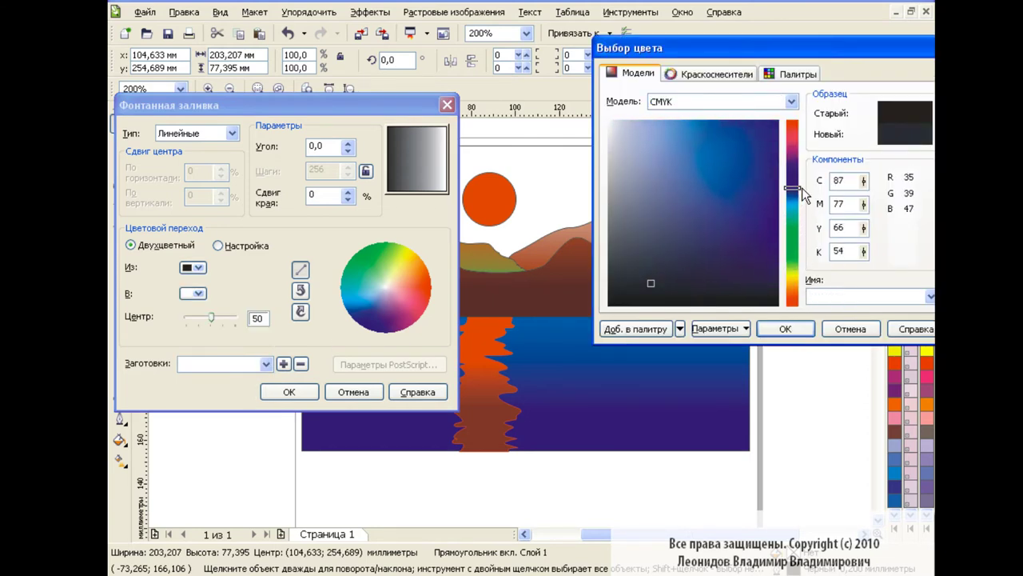
{"action": "left_click", "coordinate": [760, 144]}
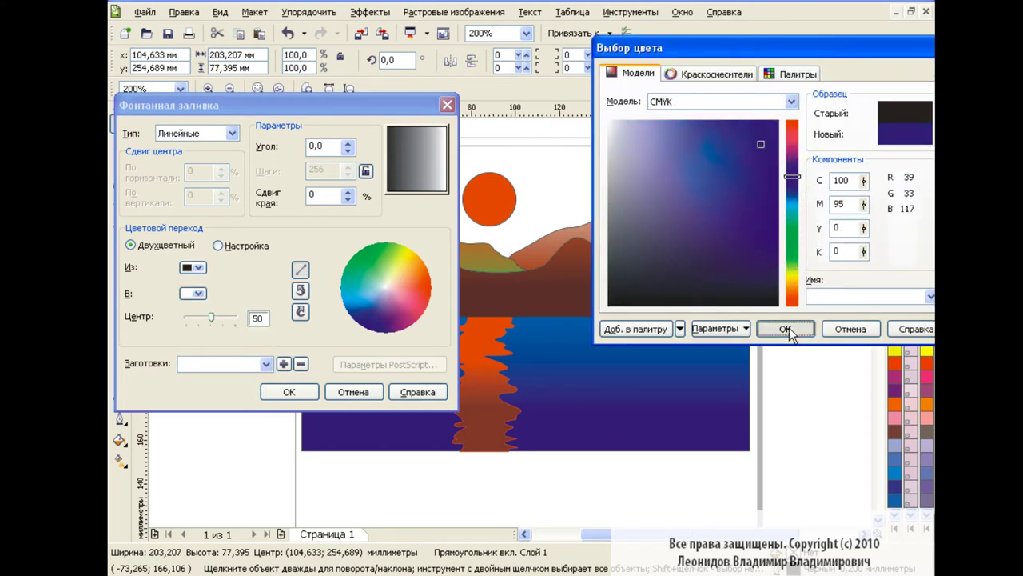
{"action": "left_click", "coordinate": [786, 328]}
- Set a red-orange end colour, -90° angle and 20% edge pad, then apply
{"action": "left_click", "coordinate": [193, 293]}
{"action": "left_click", "coordinate": [225, 421]}
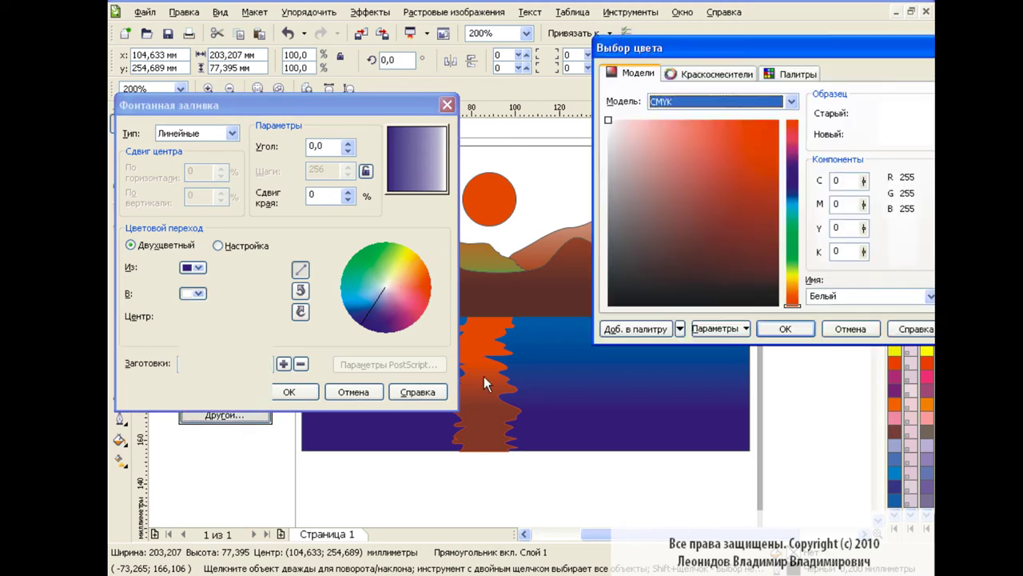
{"action": "left_click_drag", "start_coordinate": [760, 173], "coordinate": [762, 152]}
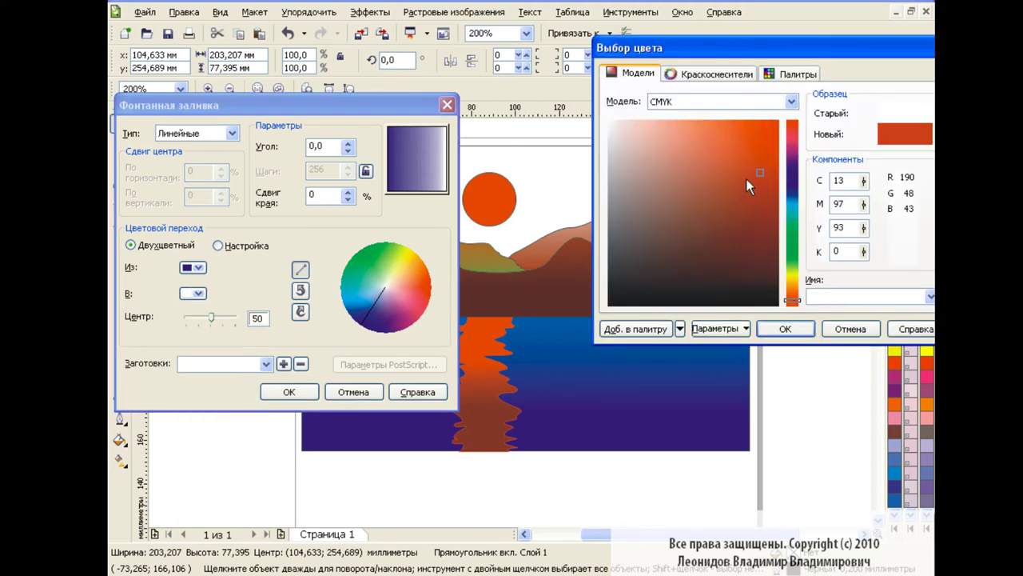
{"action": "left_click", "coordinate": [786, 329]}
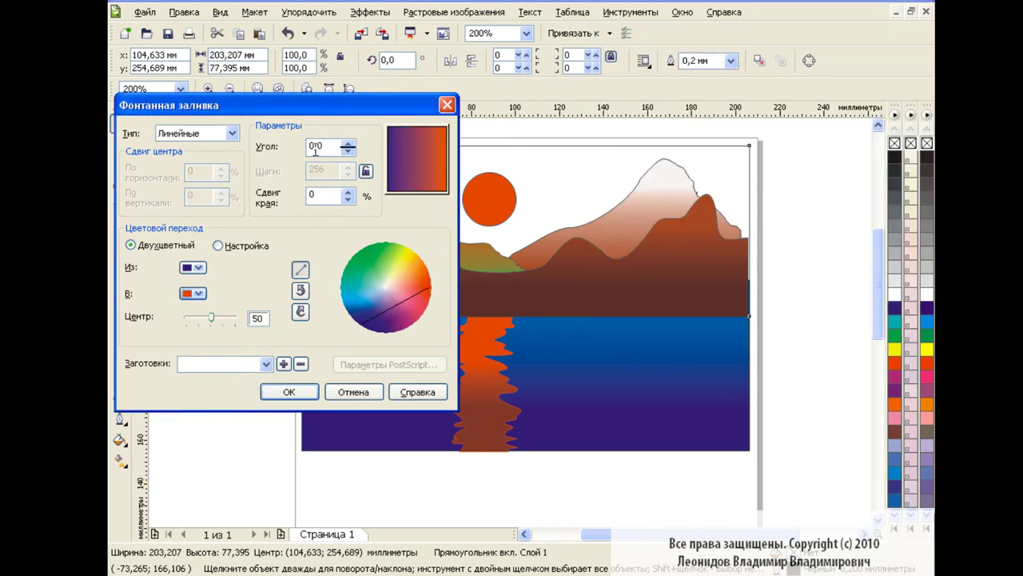
{"action": "type", "text": "-90"}
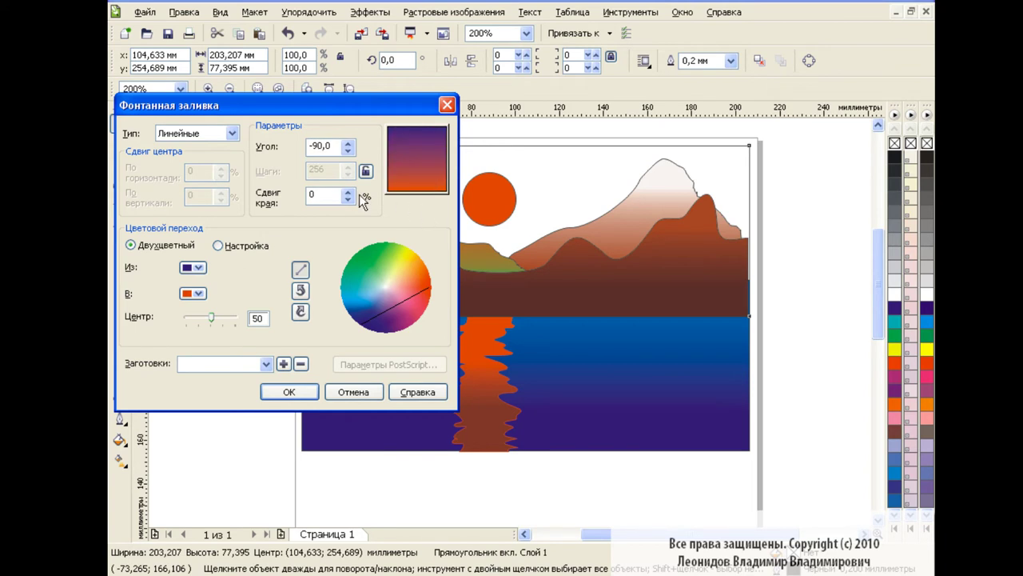
{"action": "left_click", "coordinate": [348, 191]}
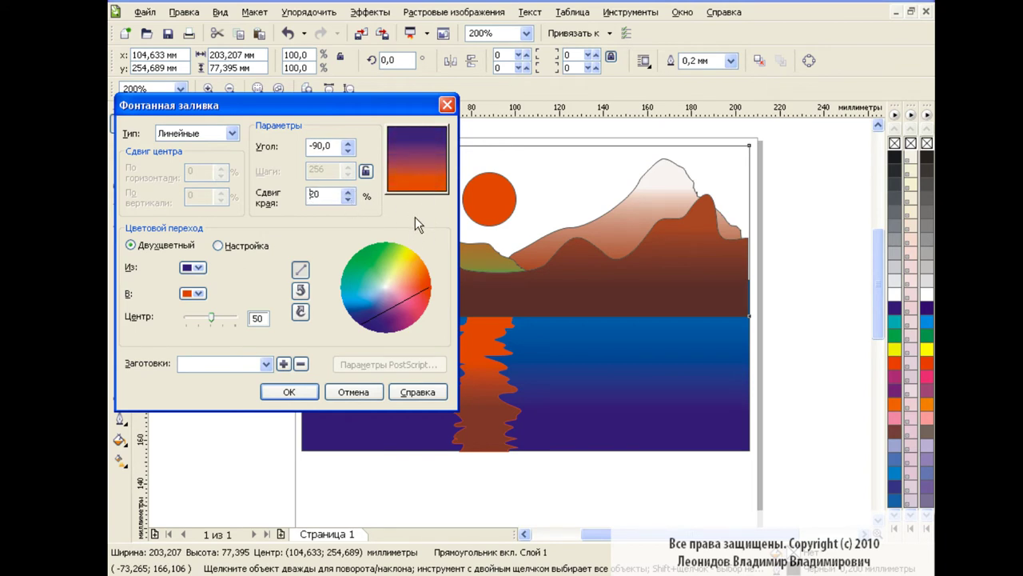
{"action": "left_click", "coordinate": [288, 392]}
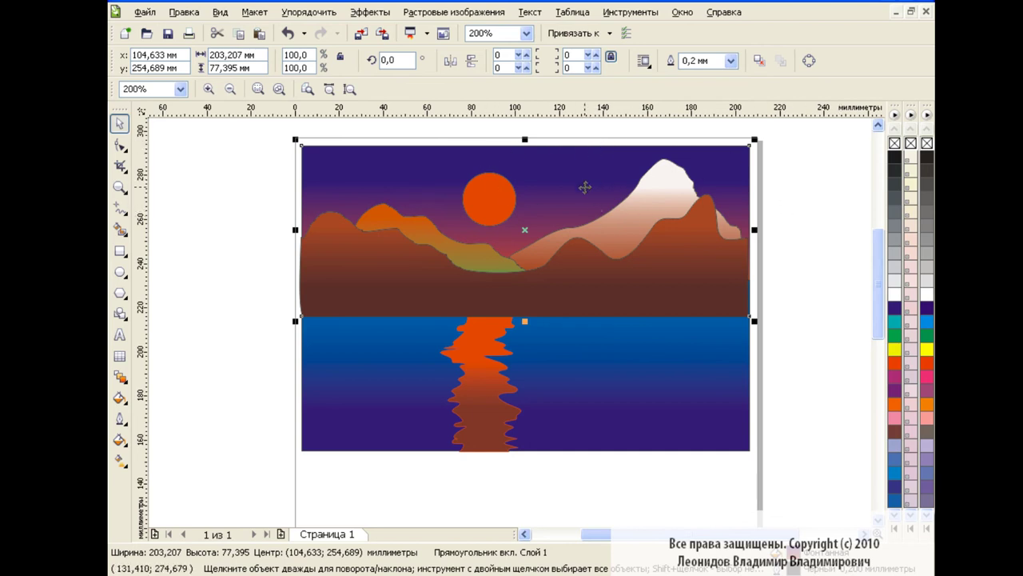
- Move the sky gradient's midpoint to 32 and deselect to view the result
{"action": "left_click", "coordinate": [119, 440]}
{"action": "left_click", "coordinate": [172, 467]}
{"action": "left_click_drag", "start_coordinate": [669, 144], "coordinate": [780, 145]}
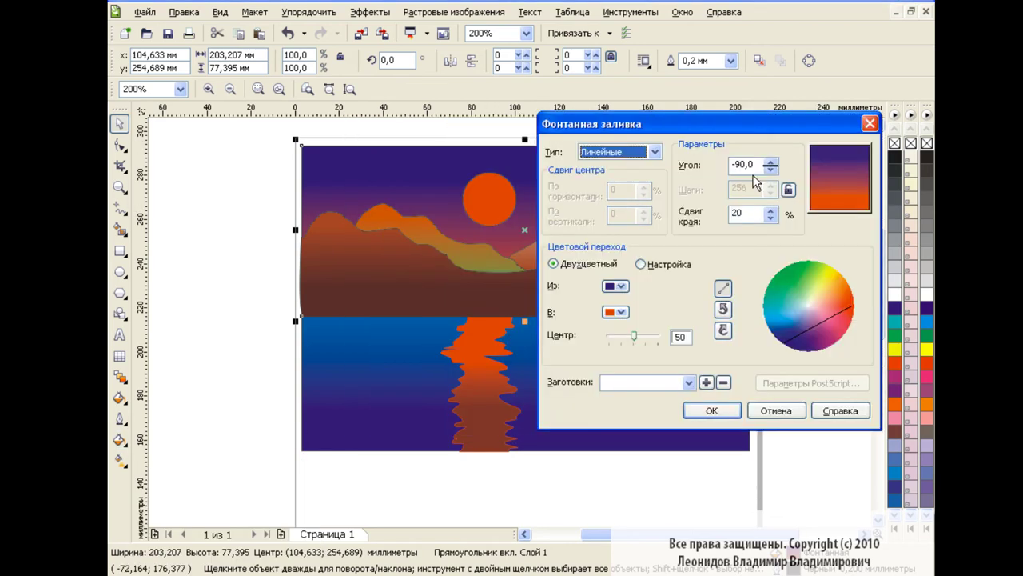
{"action": "left_click_drag", "start_coordinate": [635, 337], "coordinate": [627, 337]}
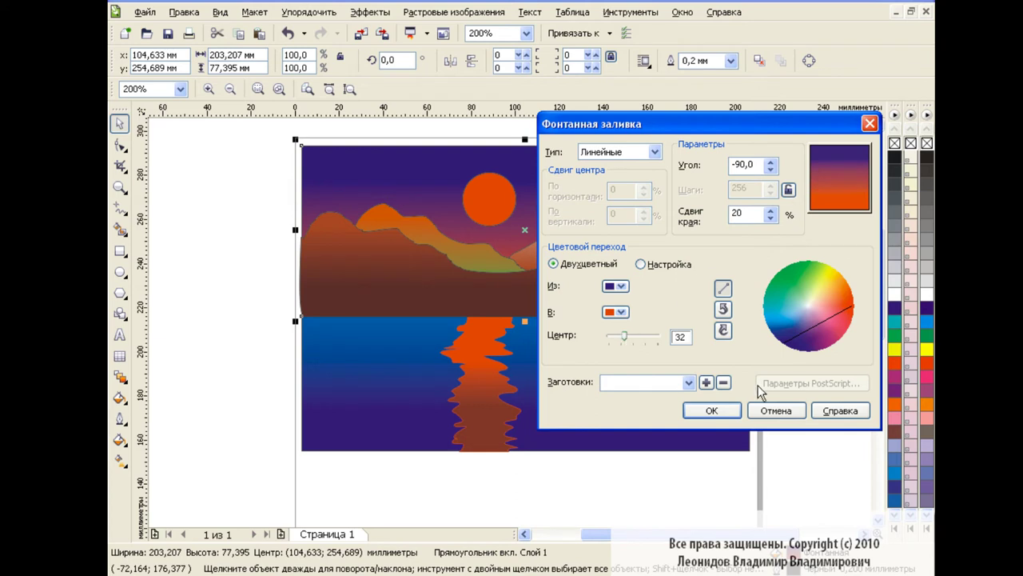
{"action": "left_click", "coordinate": [724, 410]}
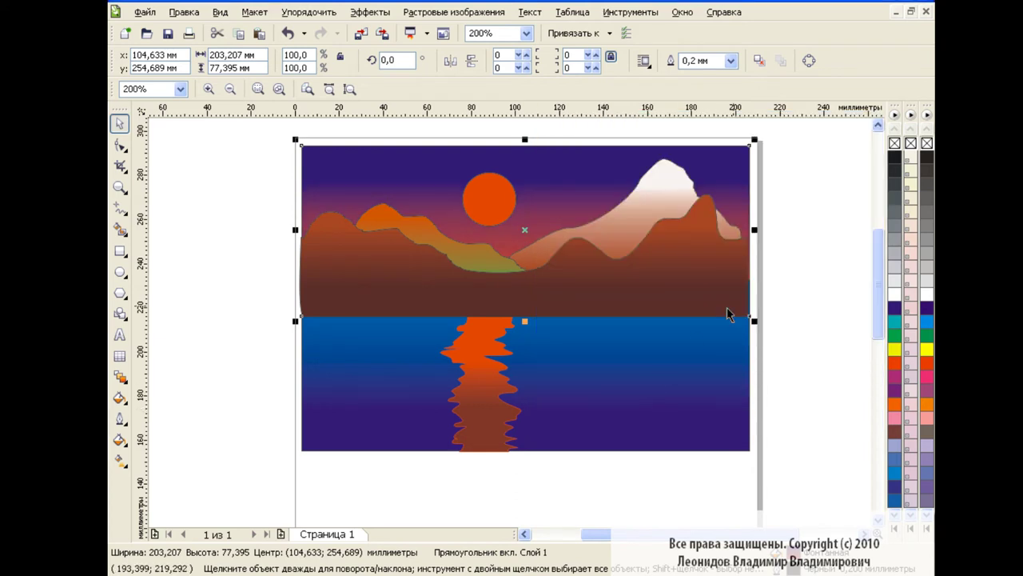
{"action": "left_click", "coordinate": [810, 231]}
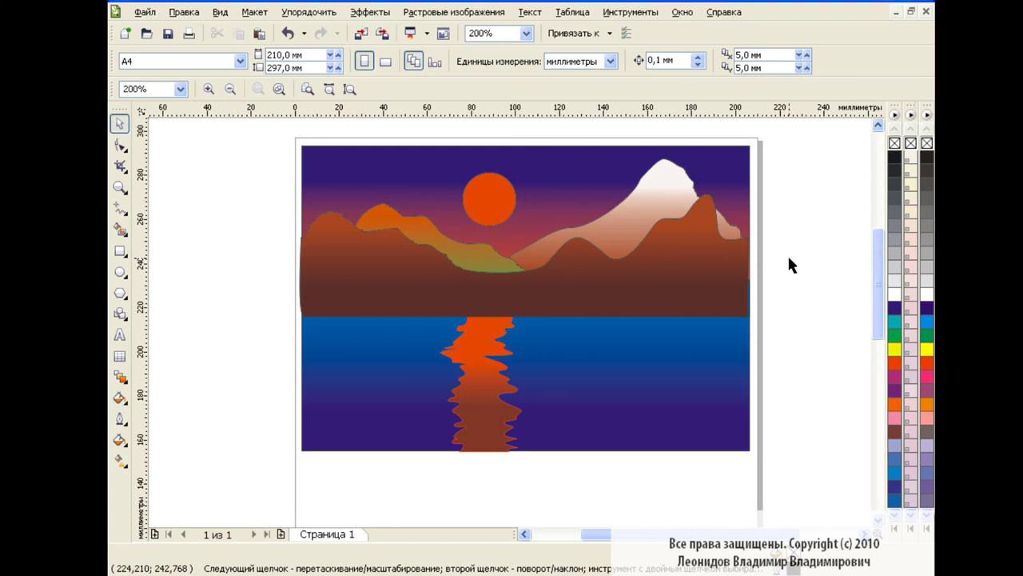
{"action": "left_click", "coordinate": [895, 11]}
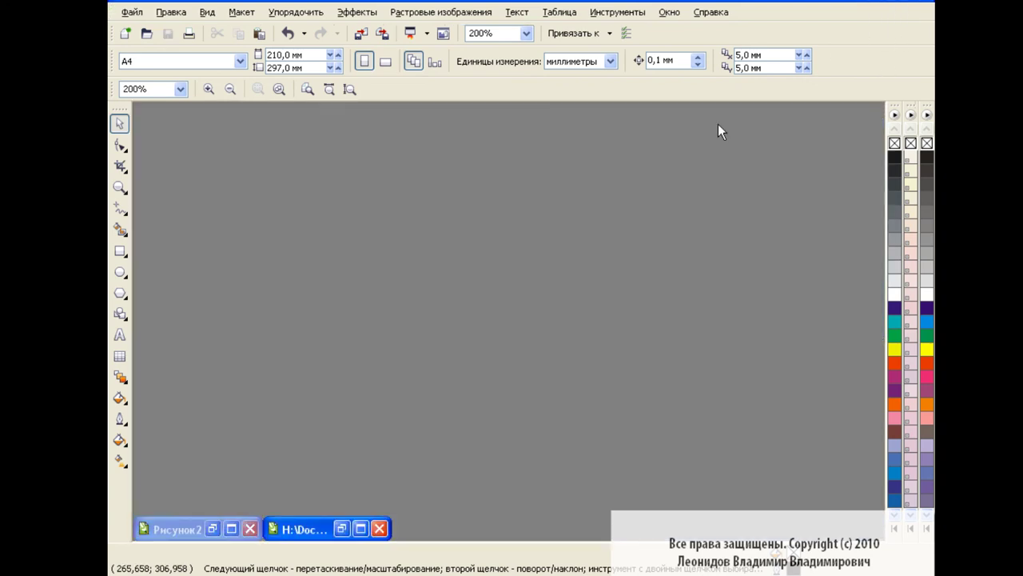
{"action": "left_click", "coordinate": [341, 529]}
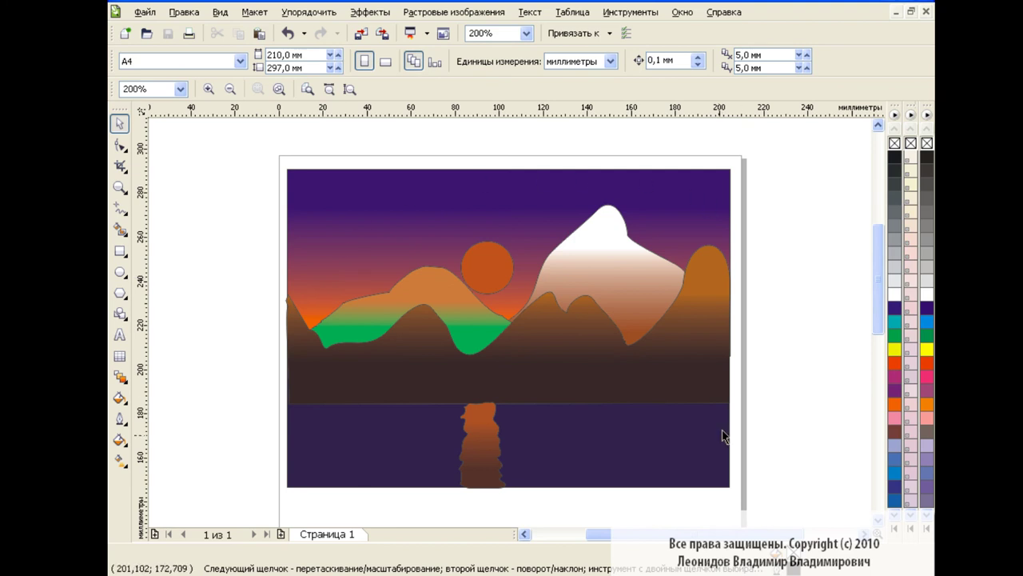
{"action": "left_click", "coordinate": [896, 12]}
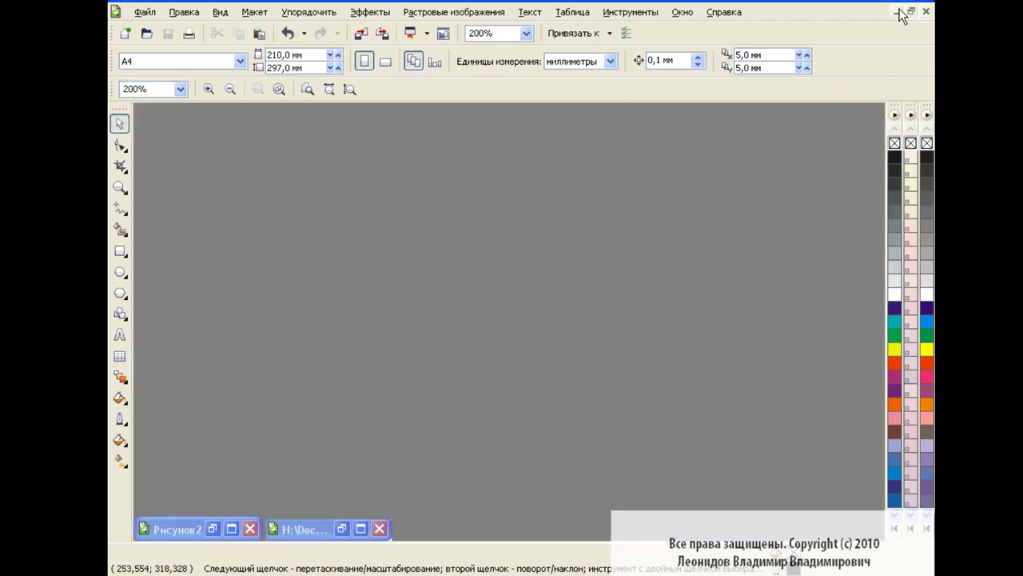
{"action": "left_click", "coordinate": [216, 530]}
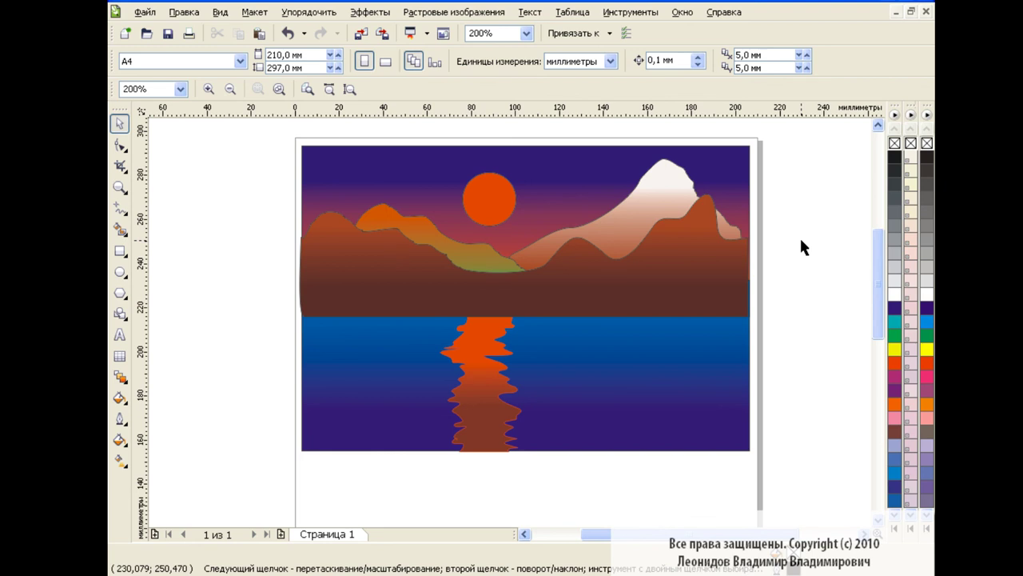
- Save the drawing into рабочая папка CorelDraw, renaming Рисунок2 to пейзаж.cdr
{"action": "left_click", "coordinate": [169, 37]}
{"action": "left_click", "coordinate": [414, 330]}
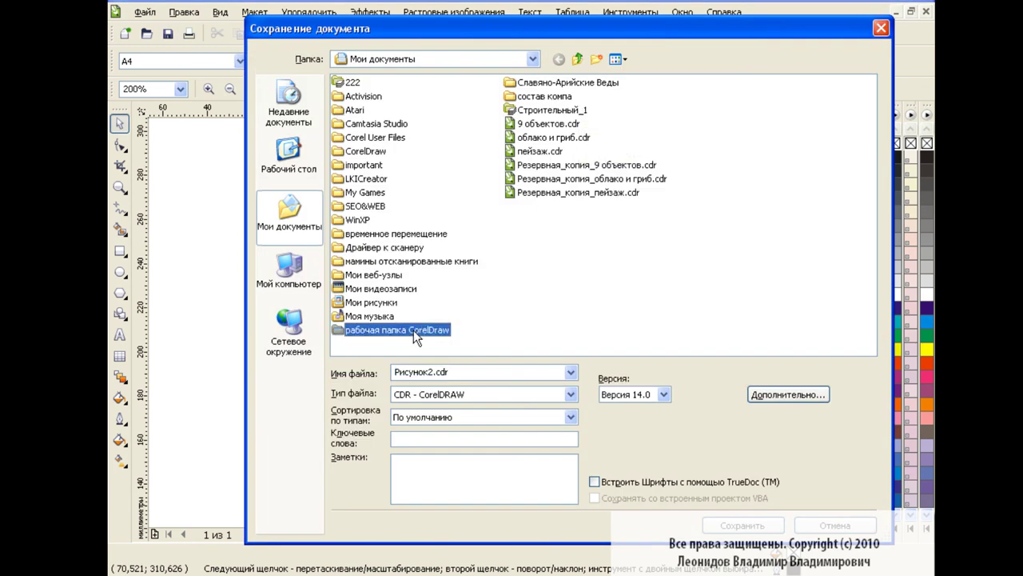
{"action": "double_click", "coordinate": [414, 331]}
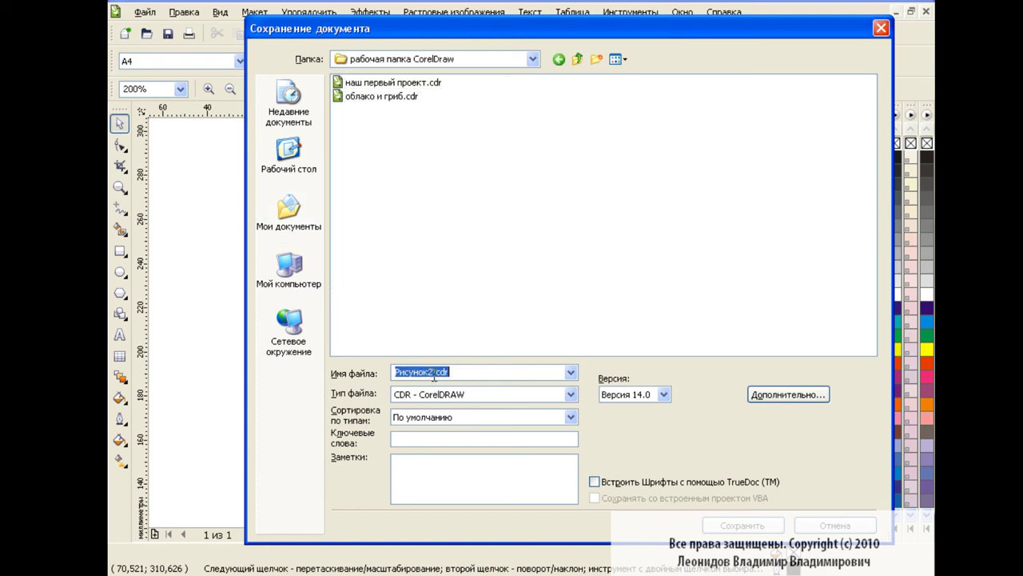
{"action": "left_click_drag", "start_coordinate": [432, 372], "coordinate": [352, 374]}
{"action": "type", "text": "пей"}
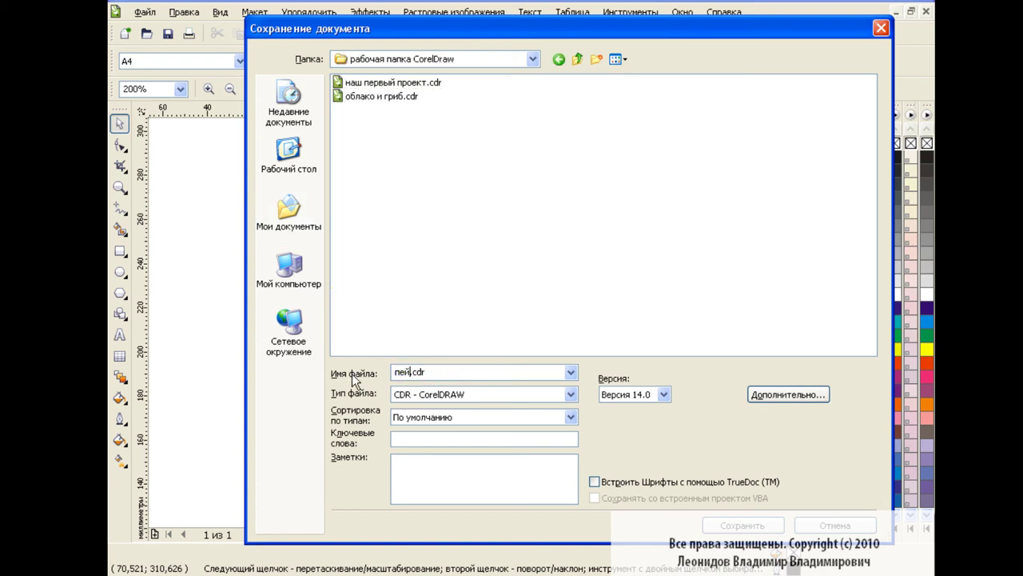
{"action": "type", "text": "заж"}
{"action": "left_click", "coordinate": [742, 525]}
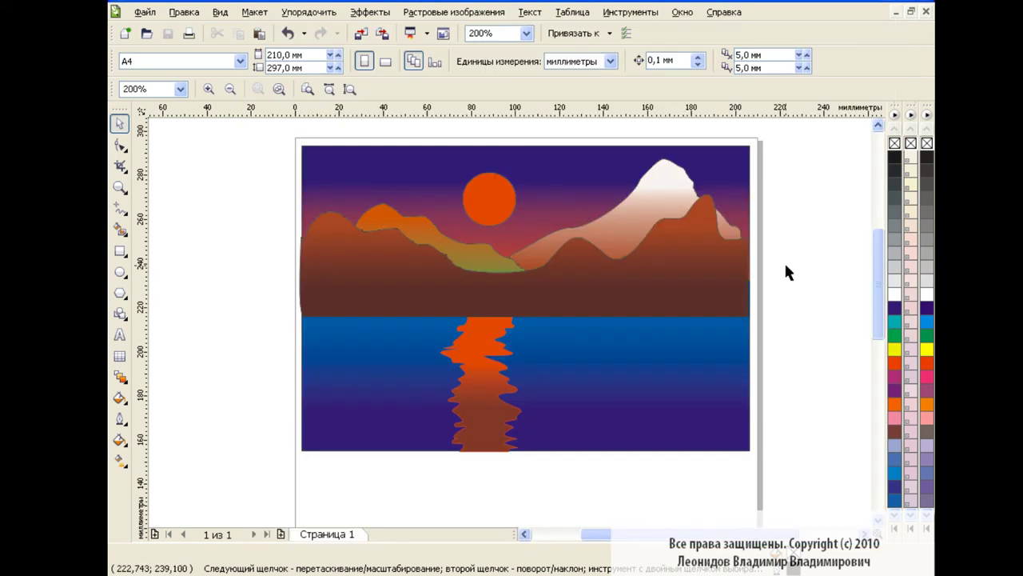